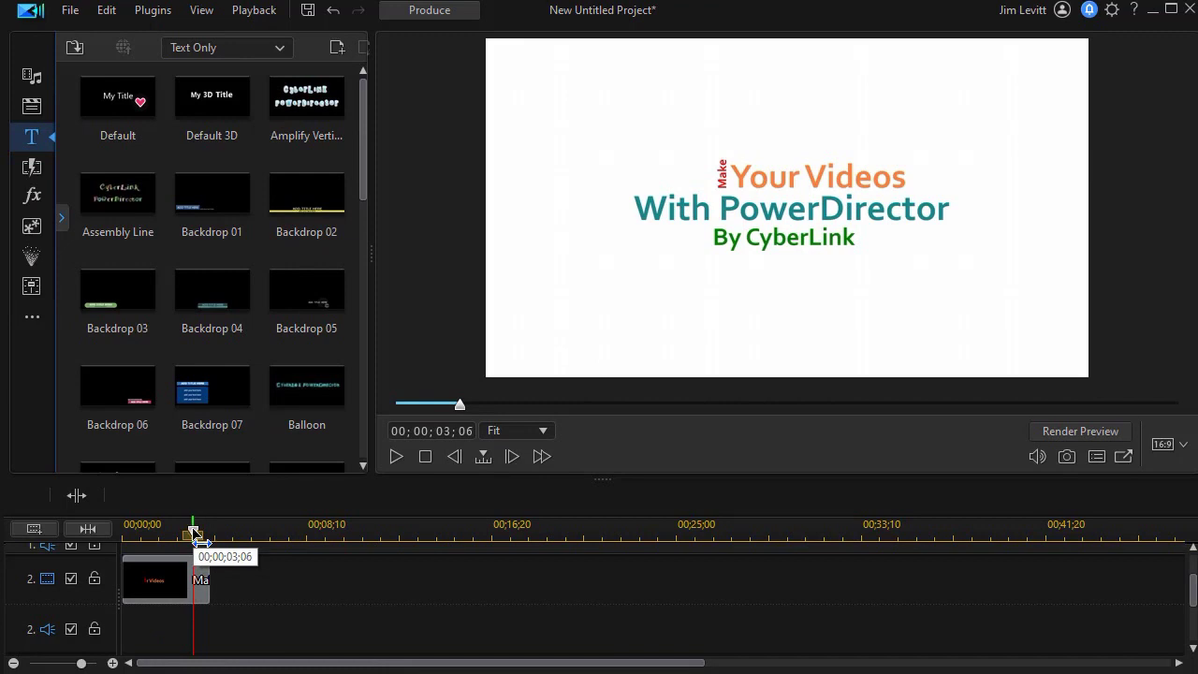
Step: Rewind to 00;00;00;00 and step frame by frame as red Make grows, tilts and stands vertical
left_click_drag(195, 535, 123, 539)
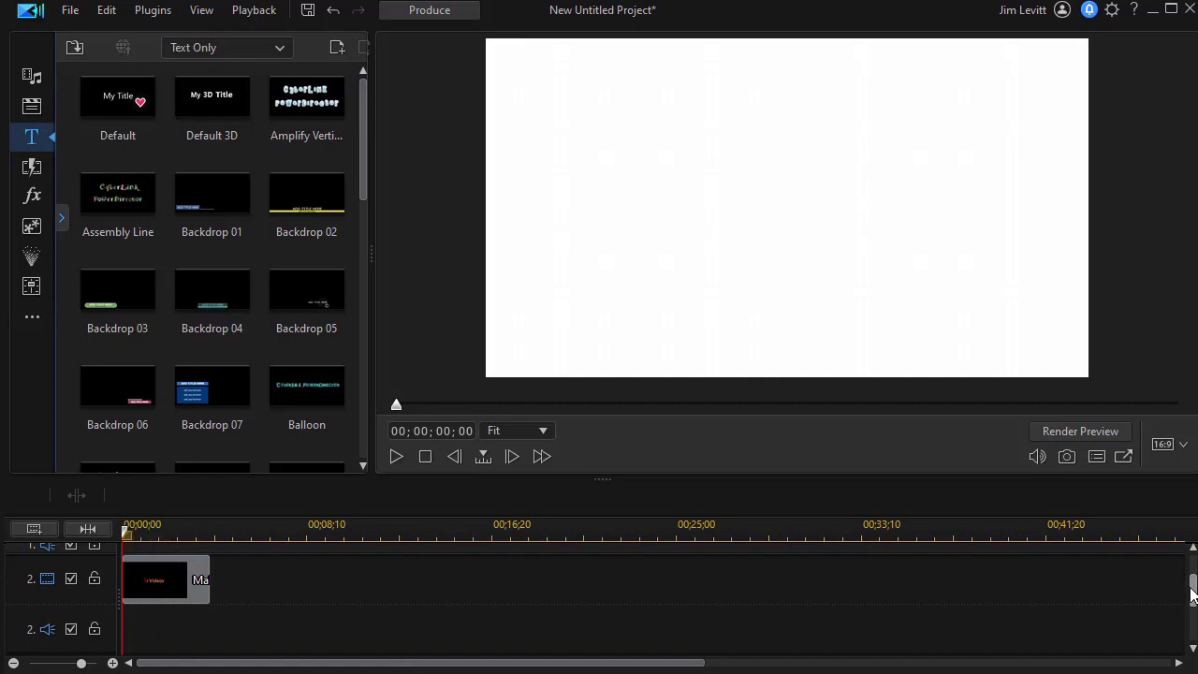
scroll(1193, 584, "up", 1)
scroll(1193, 584, "down", 2)
key("period")
key("period")
key("period")
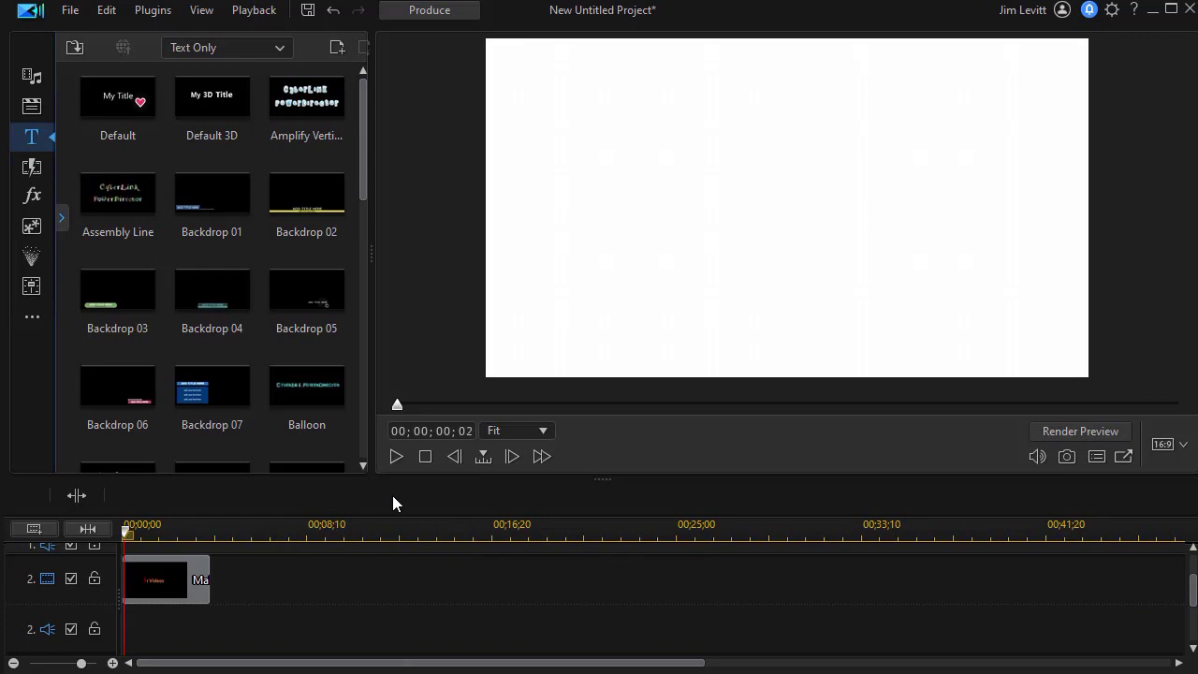
key("period")
key("period")
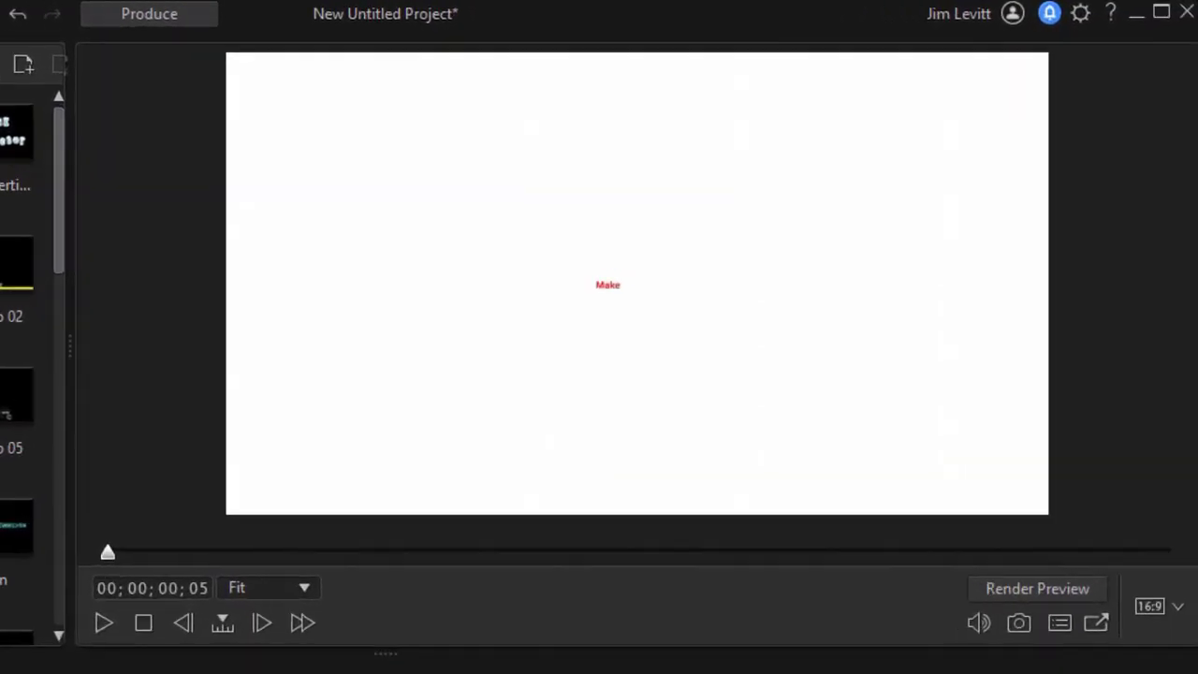
key("period")
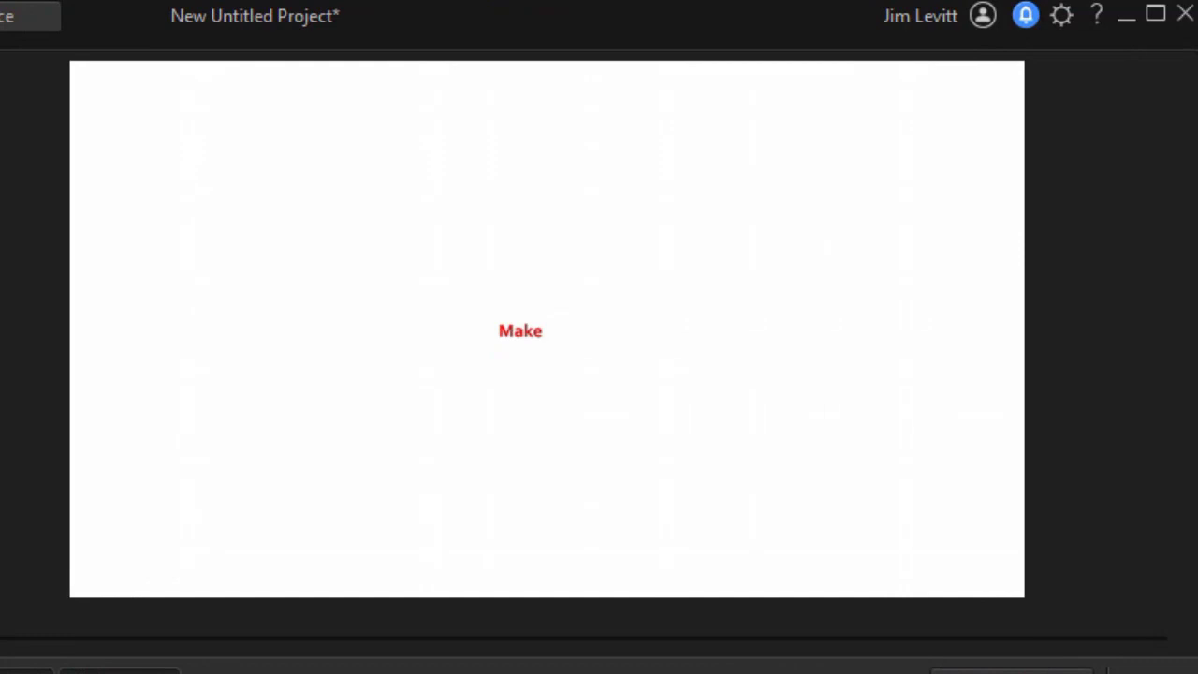
key("period")
key("period")
key("period")
key("period")
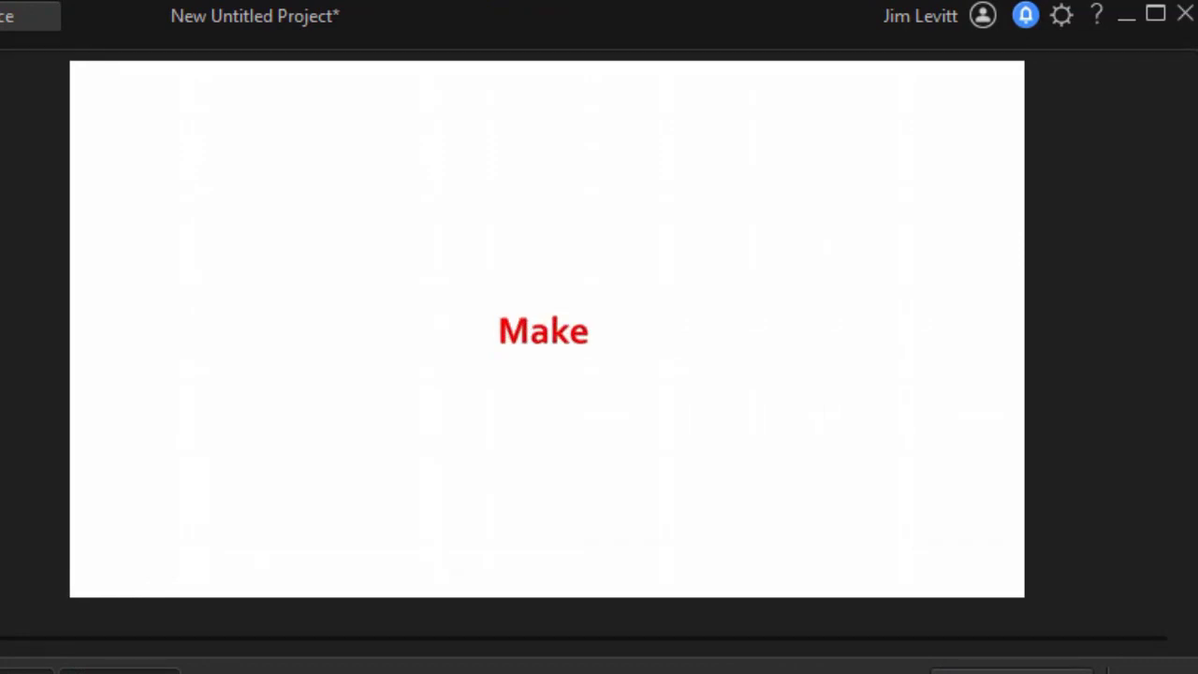
key("period")
key("period")
key("period")
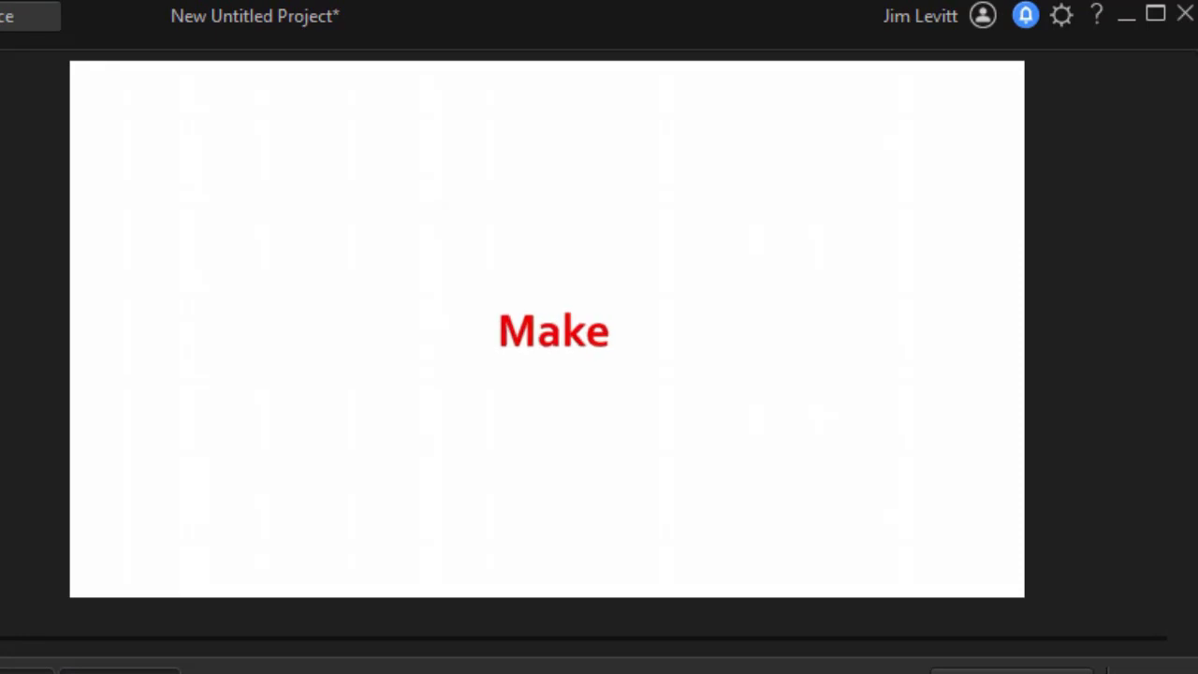
key("period")
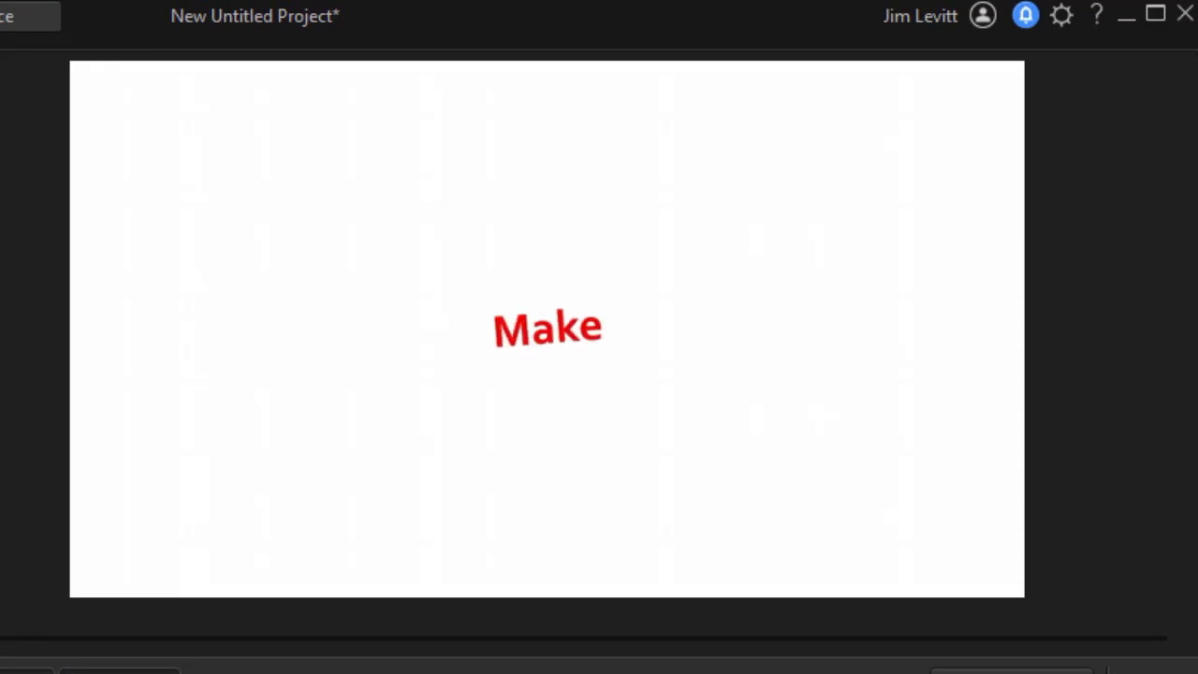
key("period")
key("period")
key("period")
key("period")
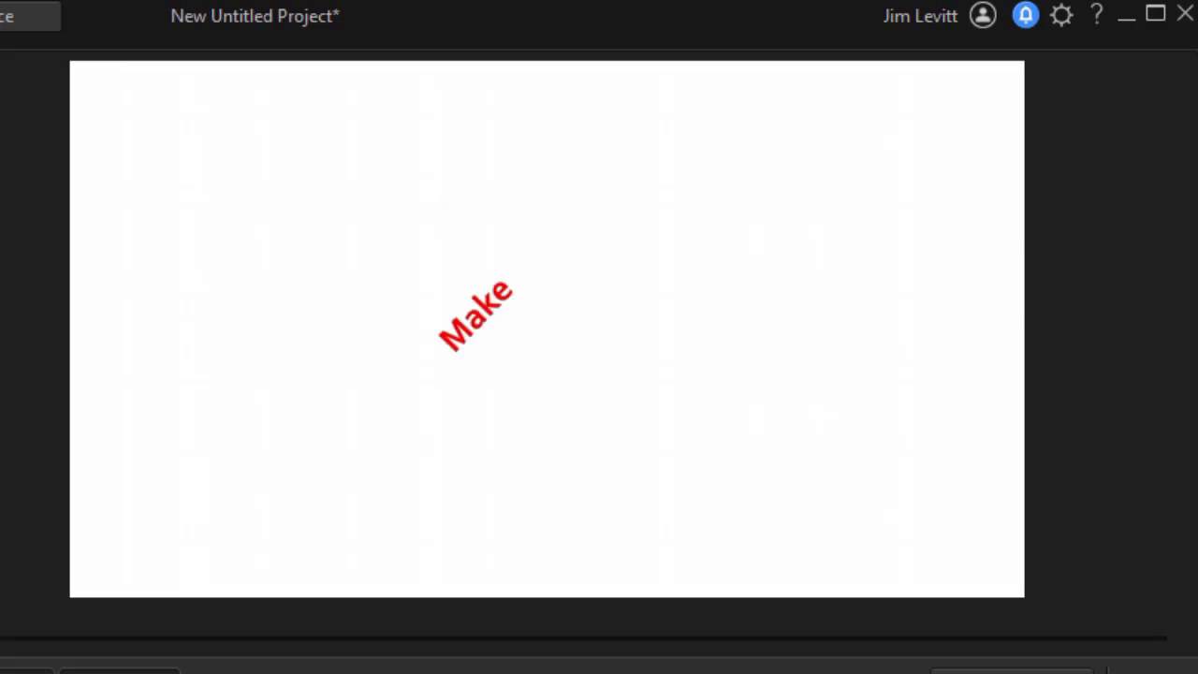
key("period")
key("period")
key("period")
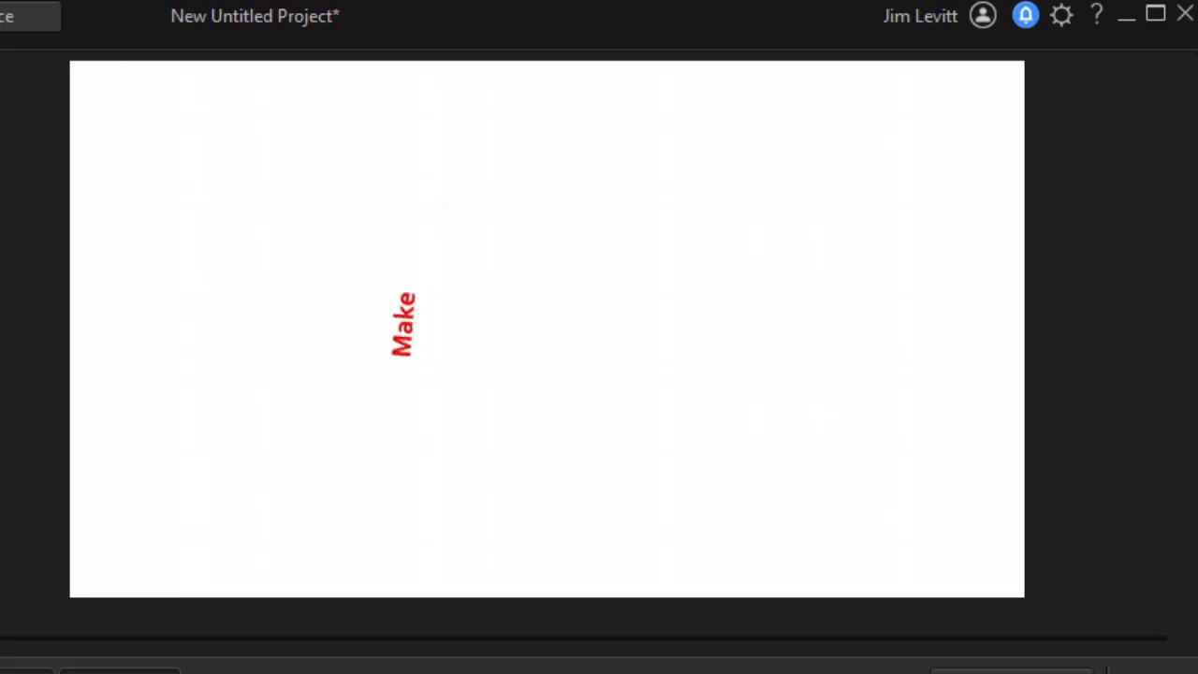
key("period")
key("period")
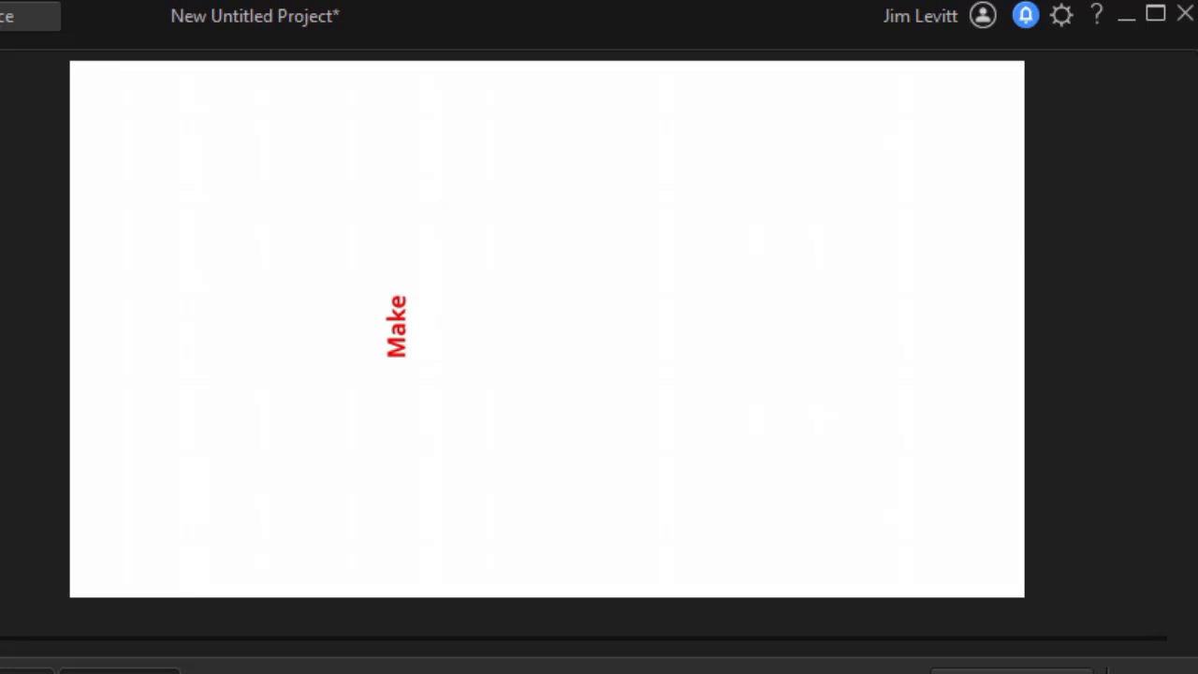
Step: Keep stepping frames as orange 'Your Videos' grows in until the title is complete
key("period")
key("period")
key("period")
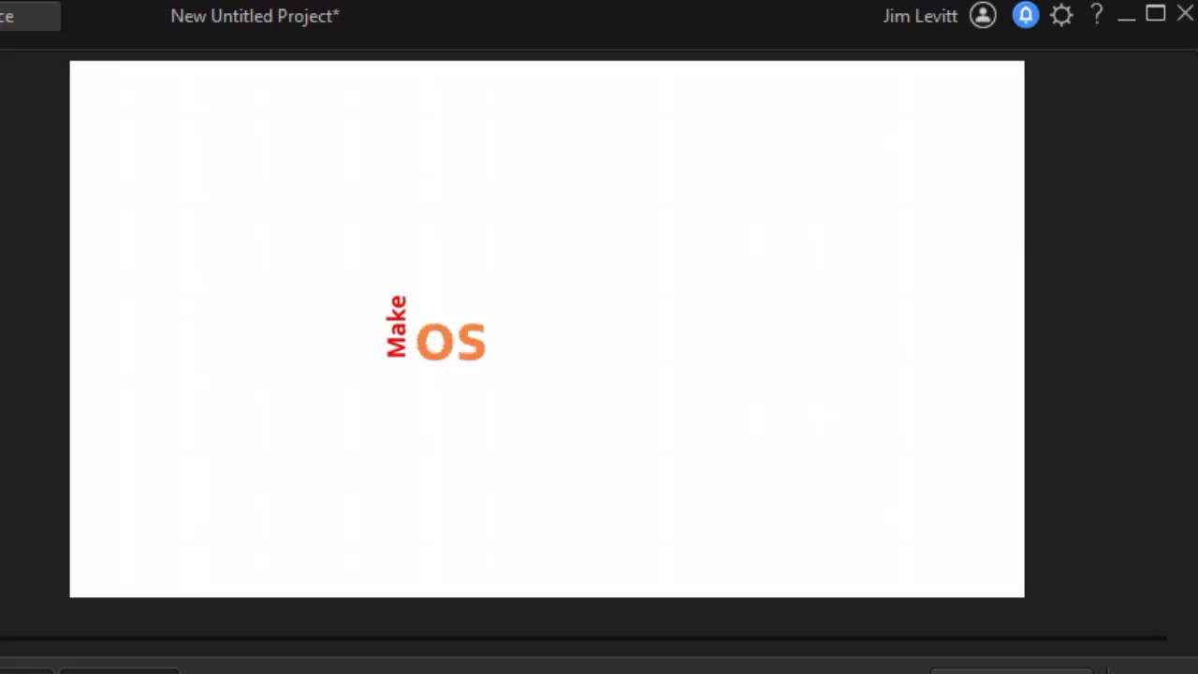
key("period")
key("period")
key("period")
key("period")
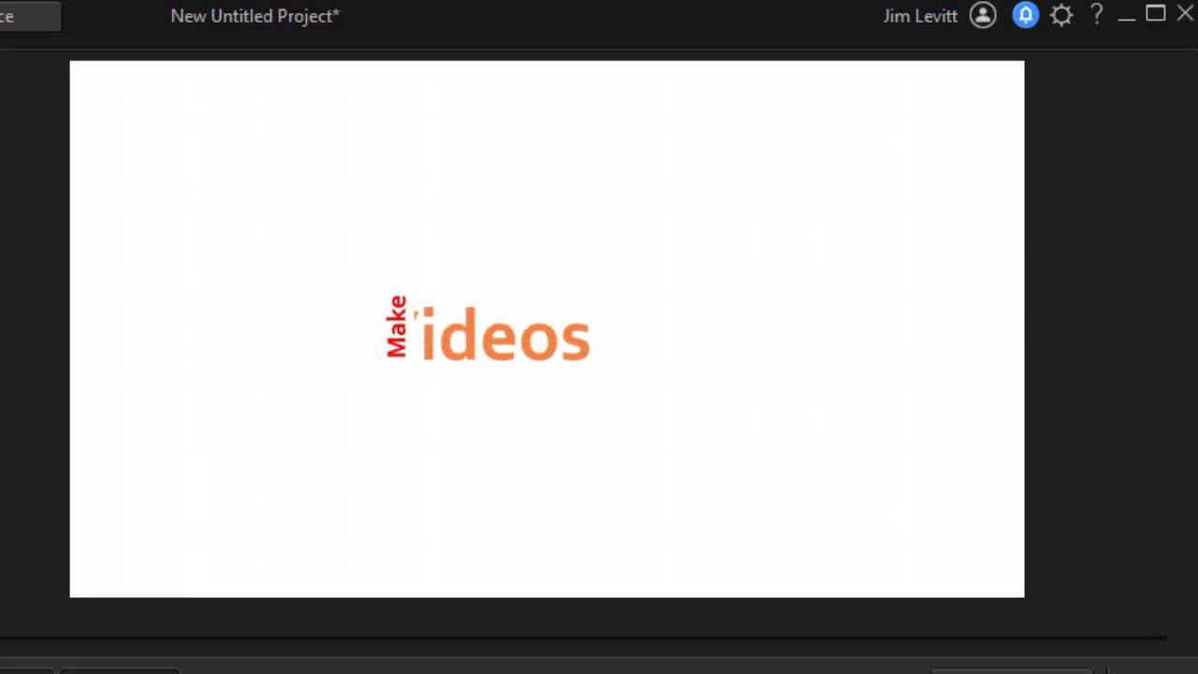
key("period")
key("period")
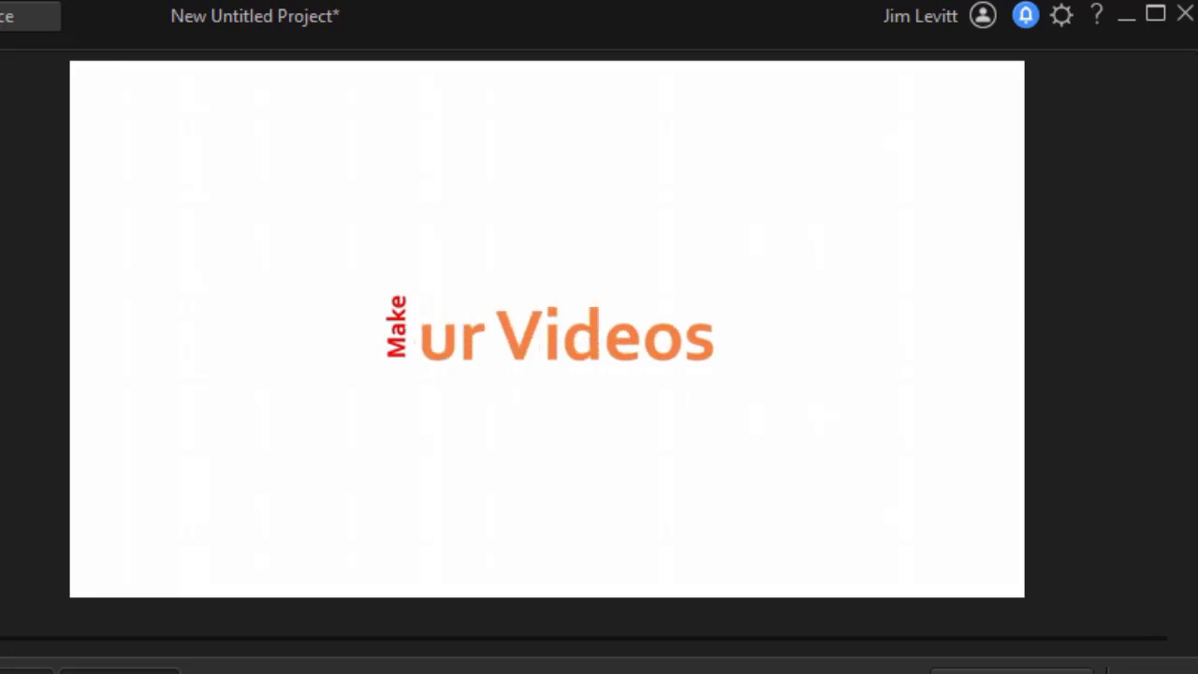
key("period")
key("period")
key("period")
key("period")
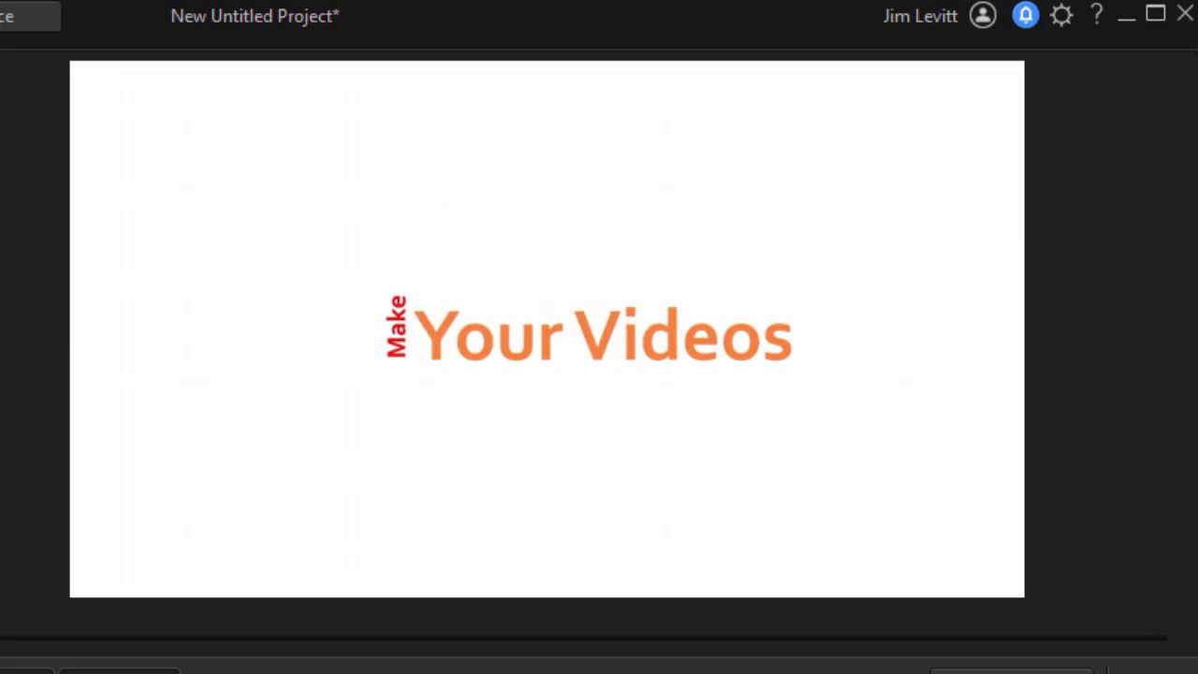
key("period")
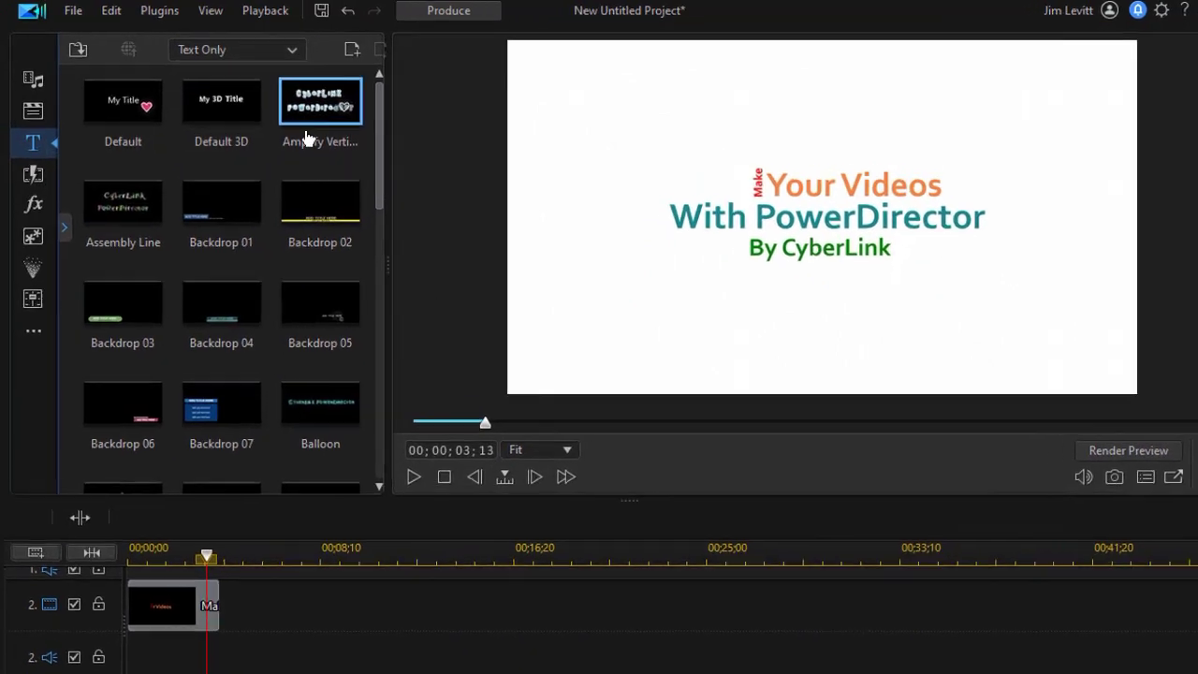
Step: Inspect the right-click options of the Amplify Vertical and Default title templates
right_click(306, 138)
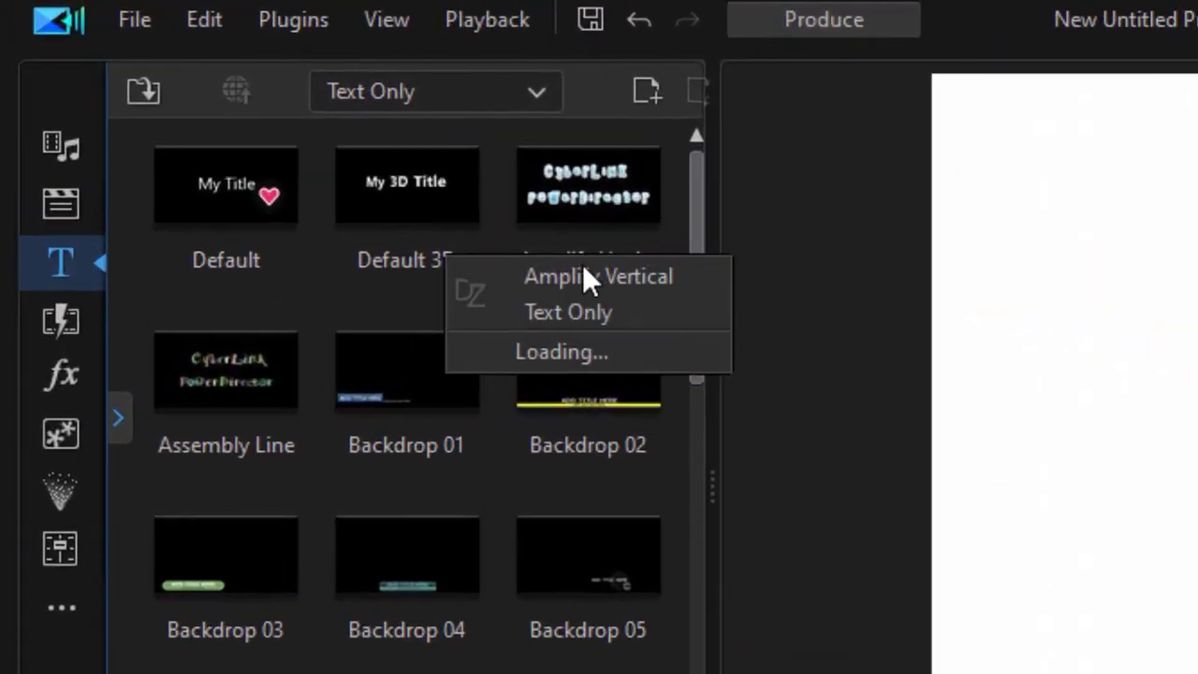
left_click(224, 89)
right_click(108, 114)
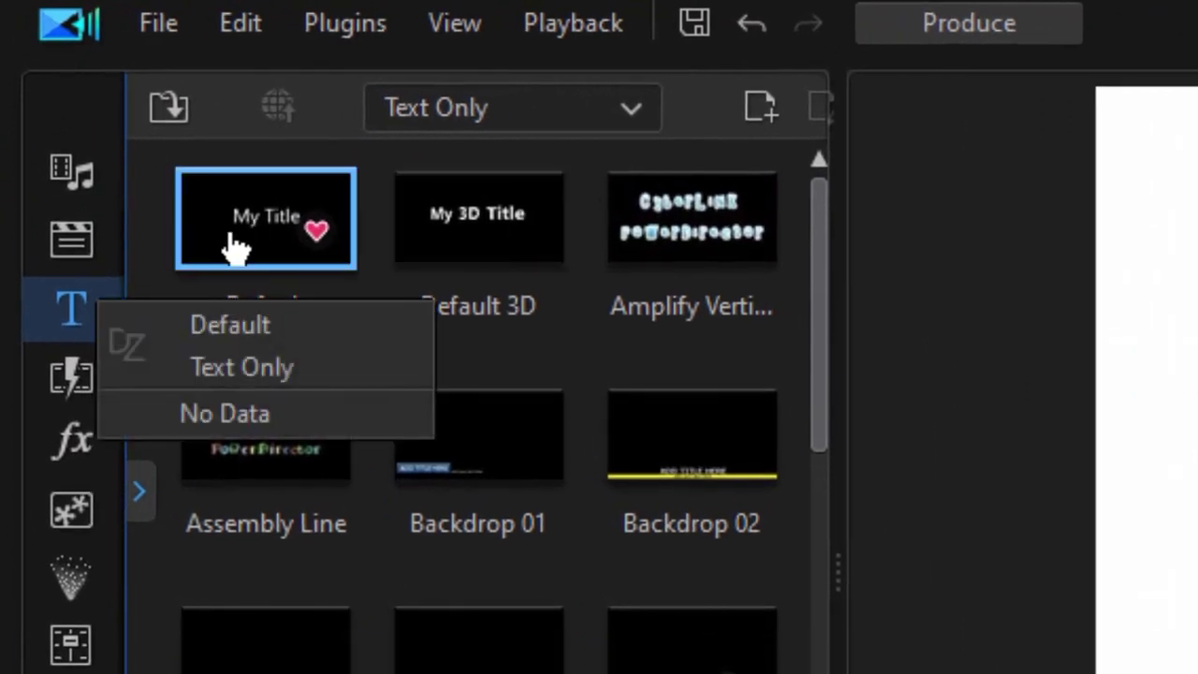
left_click(236, 248)
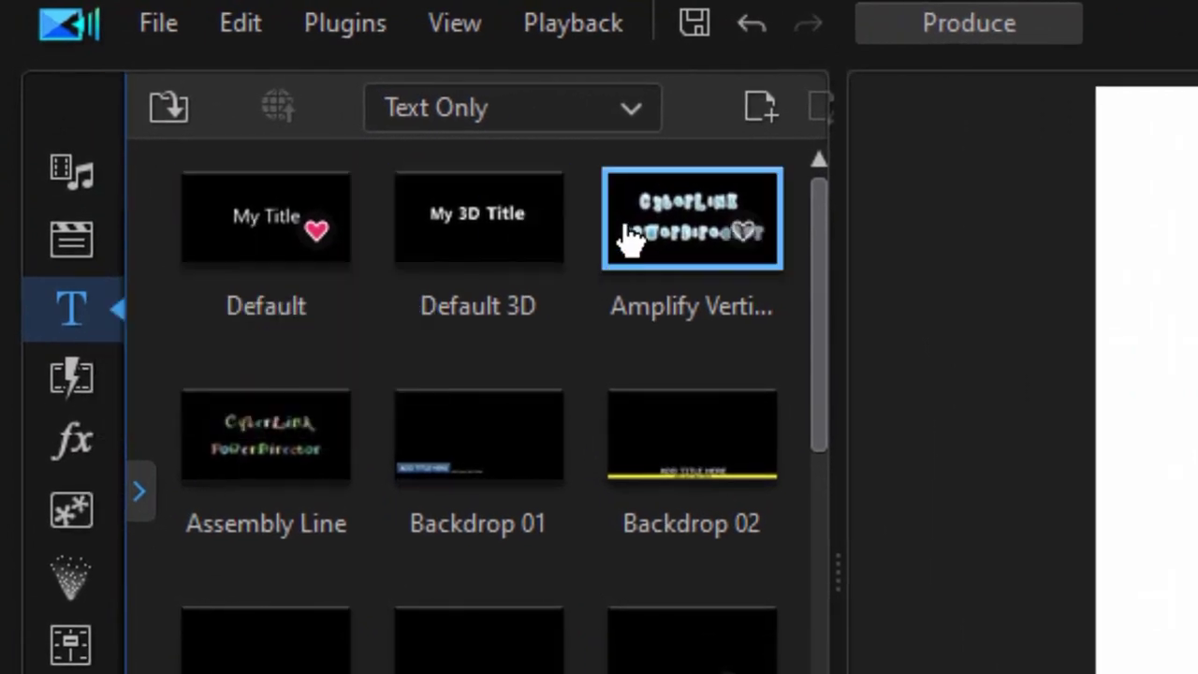
right_click(241, 246)
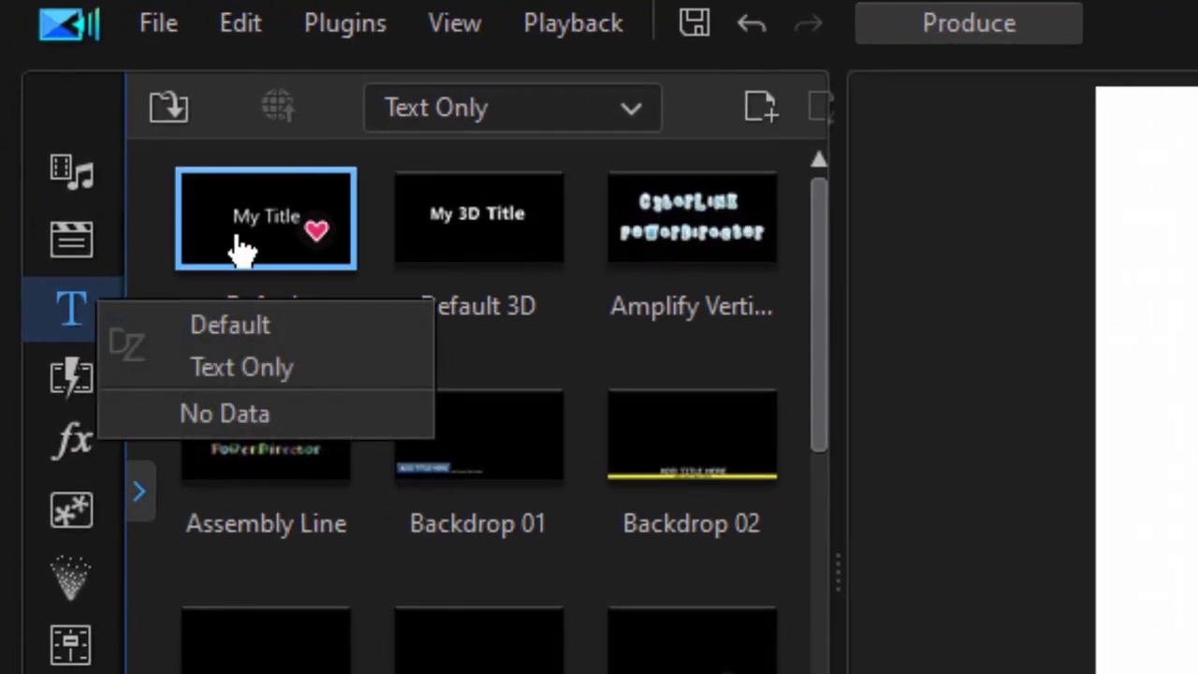
left_click(543, 233)
Step: Place the Default title on track 2 after the first clip and open it in Title Designer
left_click(262, 251)
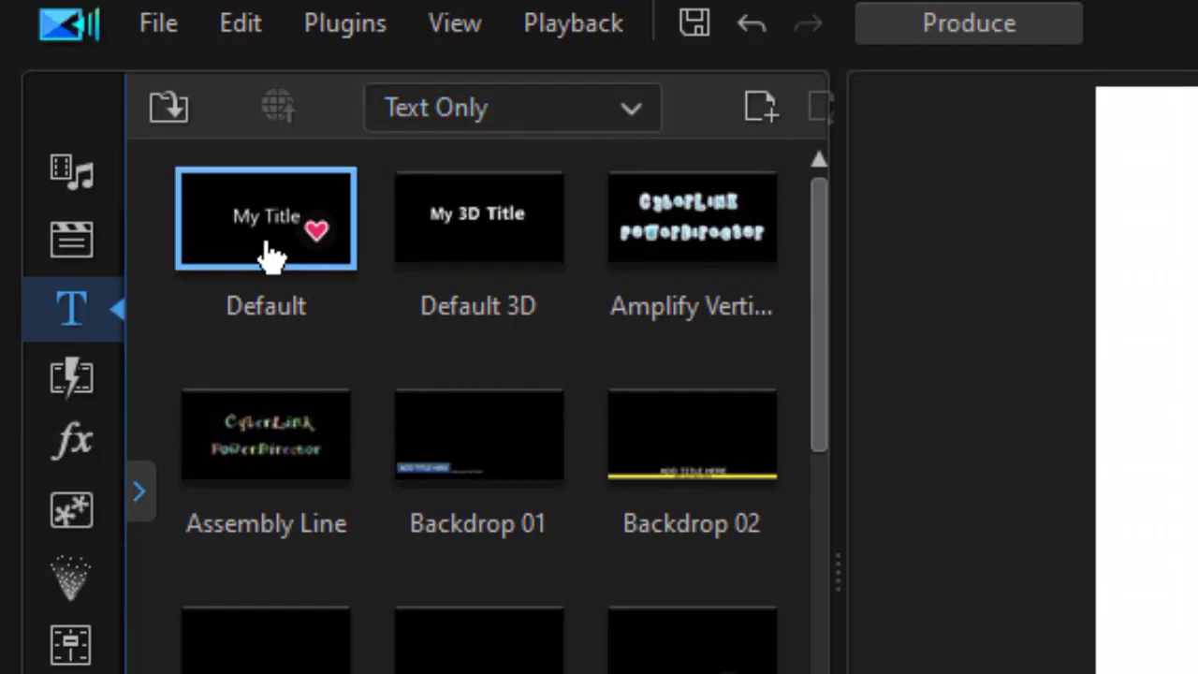
right_click(262, 251)
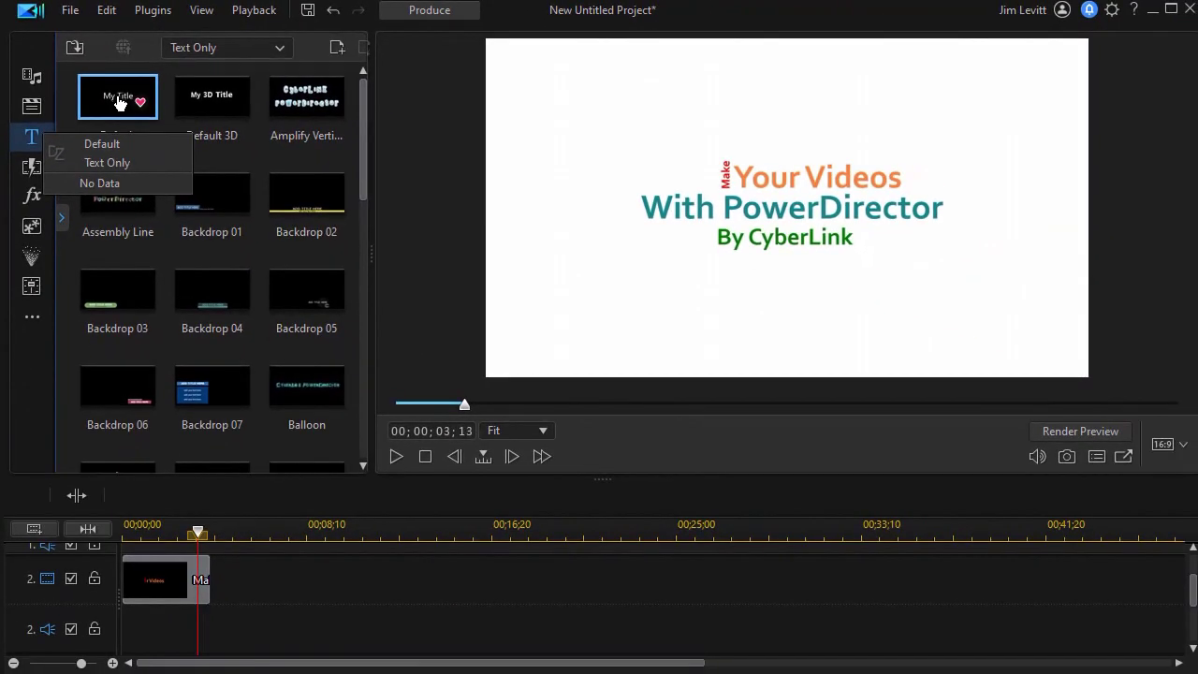
left_click_drag(120, 101, 245, 615)
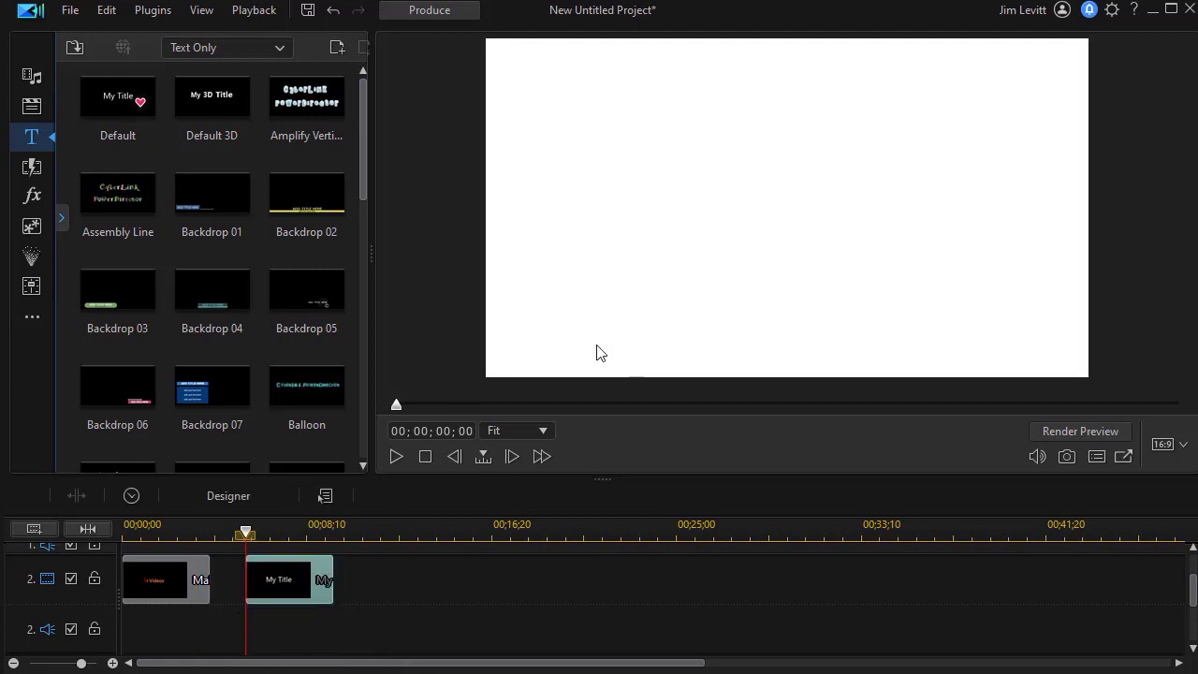
double_click(292, 590)
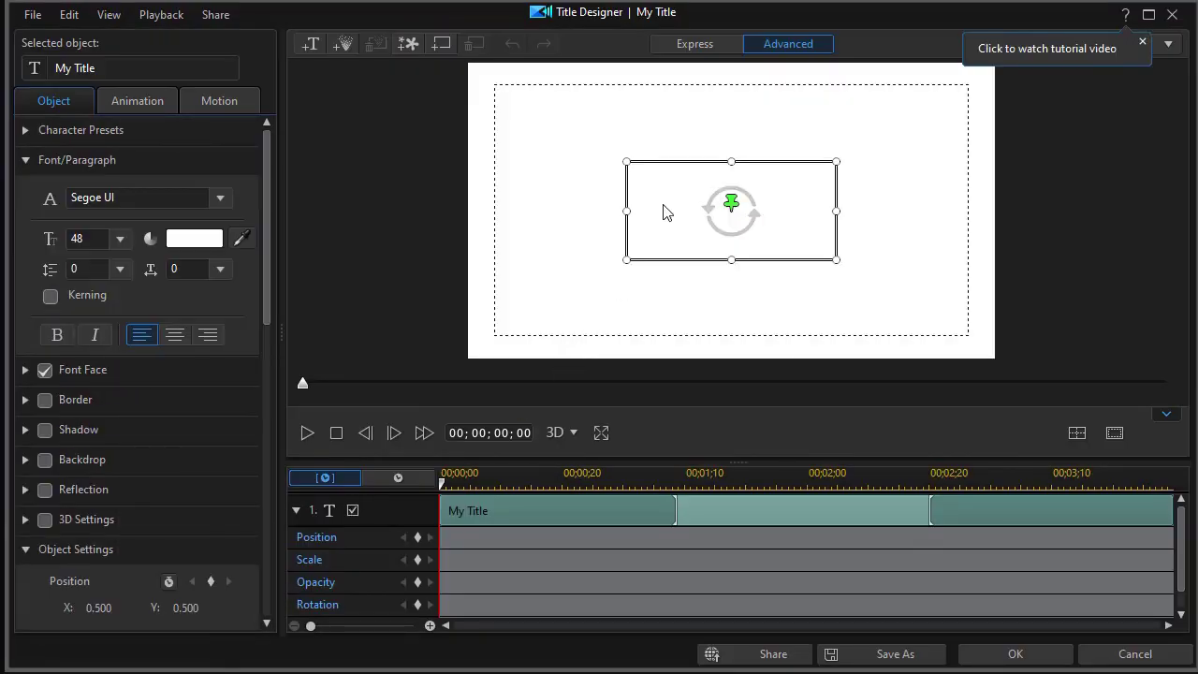
Step: Replace the title text with 'Make' in pure red FF0000
double_click(669, 208)
key("ctrl+a")
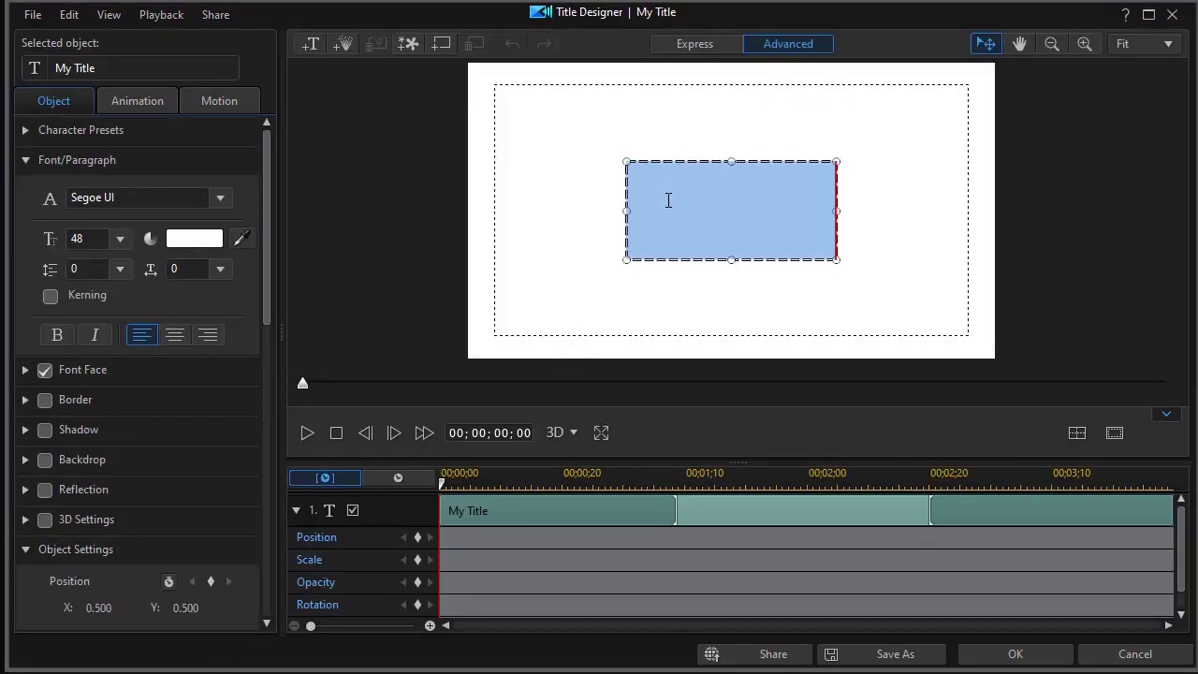
left_click(186, 246)
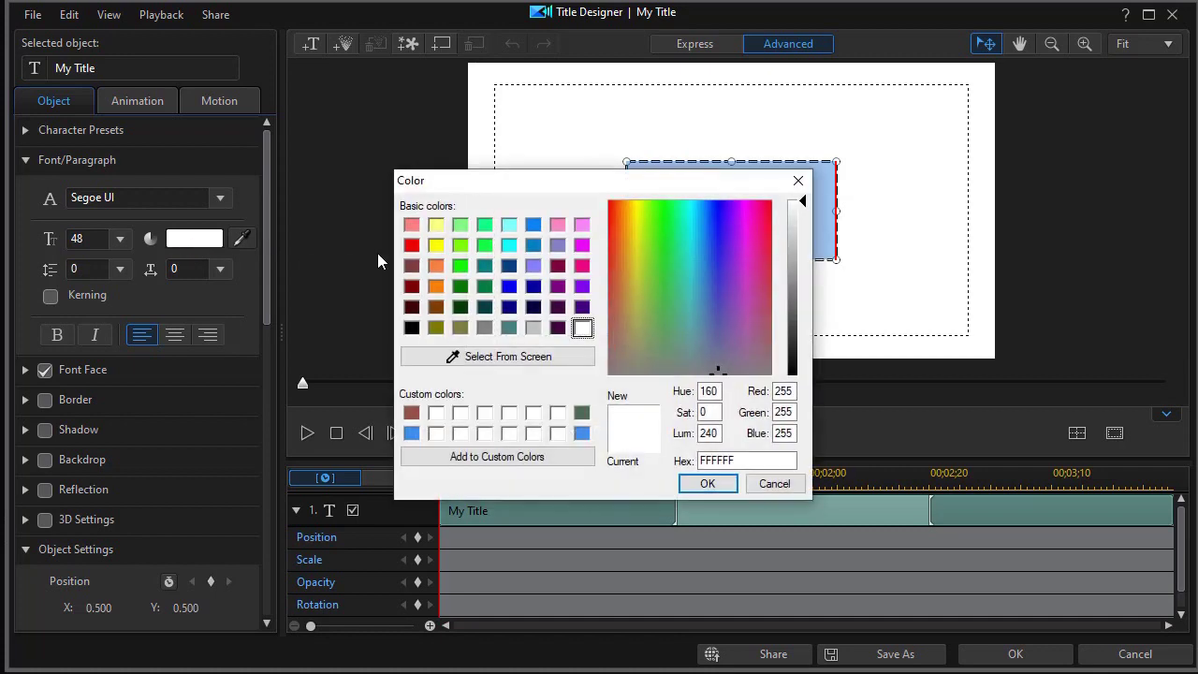
left_click(411, 245)
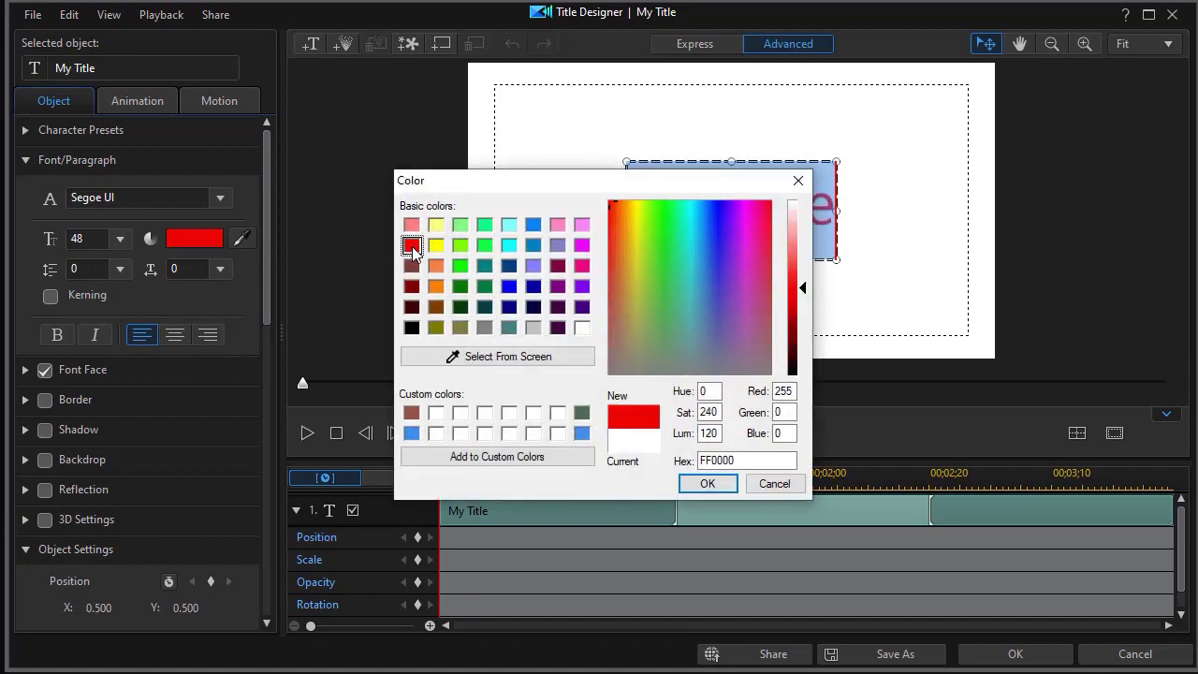
left_click(707, 483)
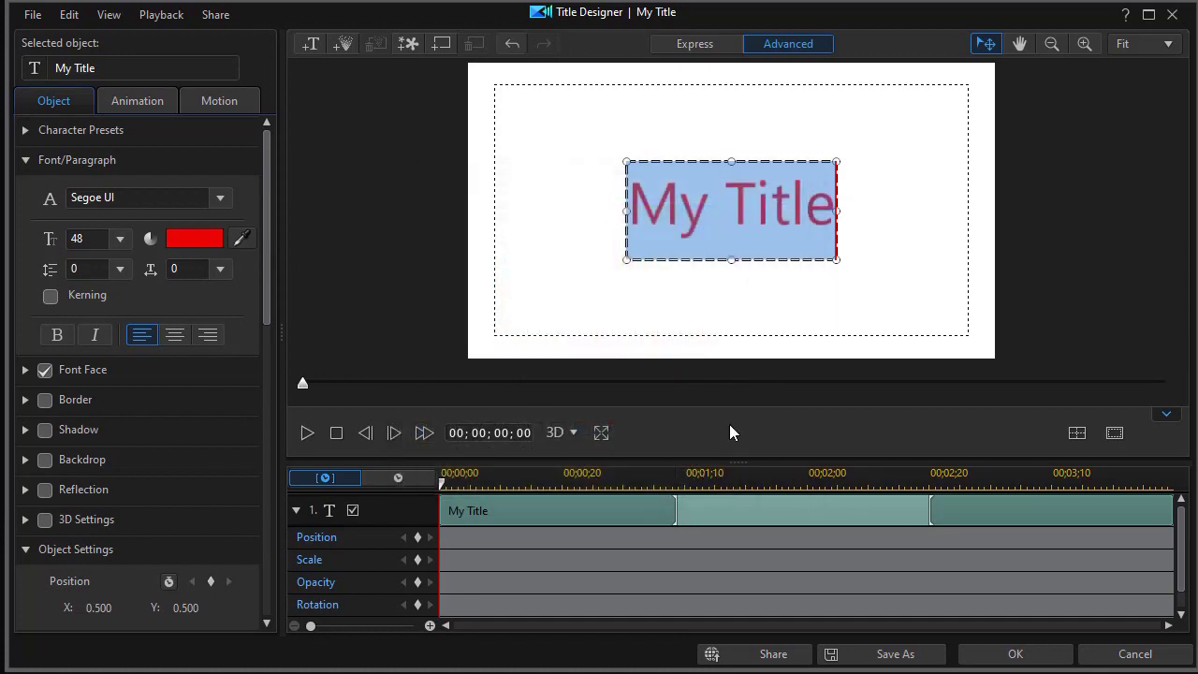
type("M")
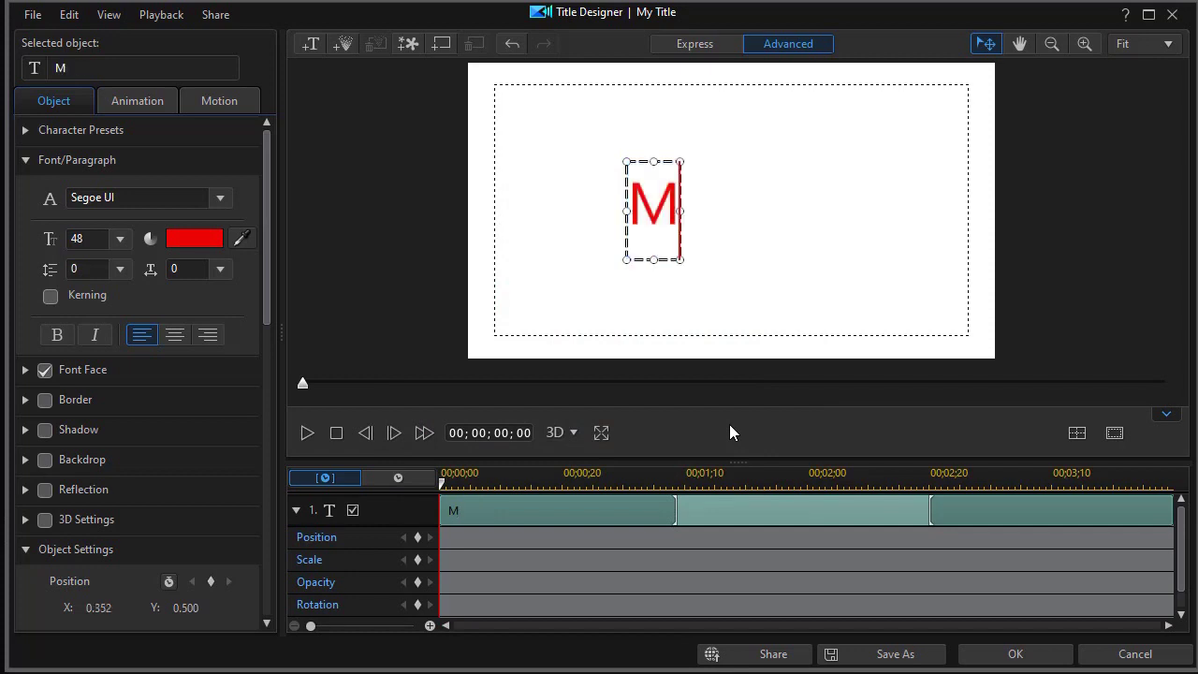
type("ake")
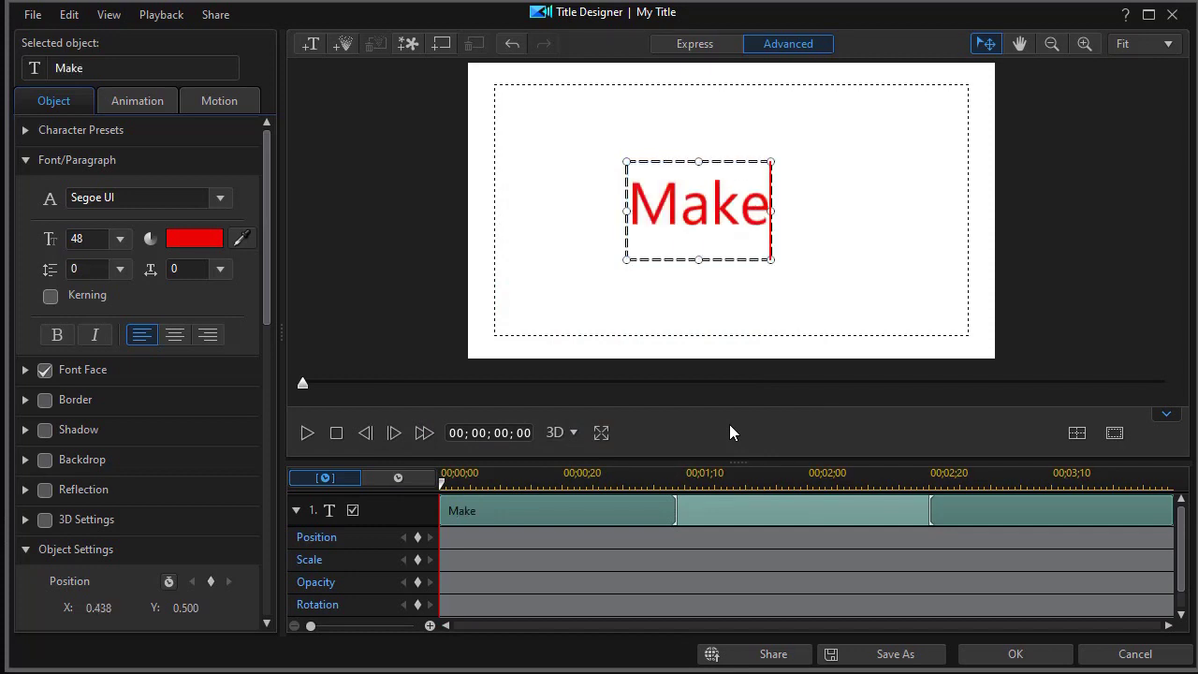
Step: Set the Make text to font size 20 and bold
key("ctrl+a")
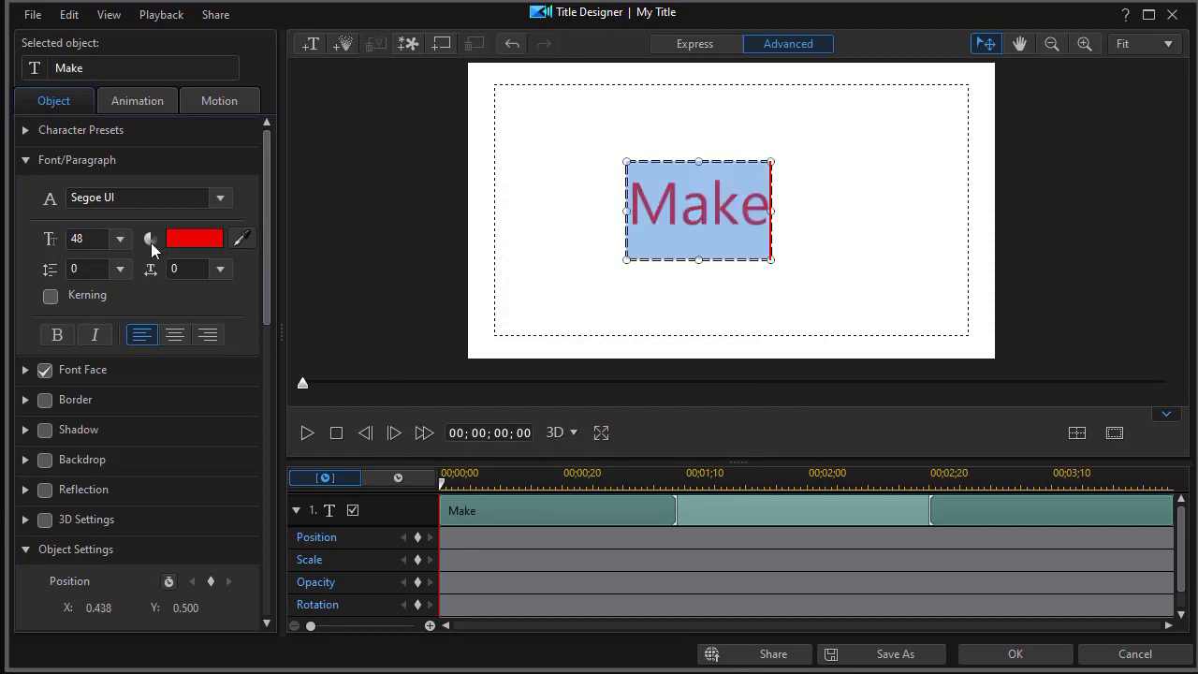
double_click(77, 238)
type("20")
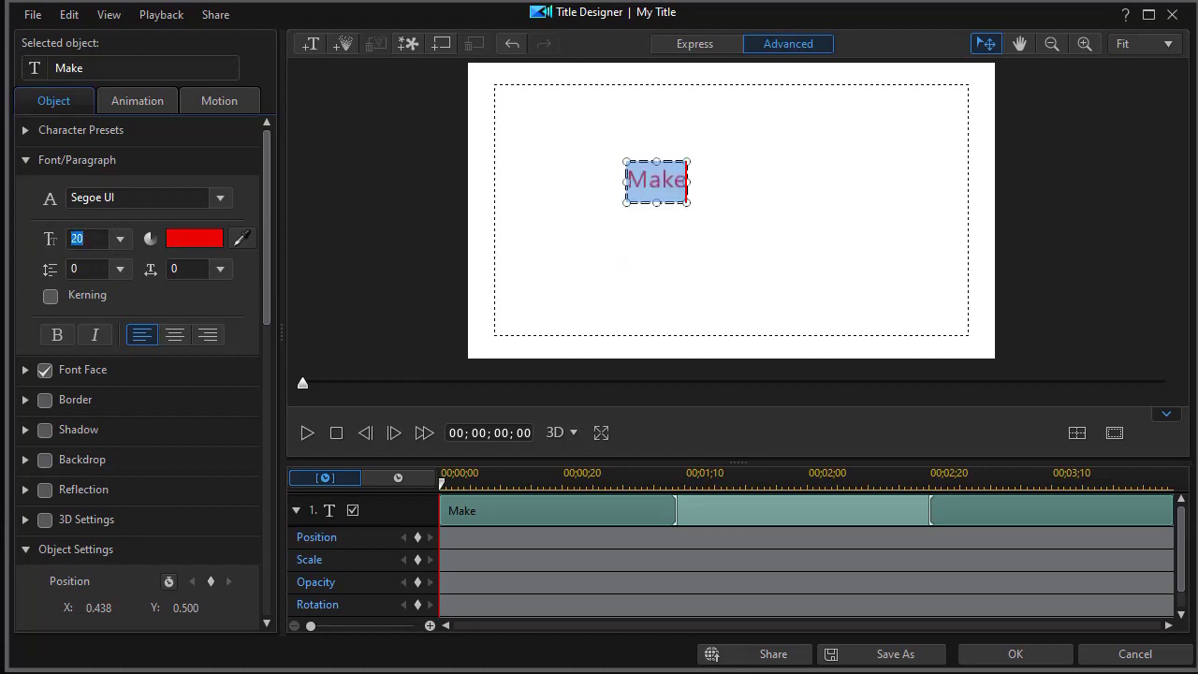
left_click(58, 333)
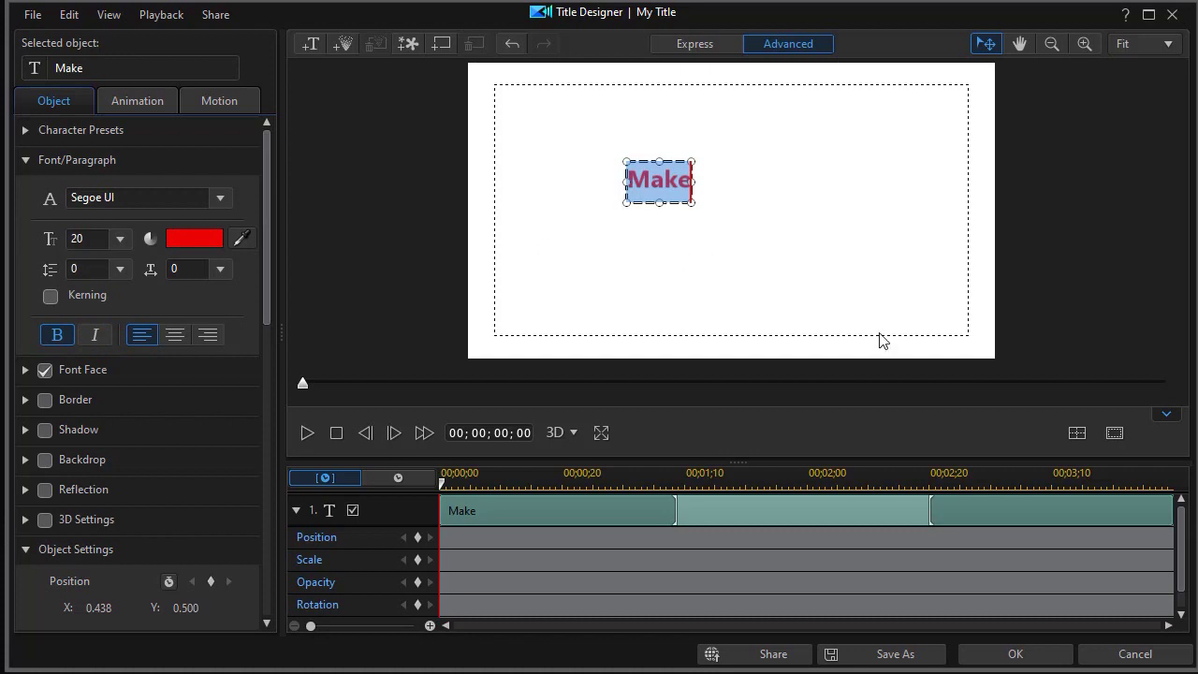
Step: Centre Make horizontally and vertically on the canvas
left_click(1077, 432)
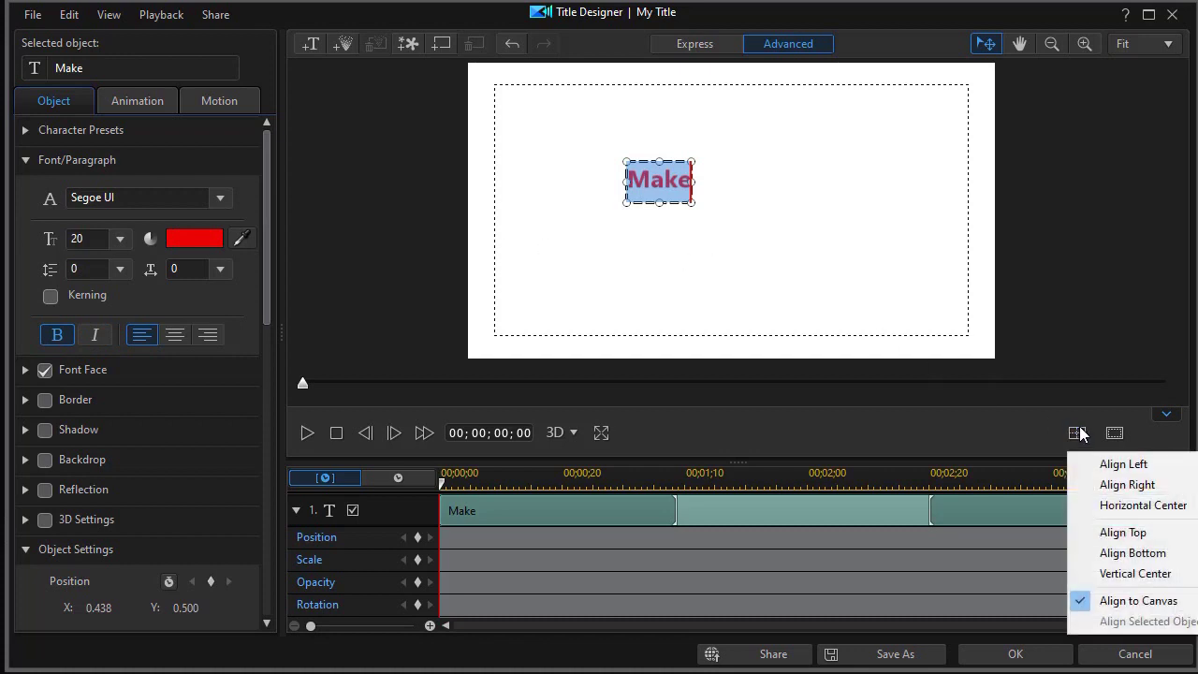
left_click(1123, 505)
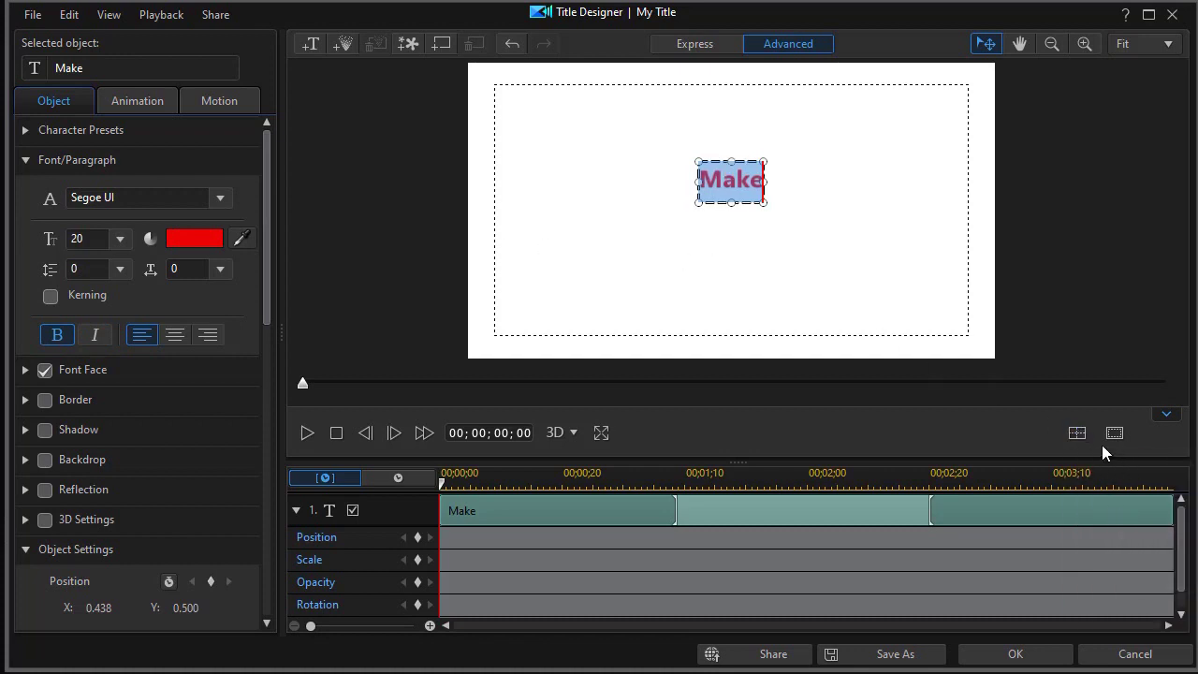
left_click(1077, 432)
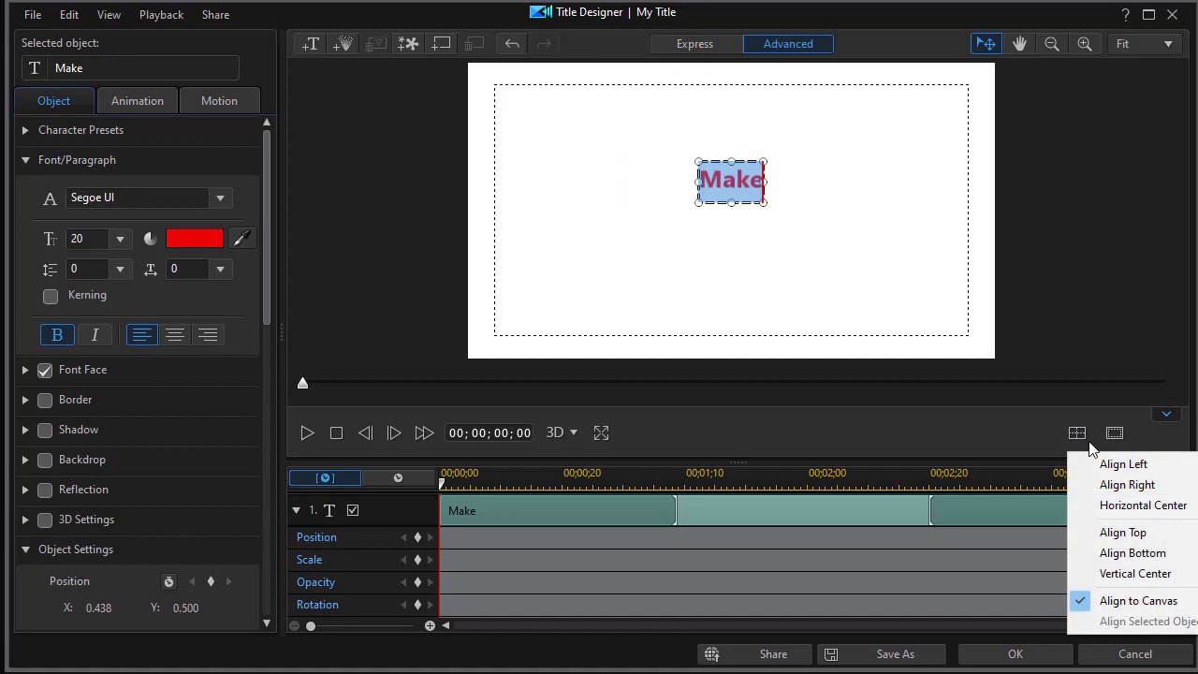
left_click(1112, 573)
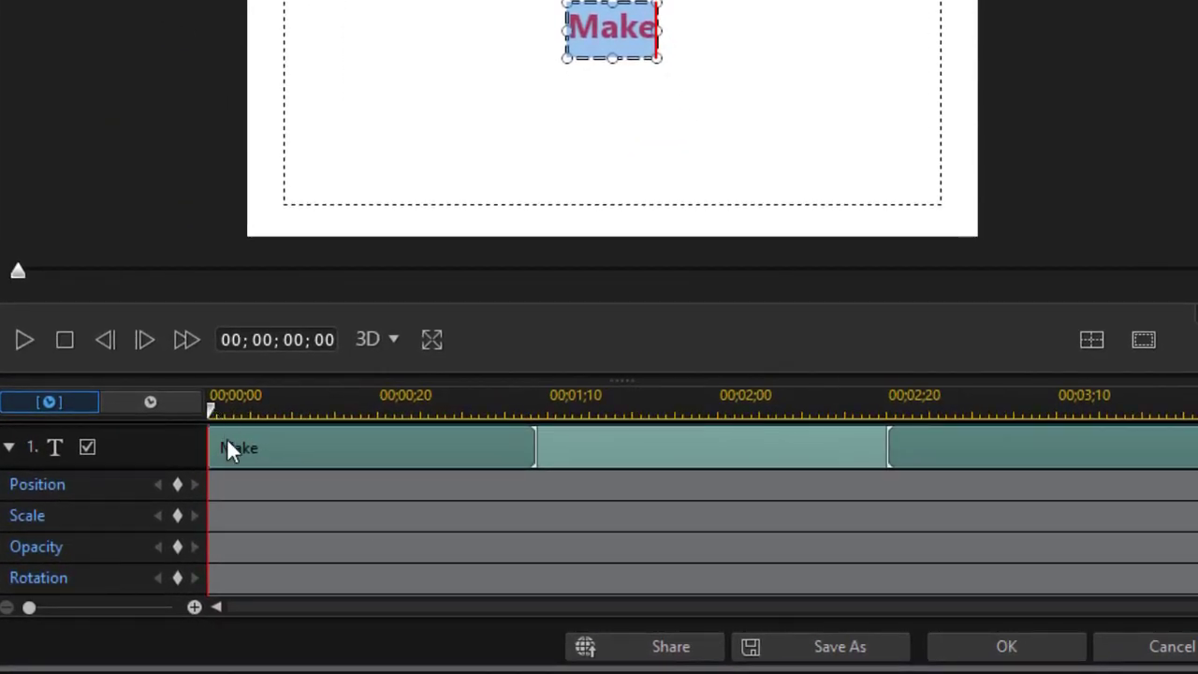
Step: Add Rotation keyframes for Make at 00;00;00;00 and 00;00;00;13, then move to about 00;00;00;24
left_click(179, 579)
left_click_drag(214, 412, 329, 413)
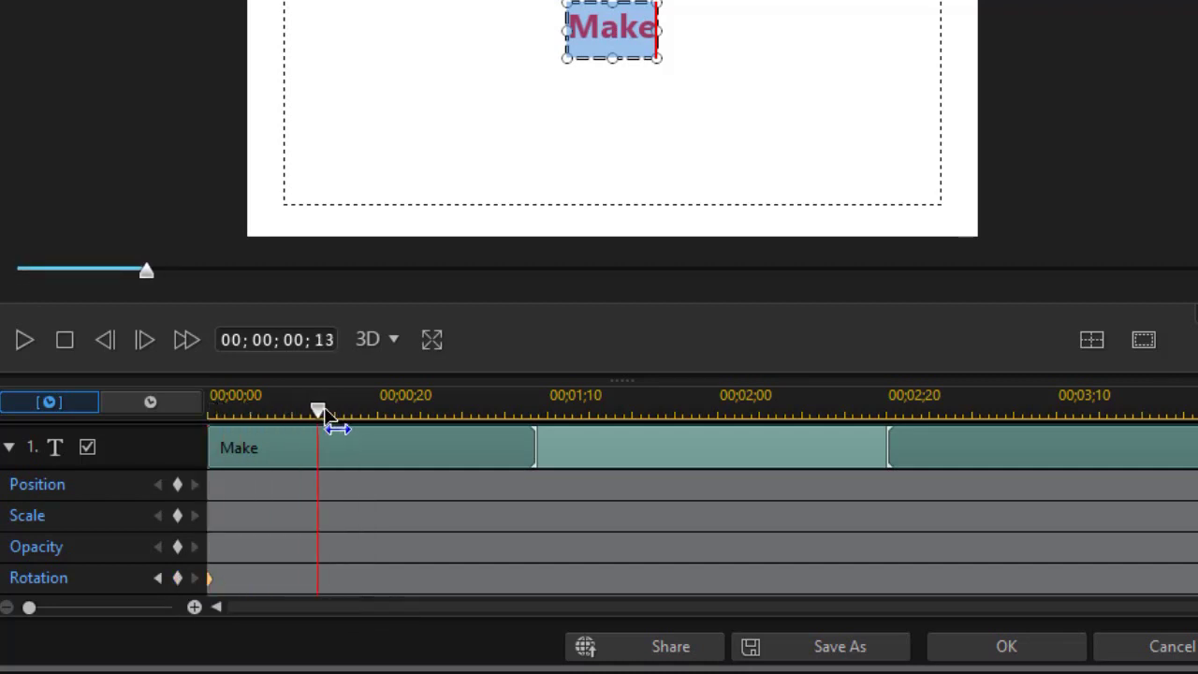
left_click(178, 578)
left_click_drag(317, 412, 412, 447)
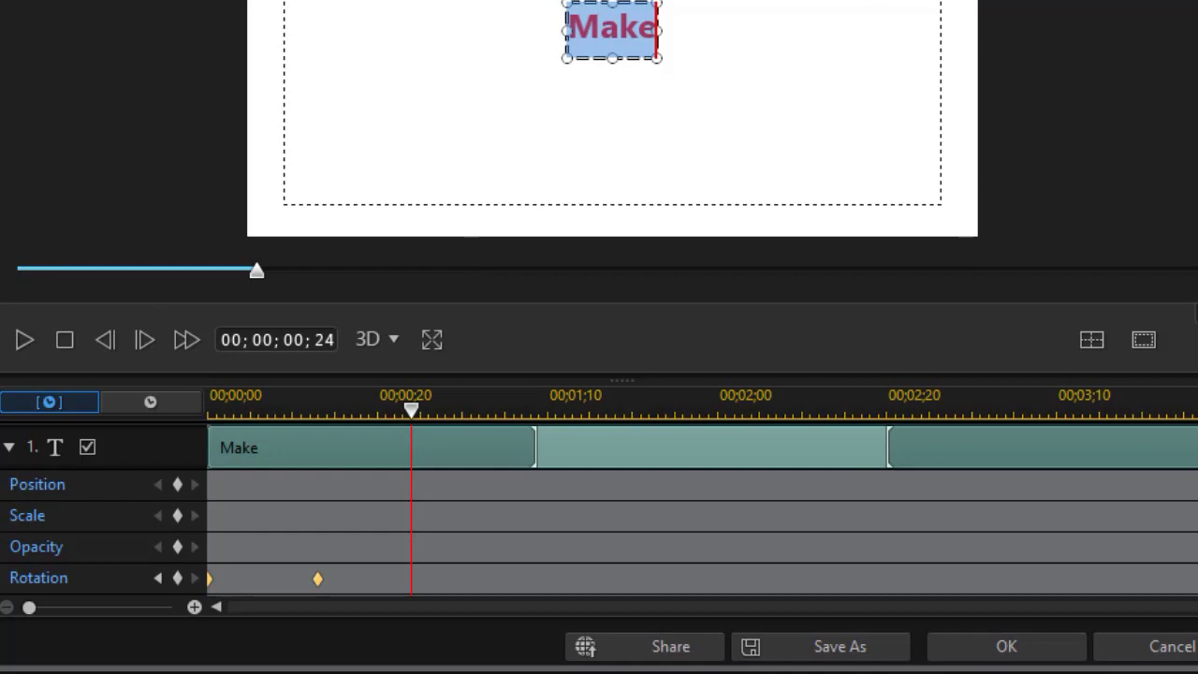
Step: Show the anchor point, pin it to Make's lower-left corner, and rotate Make -90° upright
scroll(415, 113, "up", 3)
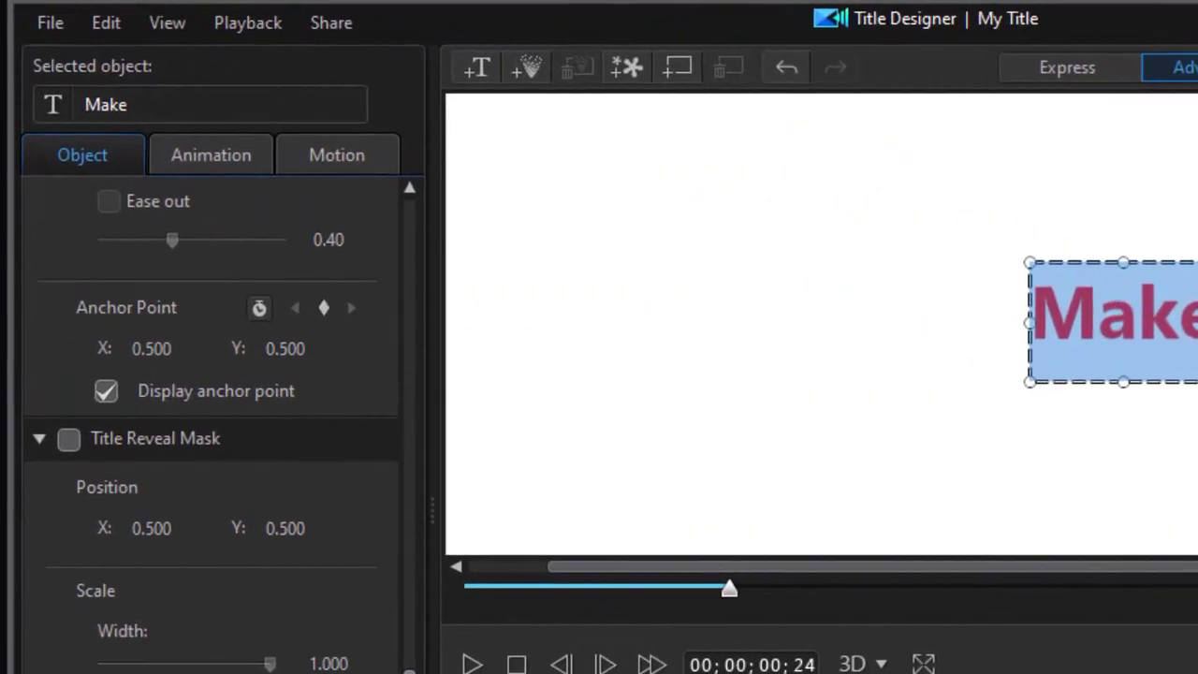
scroll(215, 422, "up", 2)
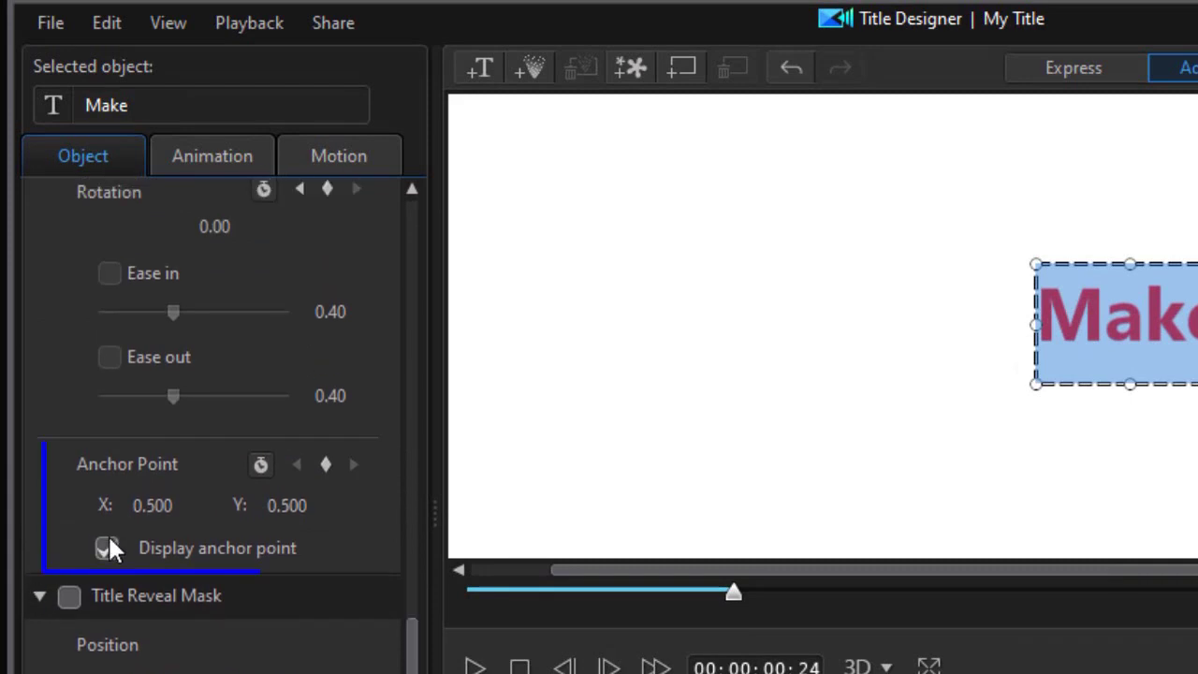
left_click(108, 549)
left_click(1126, 330)
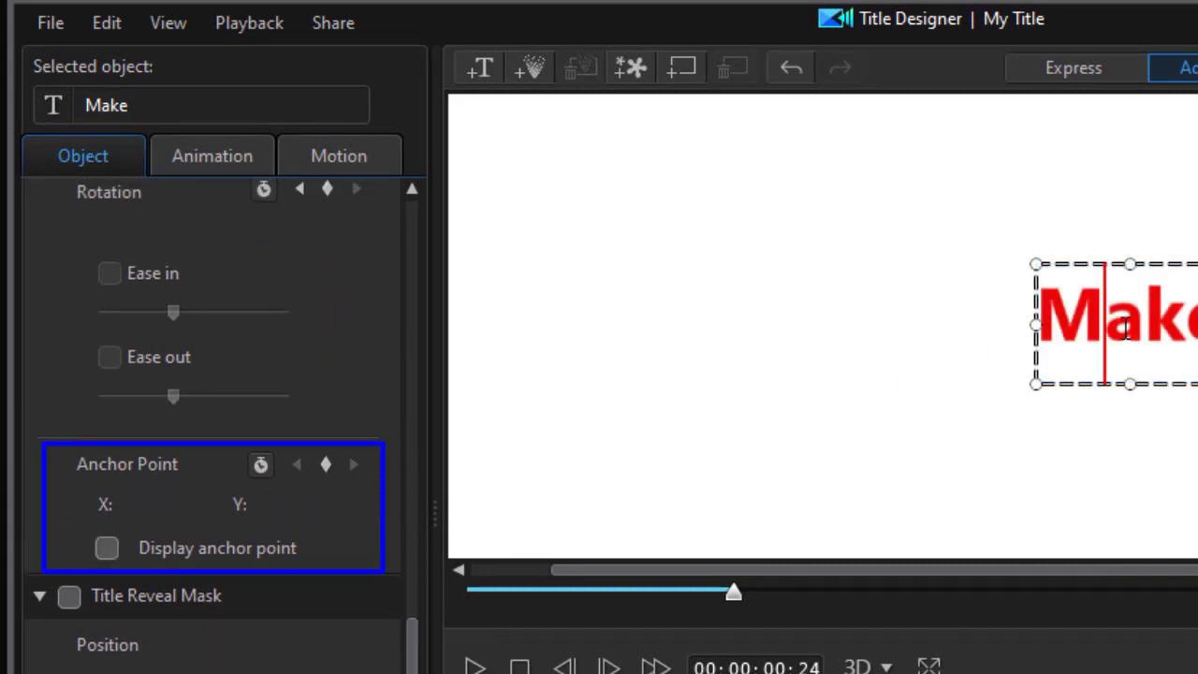
left_click(116, 544)
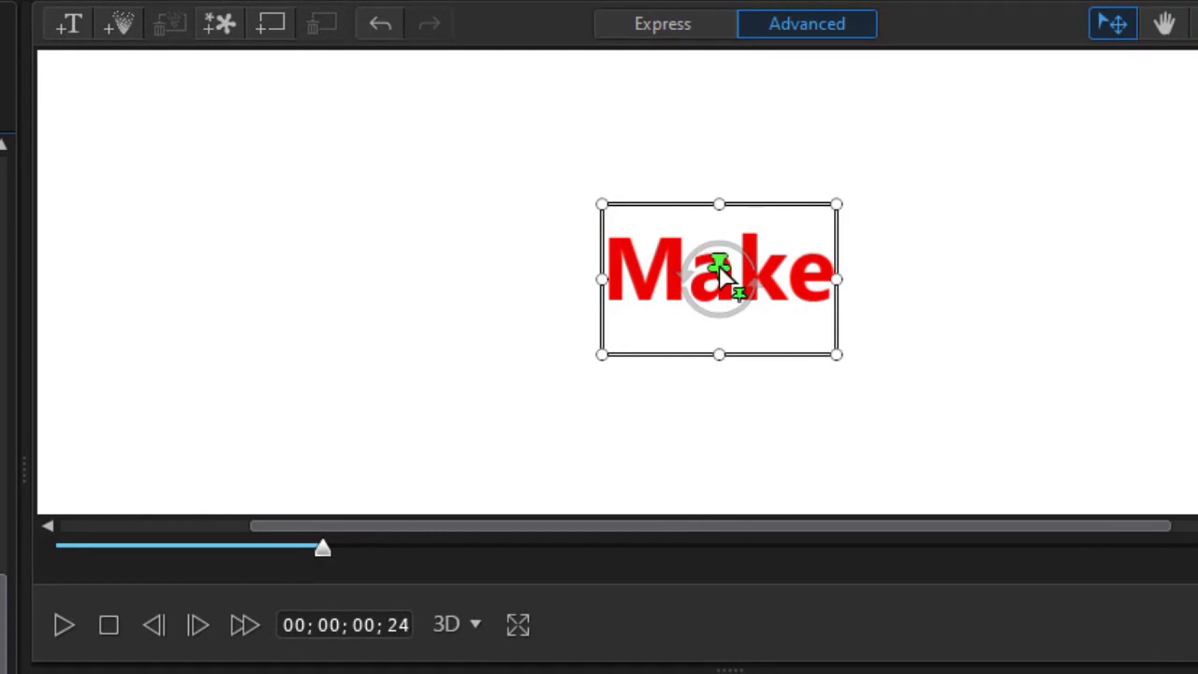
left_click_drag(722, 272, 602, 359)
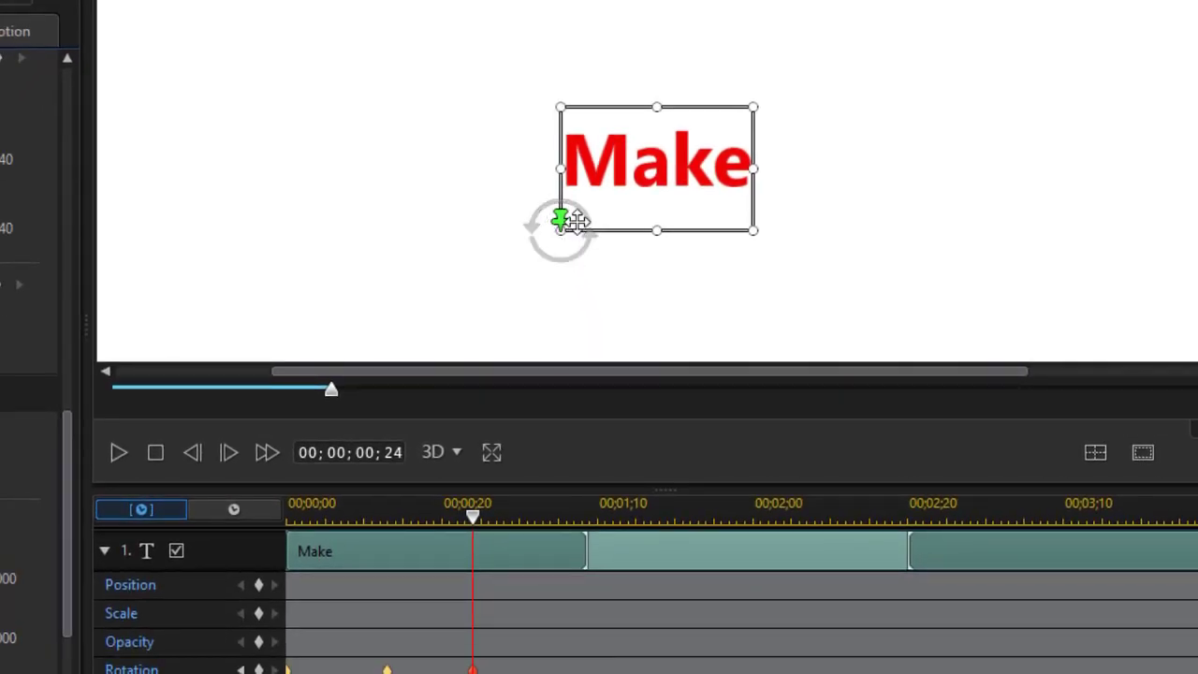
left_click_drag(534, 217, 552, 254)
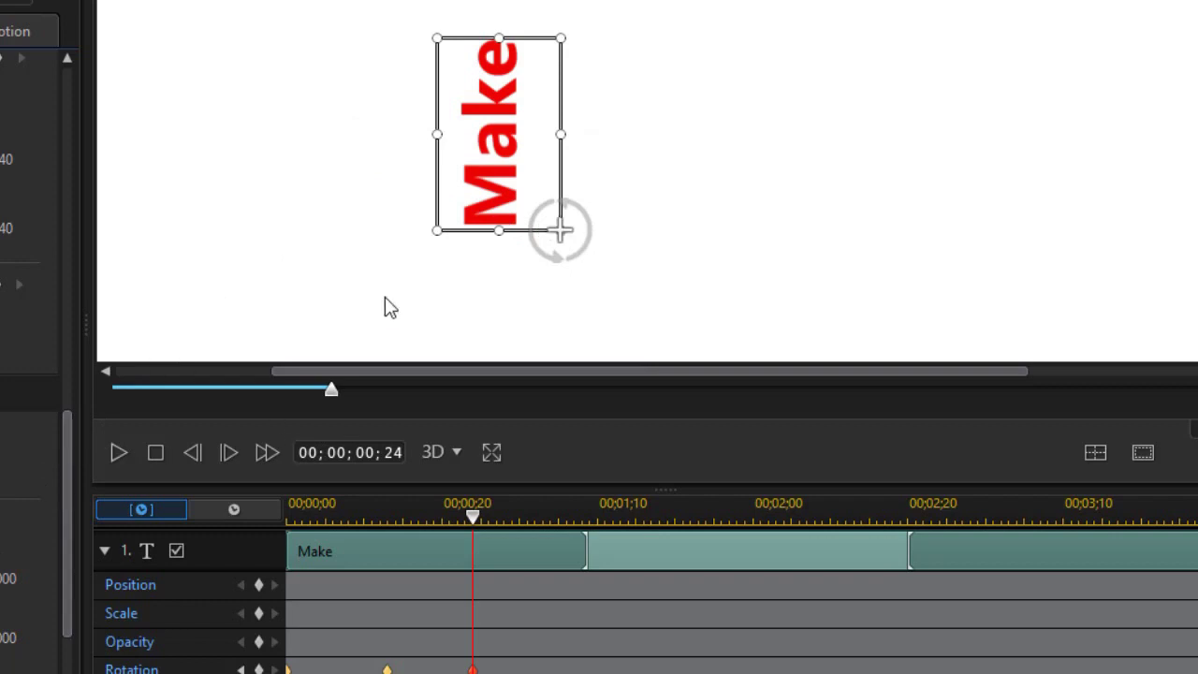
Step: Preview the rotation from the start, then add a Scale keyframe at 00;00;00;13
left_click_drag(472, 518, 182, 522)
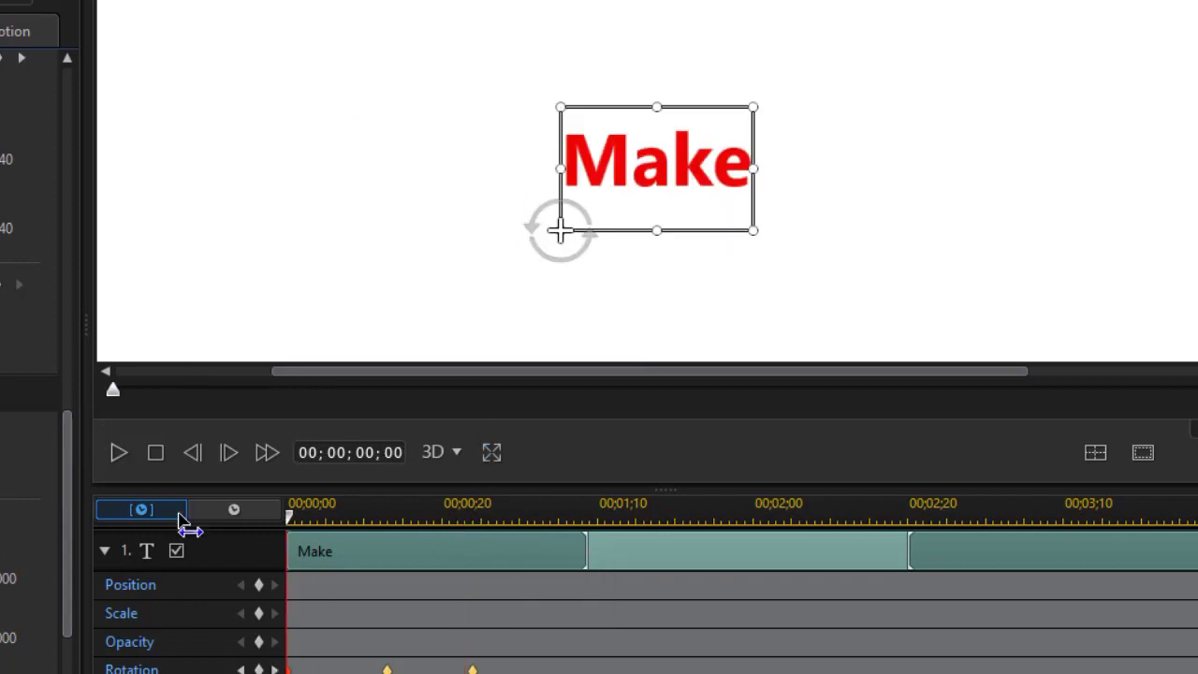
left_click(120, 439)
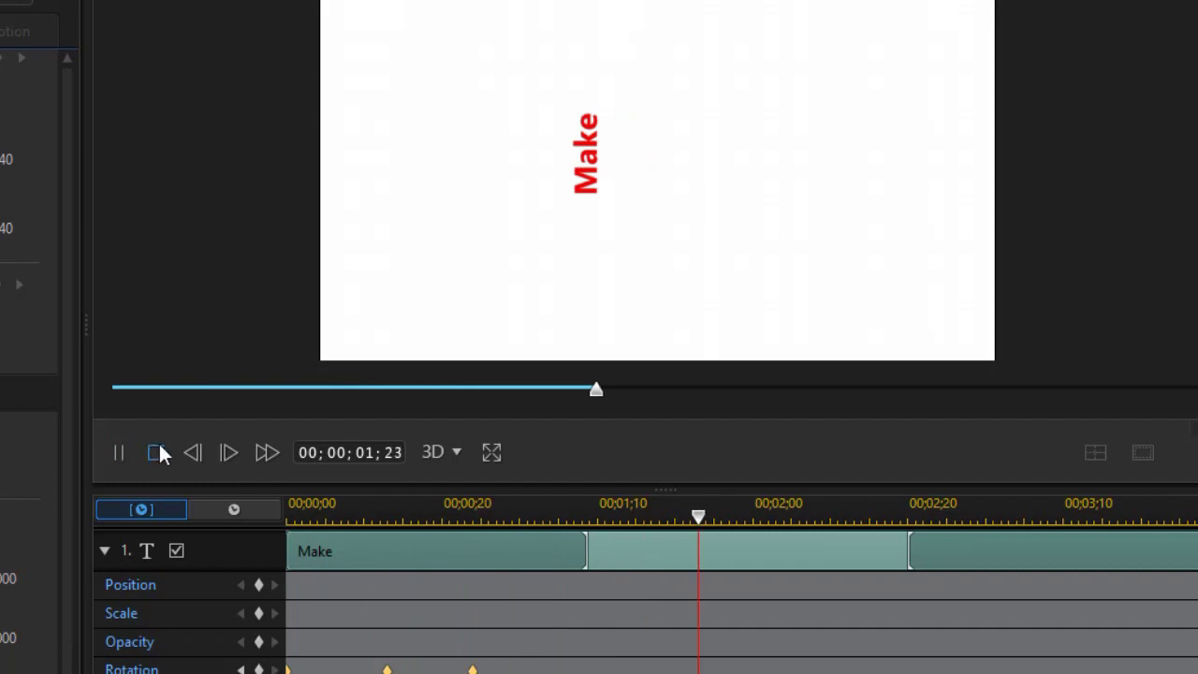
left_click(158, 445)
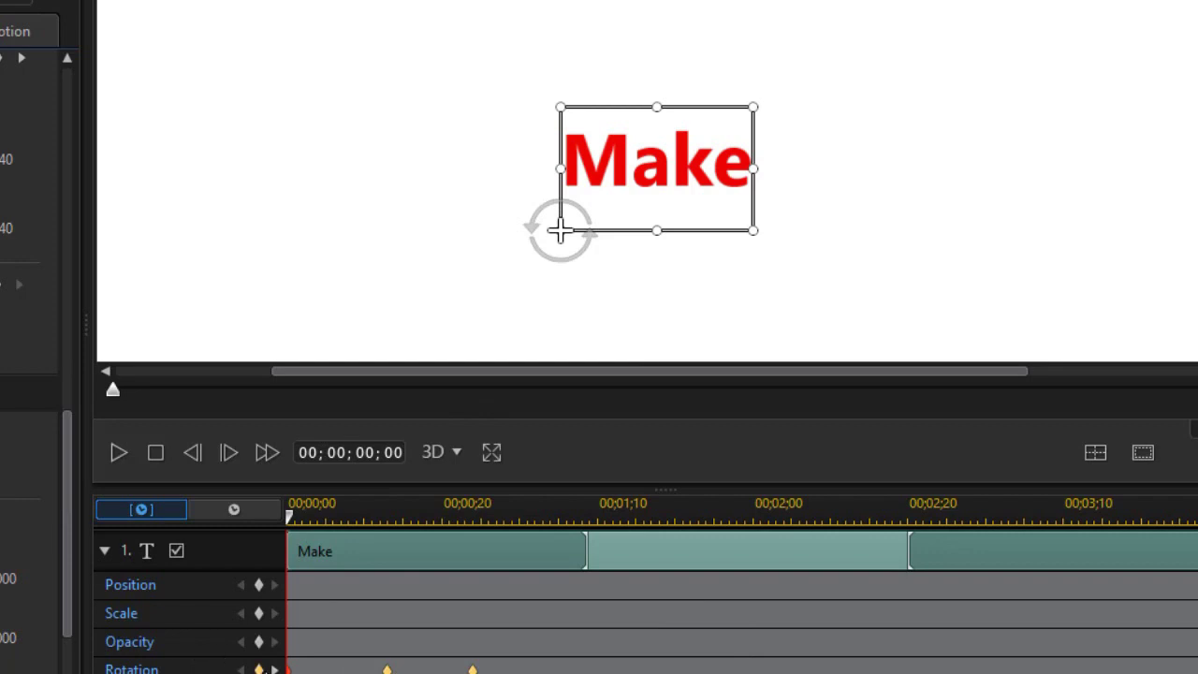
left_click(275, 669)
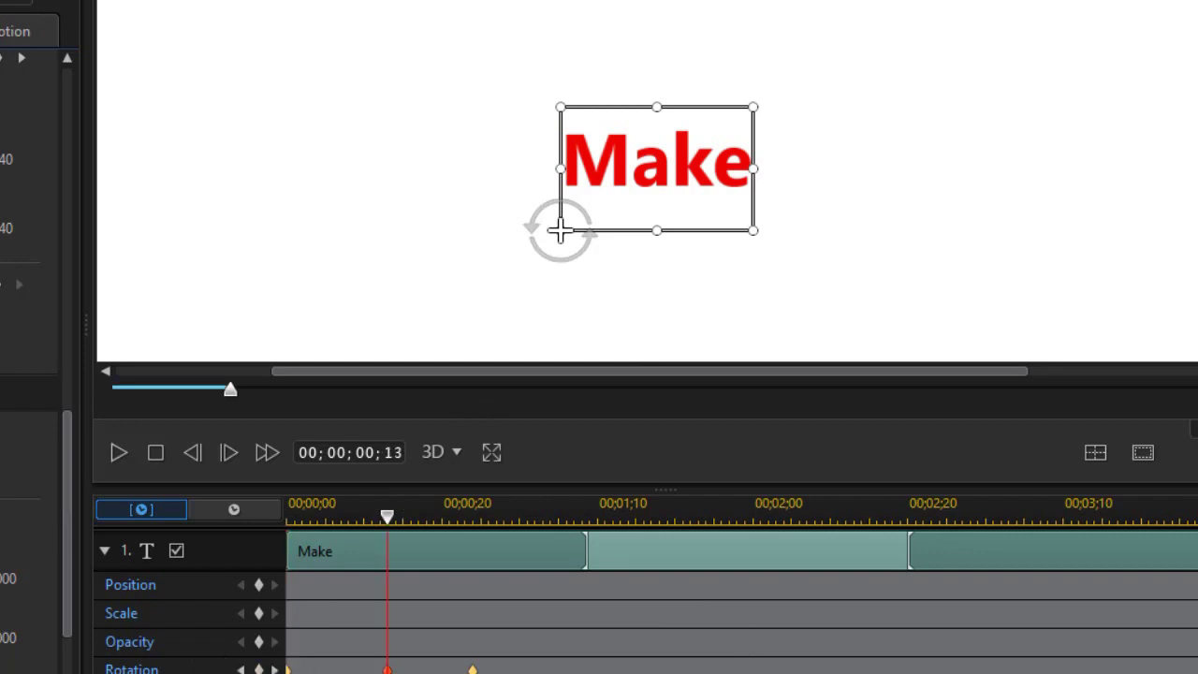
left_click(259, 613)
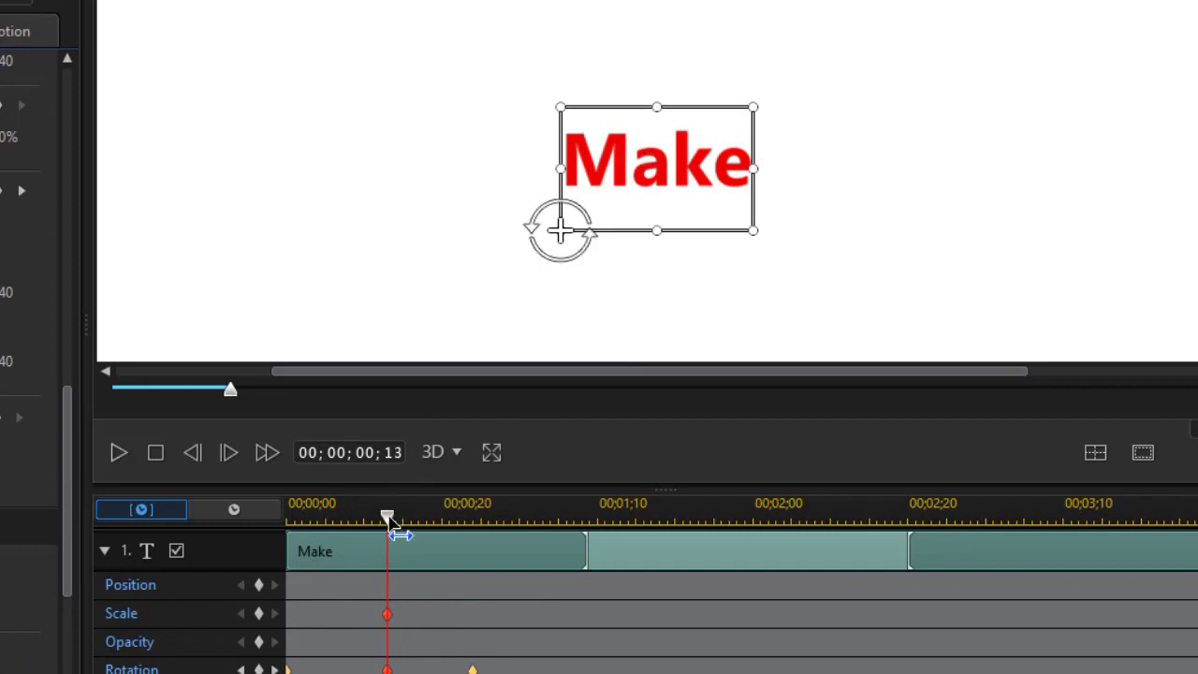
Step: Shrink Make to 0.20 scale at 00;00;00;00 and preview it growing while rotating
left_click_drag(388, 521, 287, 521)
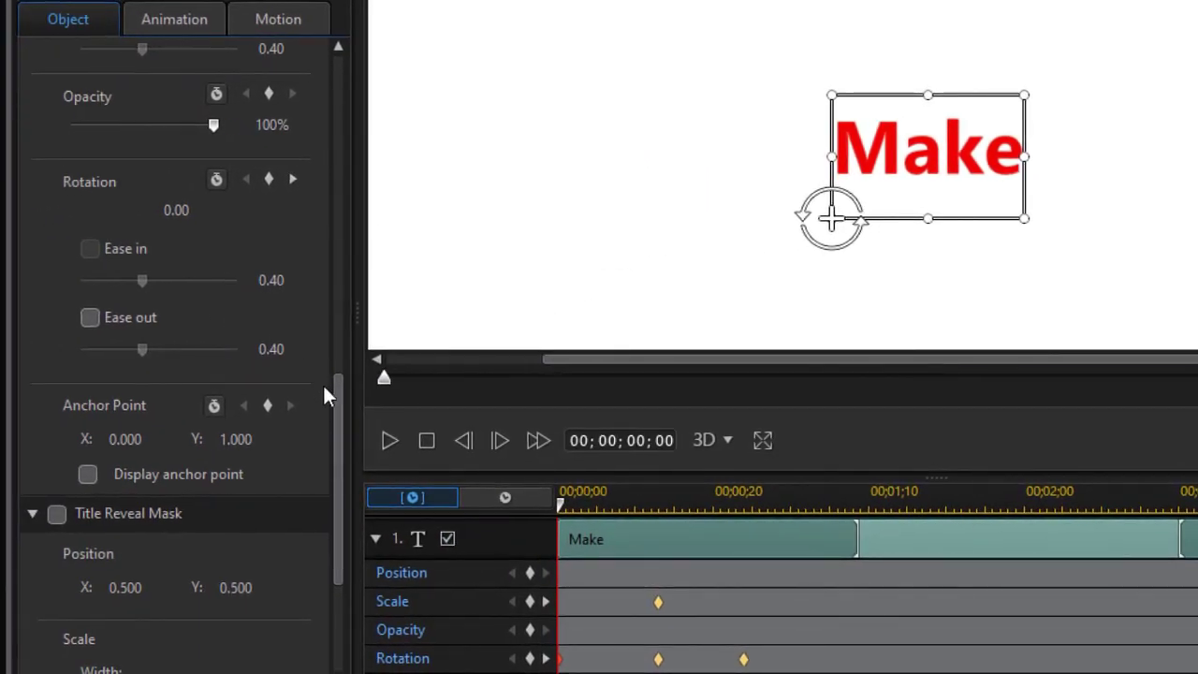
left_click_drag(341, 388, 335, 240)
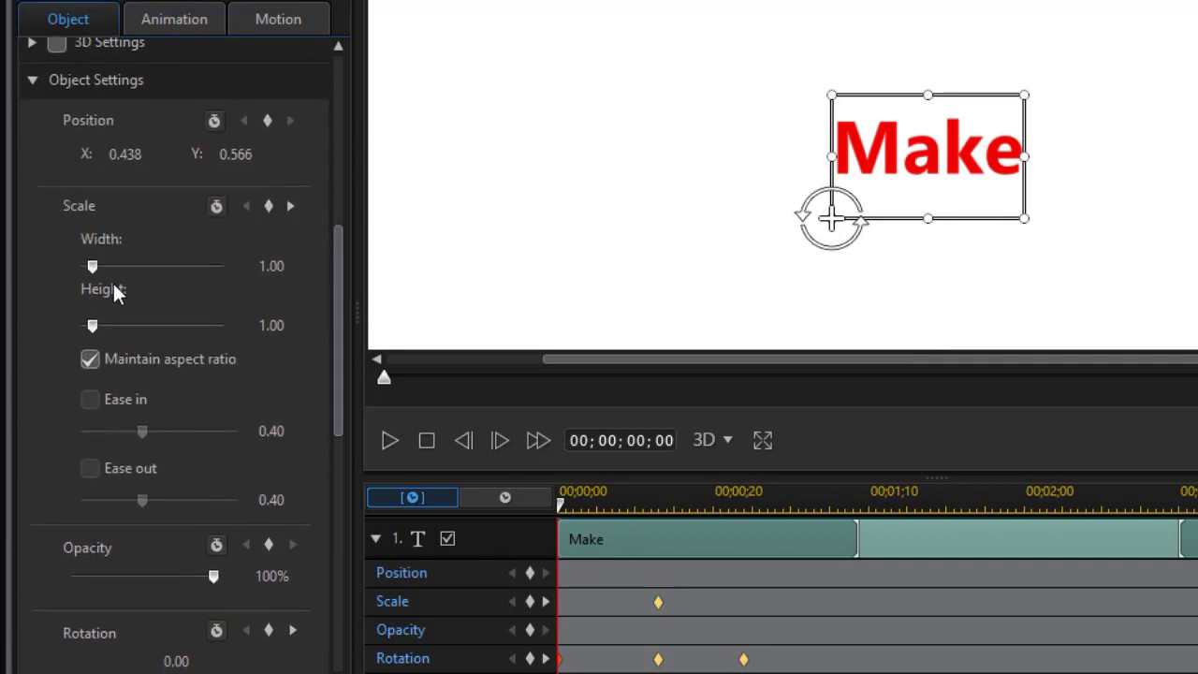
left_click_drag(93, 267, 56, 277)
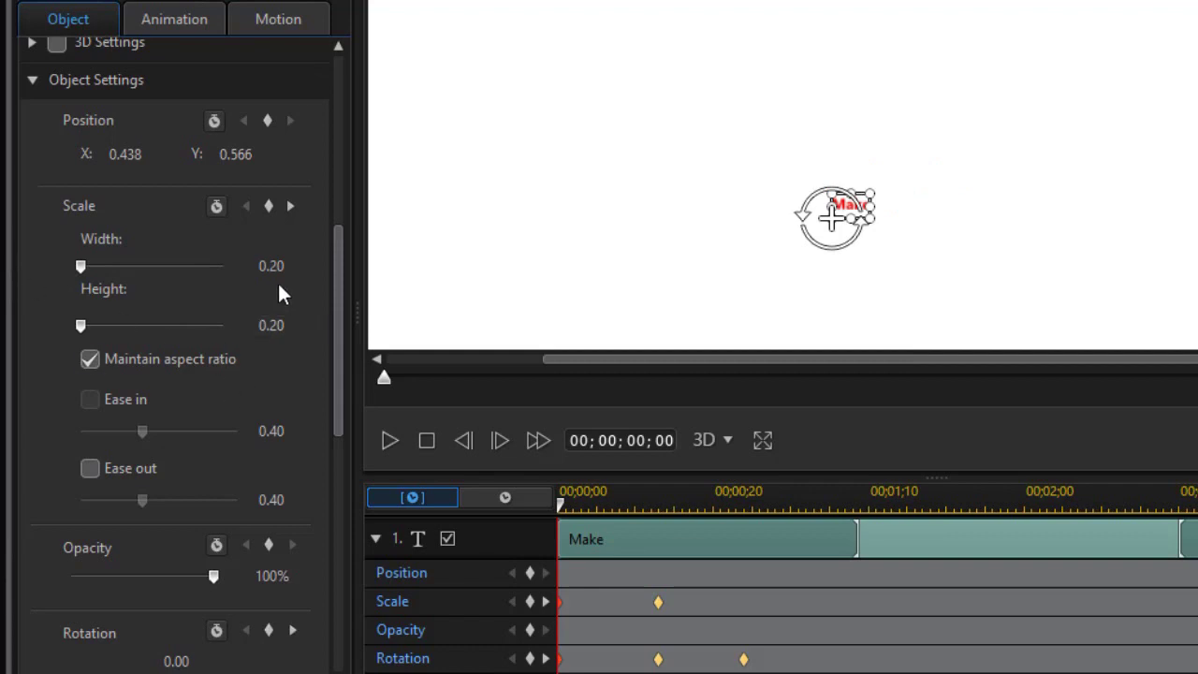
left_click(391, 441)
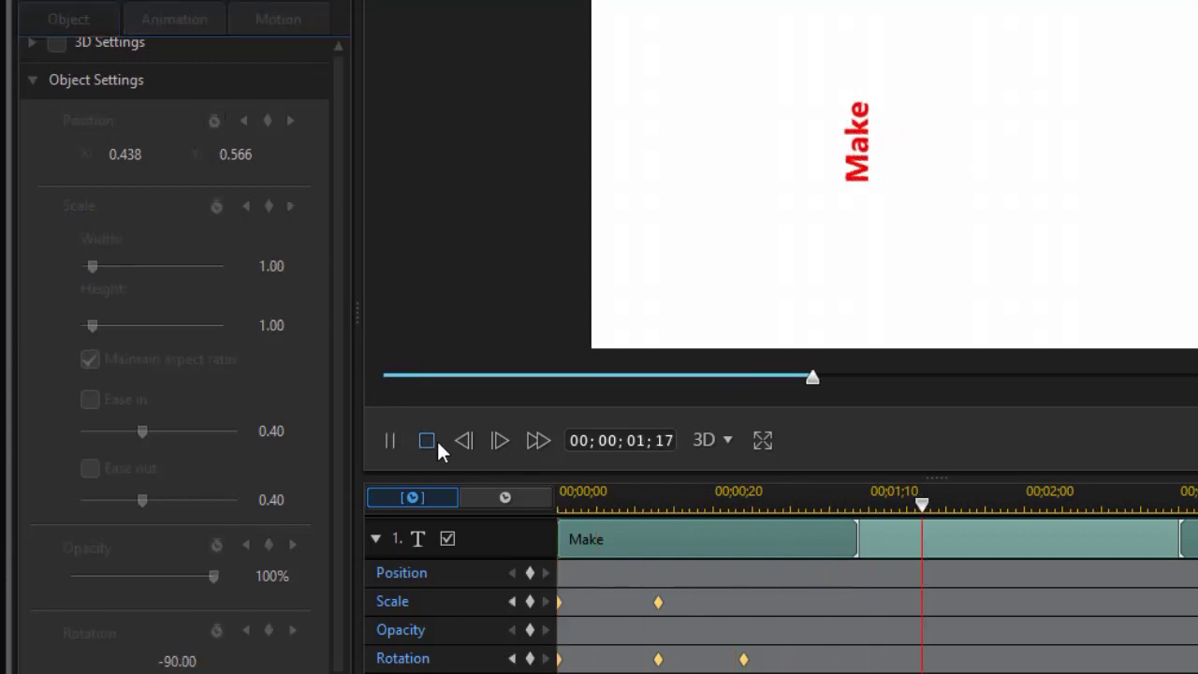
left_click(432, 438)
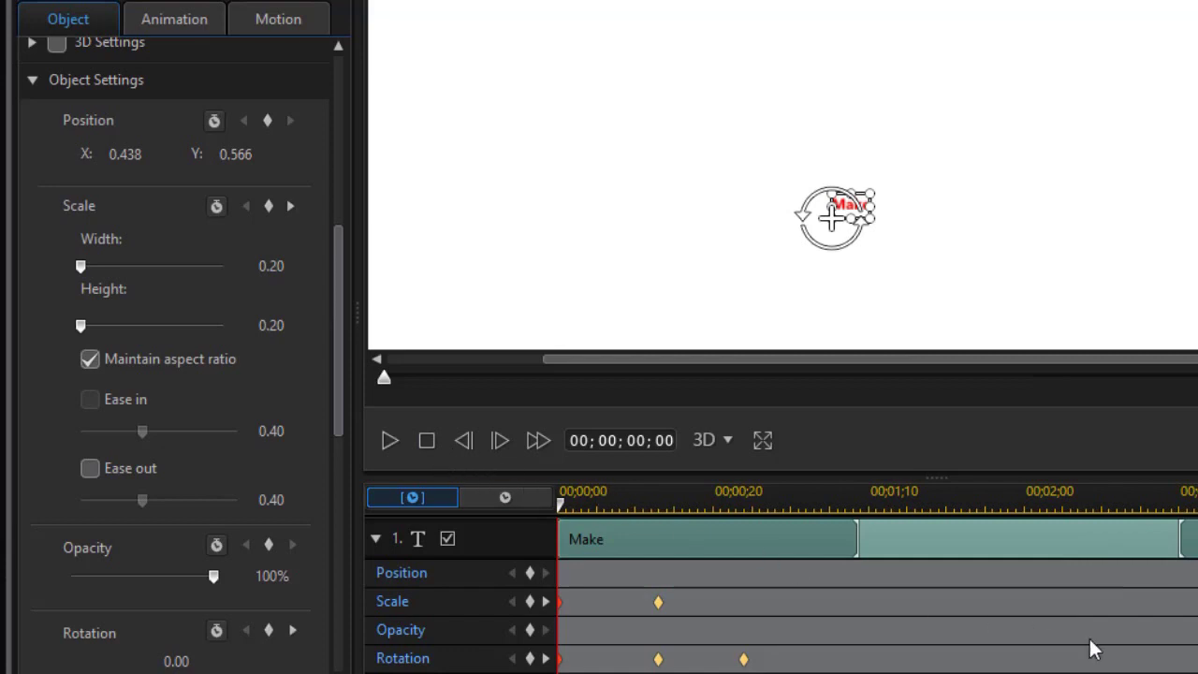
left_click(377, 537)
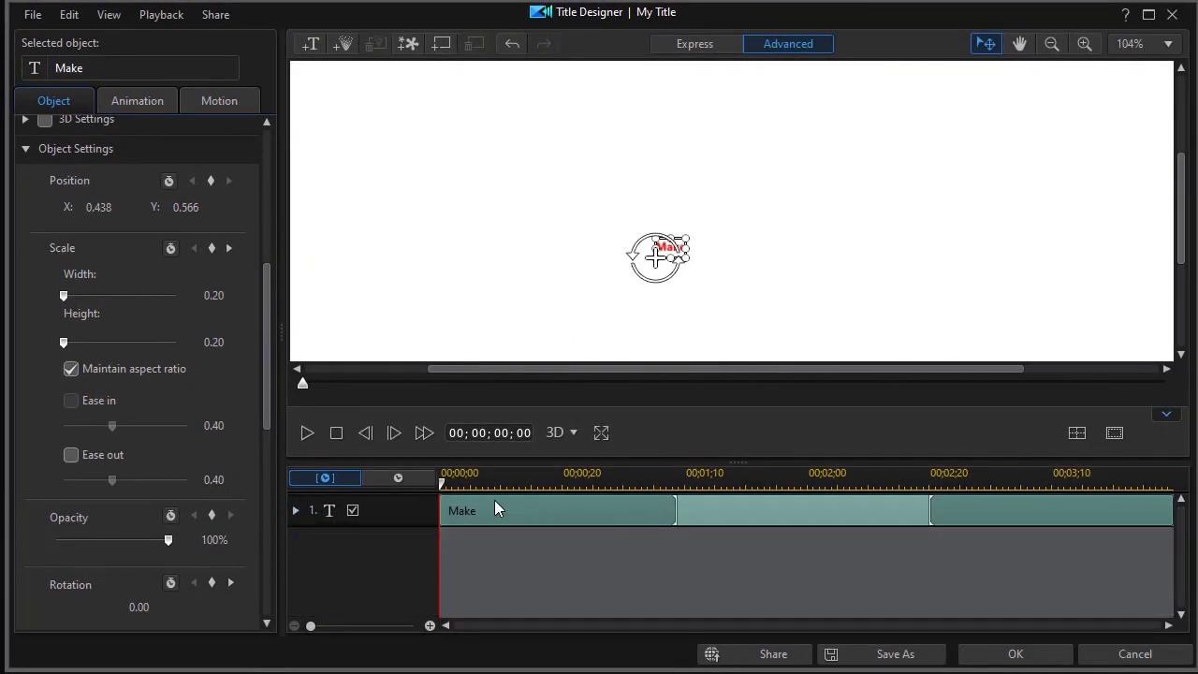
Step: Go to about 00;00;00;26, zoom the canvas out four levels, and add a new empty text box
left_click_drag(445, 485, 605, 475)
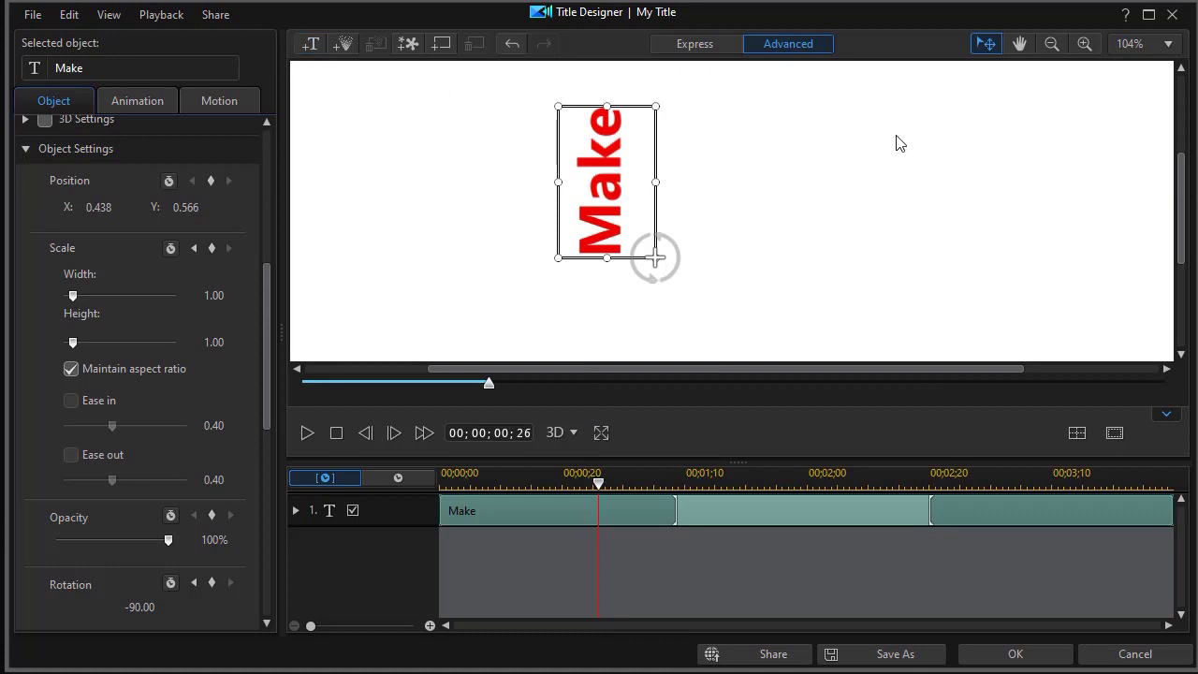
left_click(1052, 47)
left_click(1052, 47)
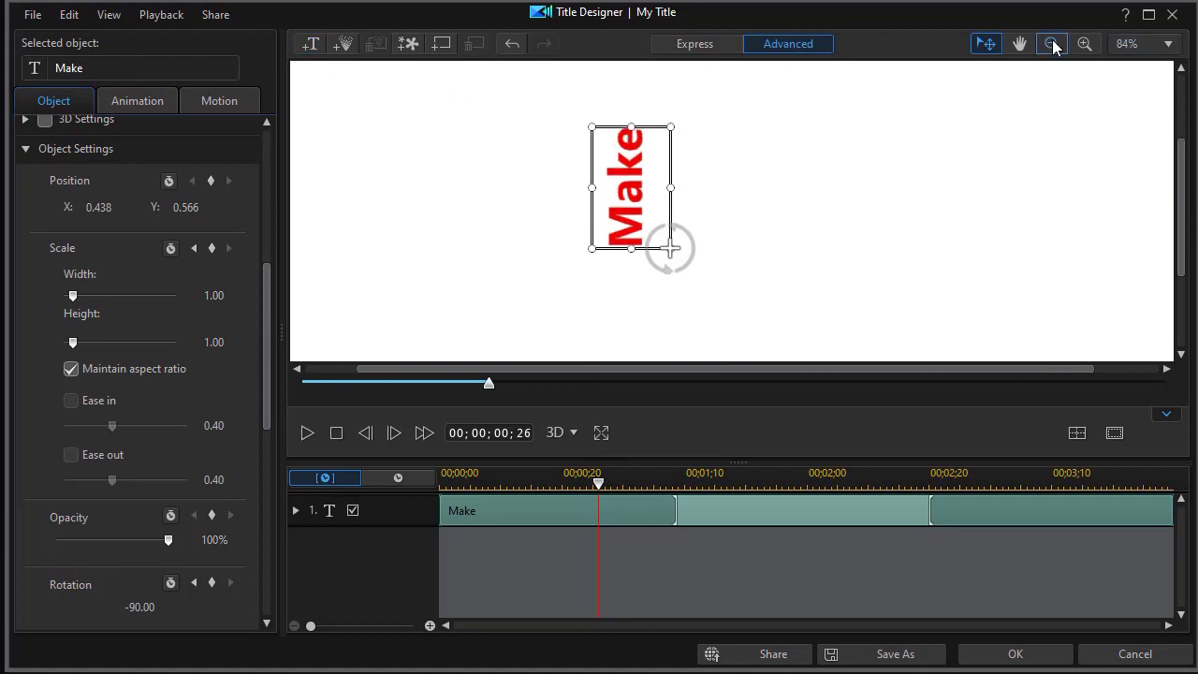
left_click(1053, 47)
left_click(1053, 46)
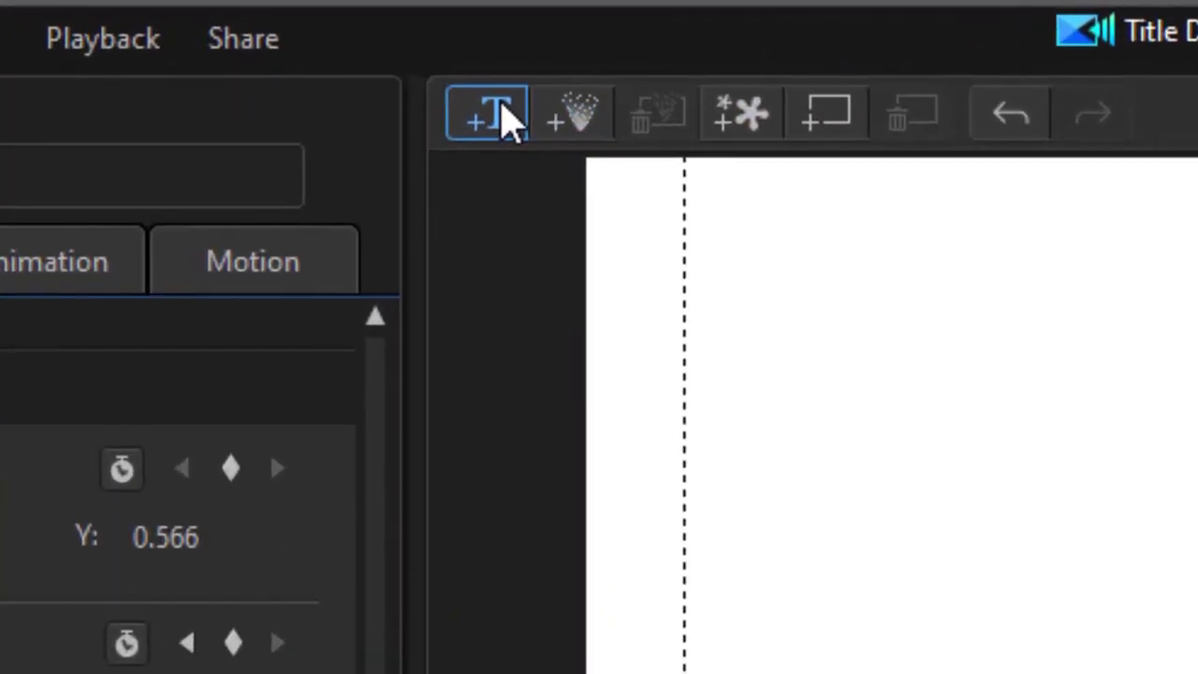
left_click(505, 120)
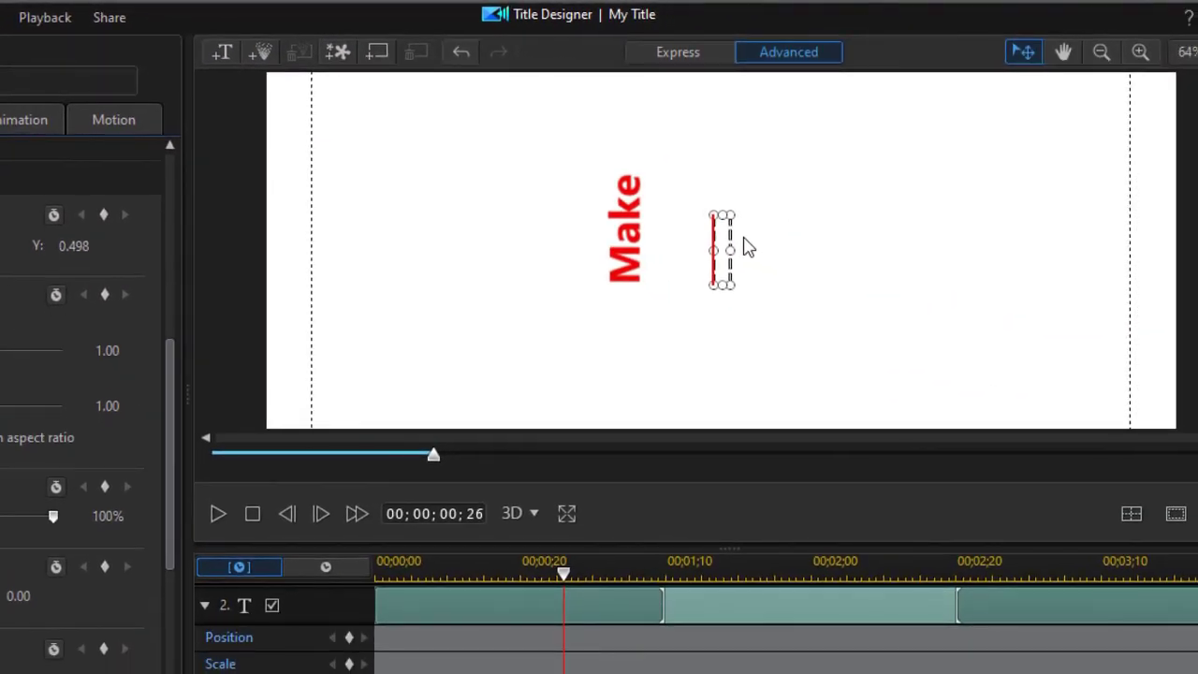
Step: Type 'Your Videos' into the new text box and colour it orange
type("Your Videos")
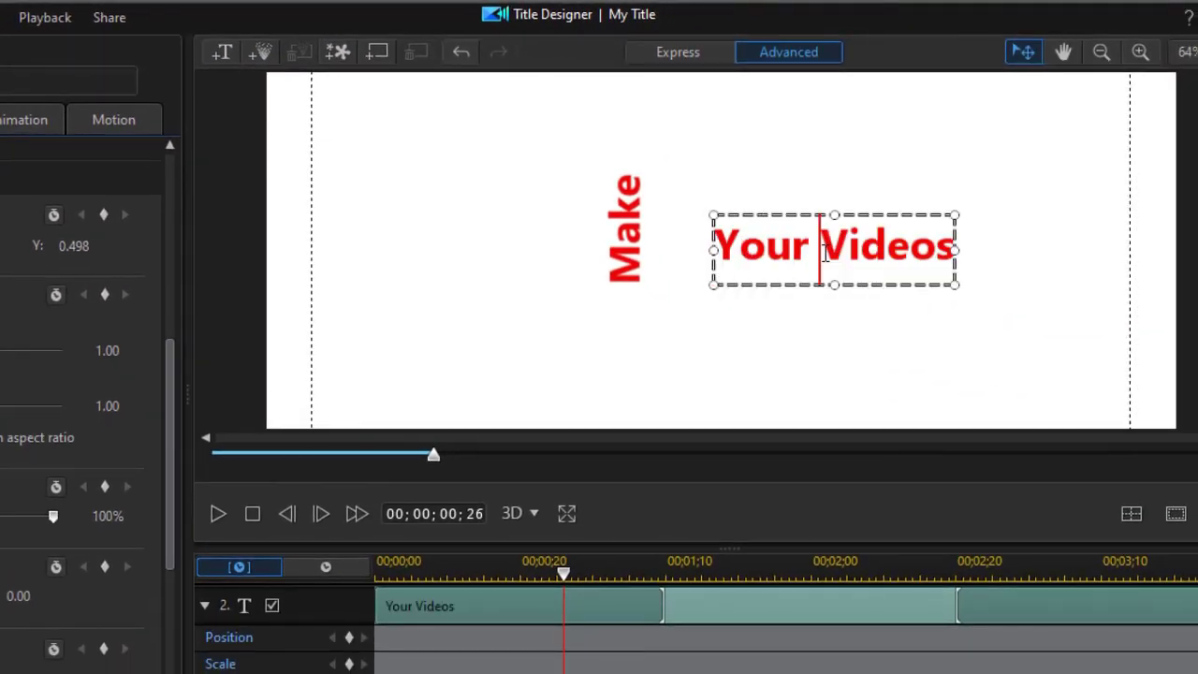
key("ctrl+a")
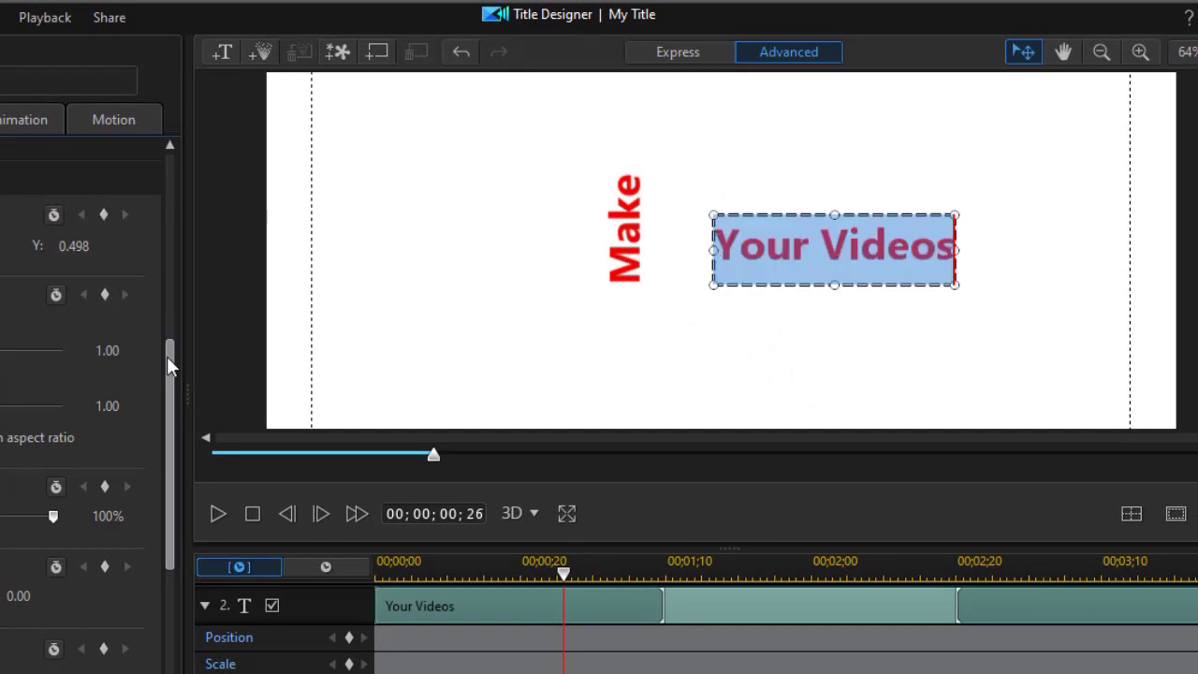
left_click_drag(170, 359, 161, 180)
left_click(103, 236)
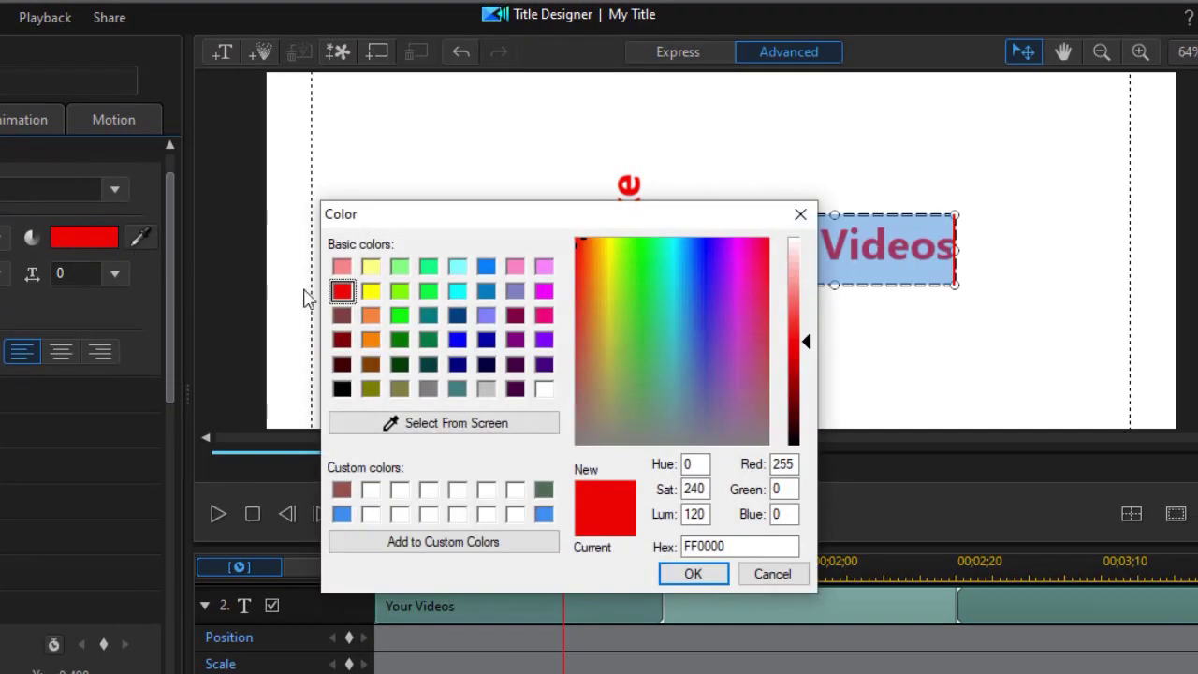
left_click(371, 341)
left_click(692, 574)
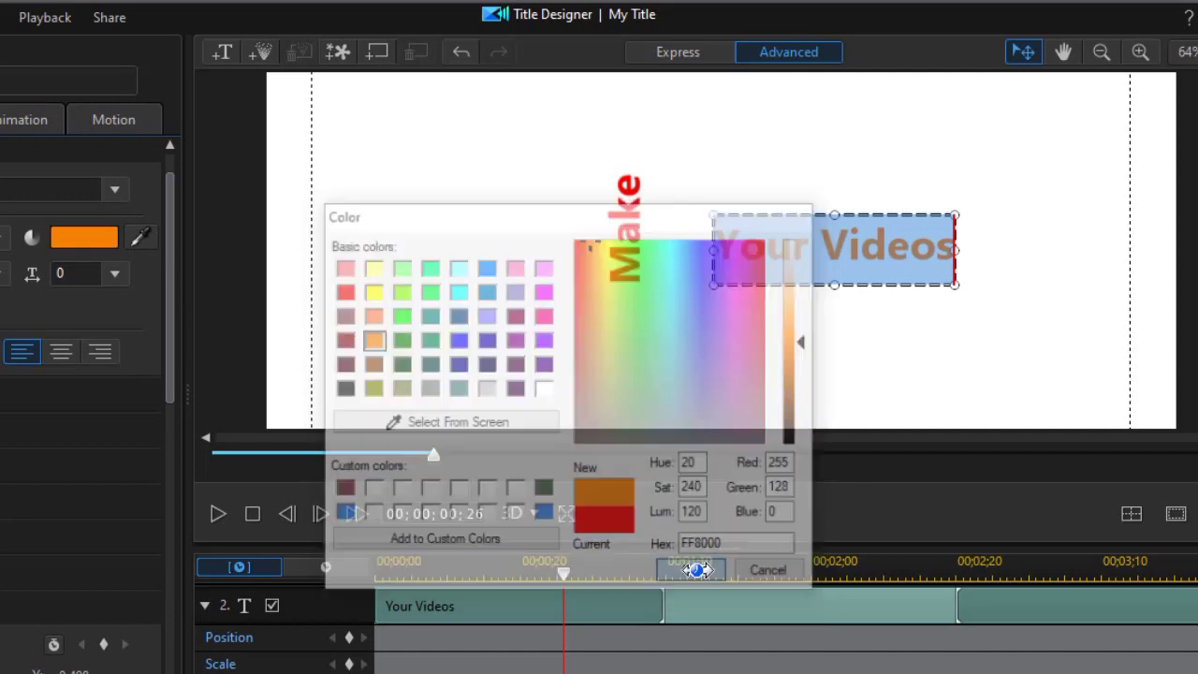
left_click(768, 234)
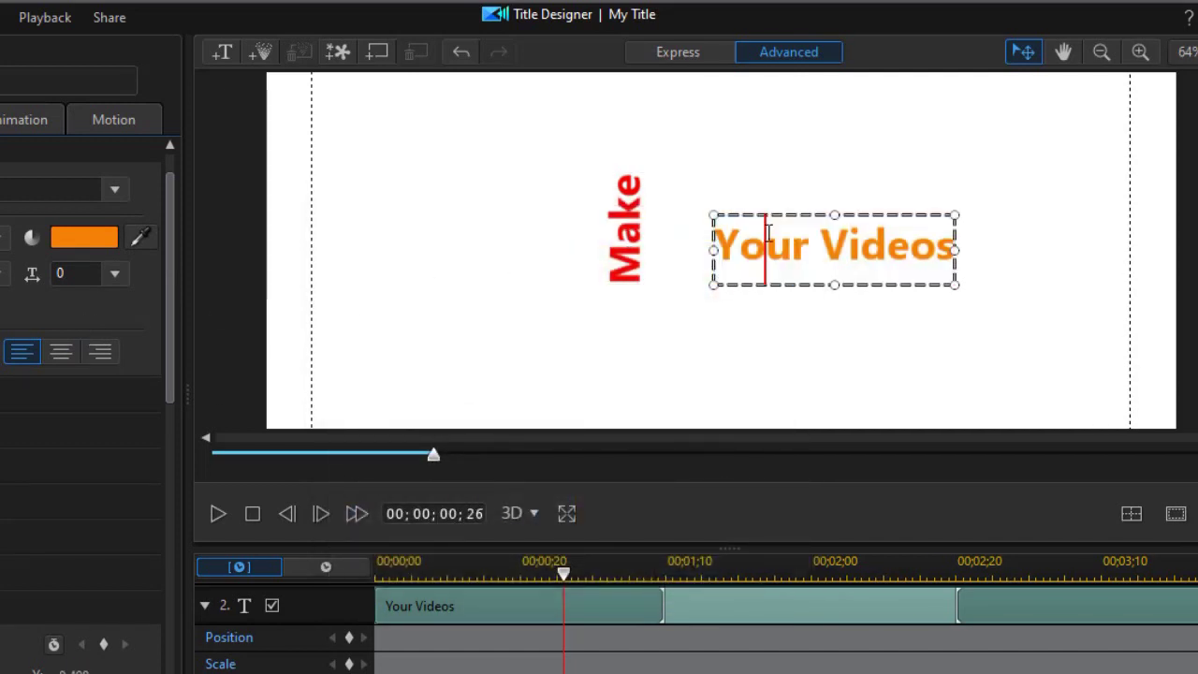
Step: Enlarge the Your Videos text and move it up beside the vertical Make
key("ctrl+a")
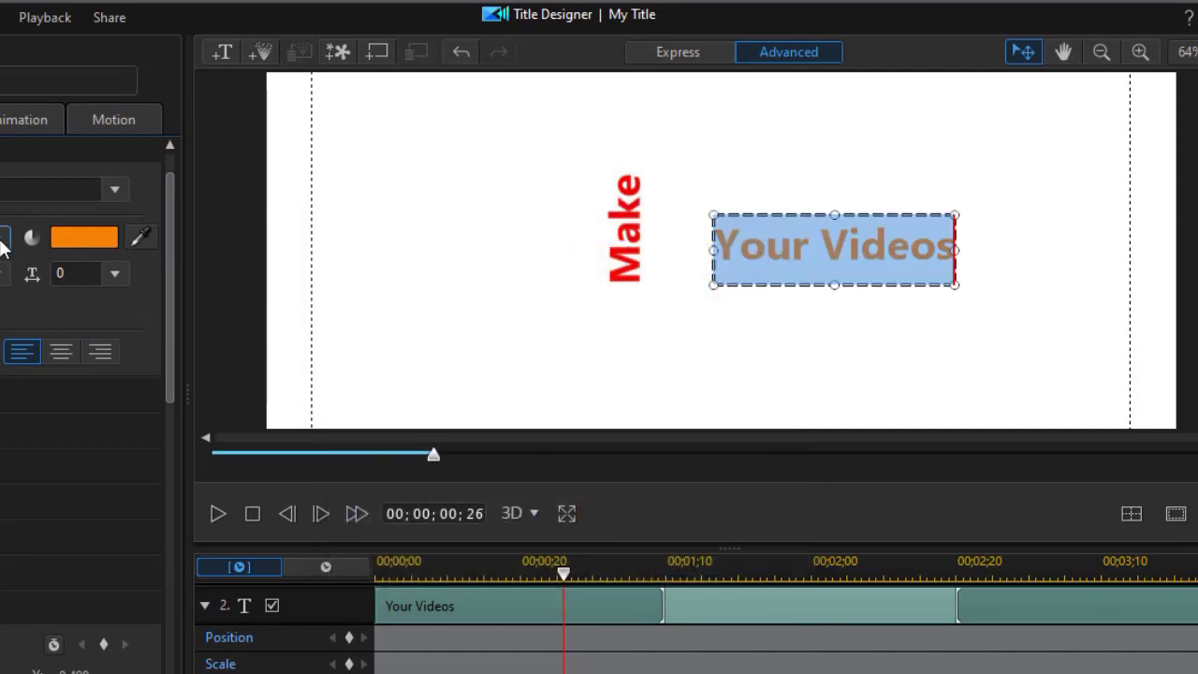
scroll(2, 249, "up", 5)
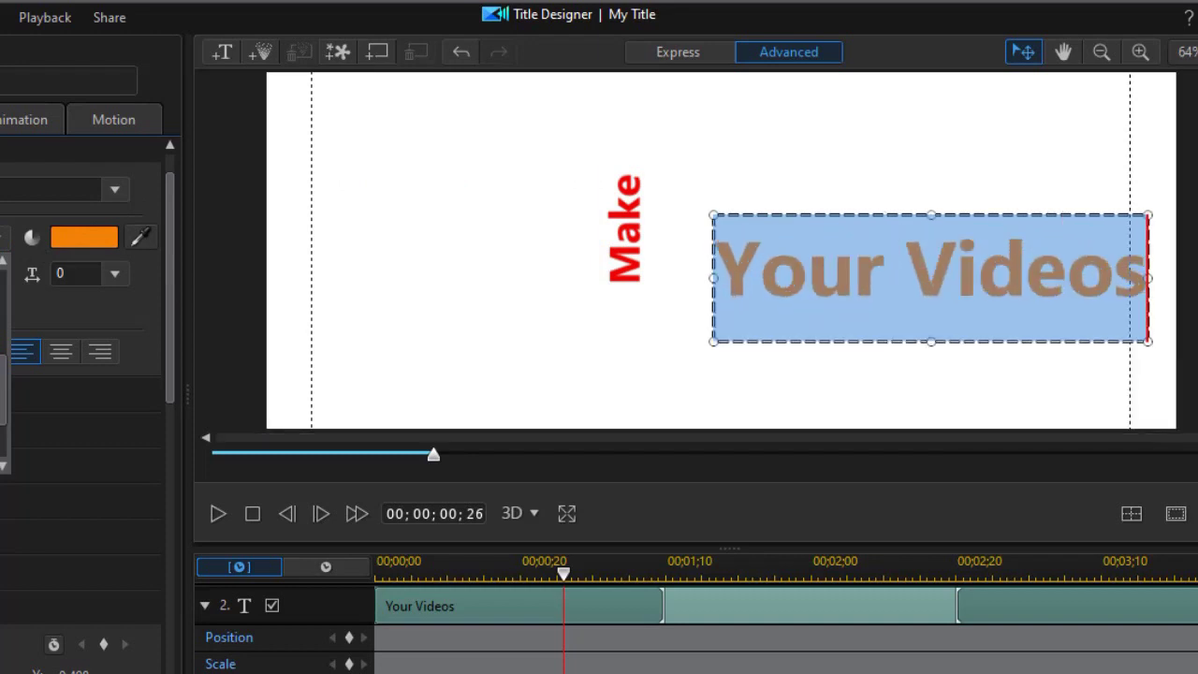
key("Return")
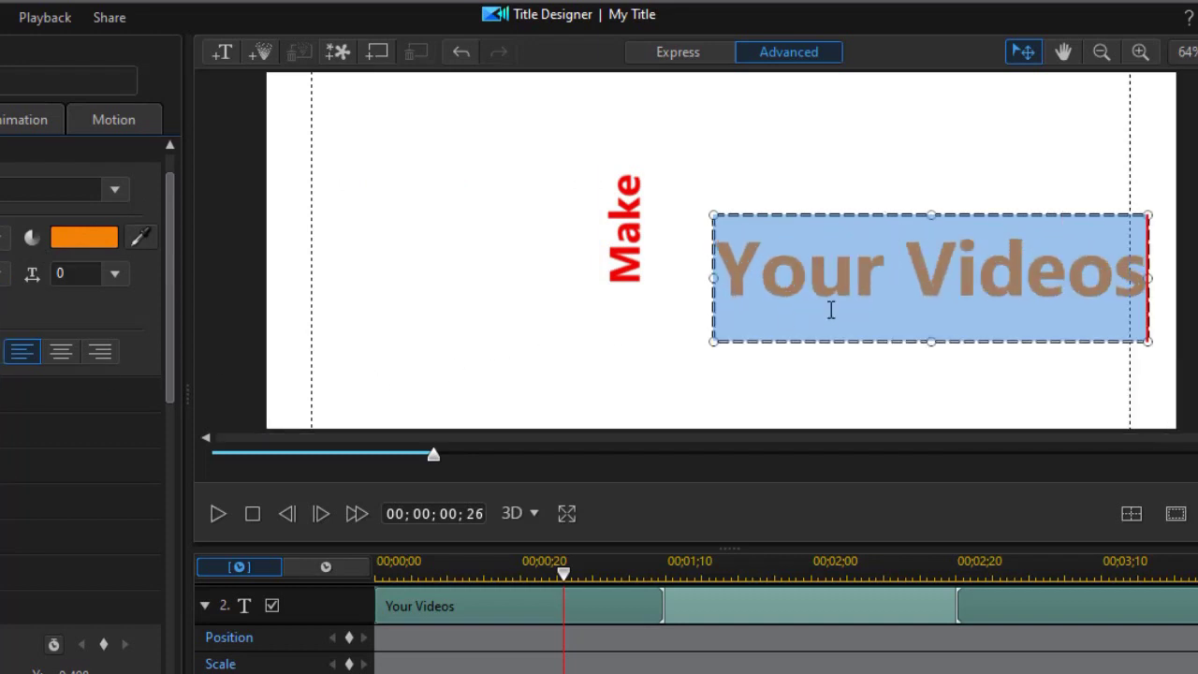
left_click_drag(829, 212, 774, 186)
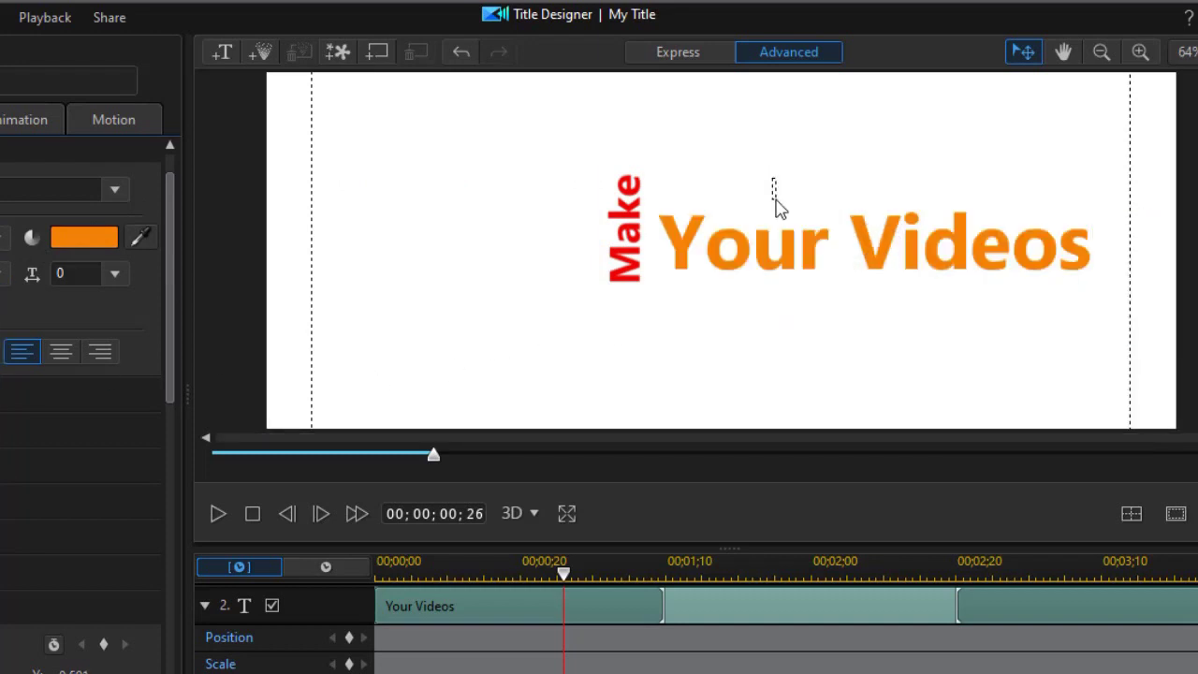
left_click(773, 194)
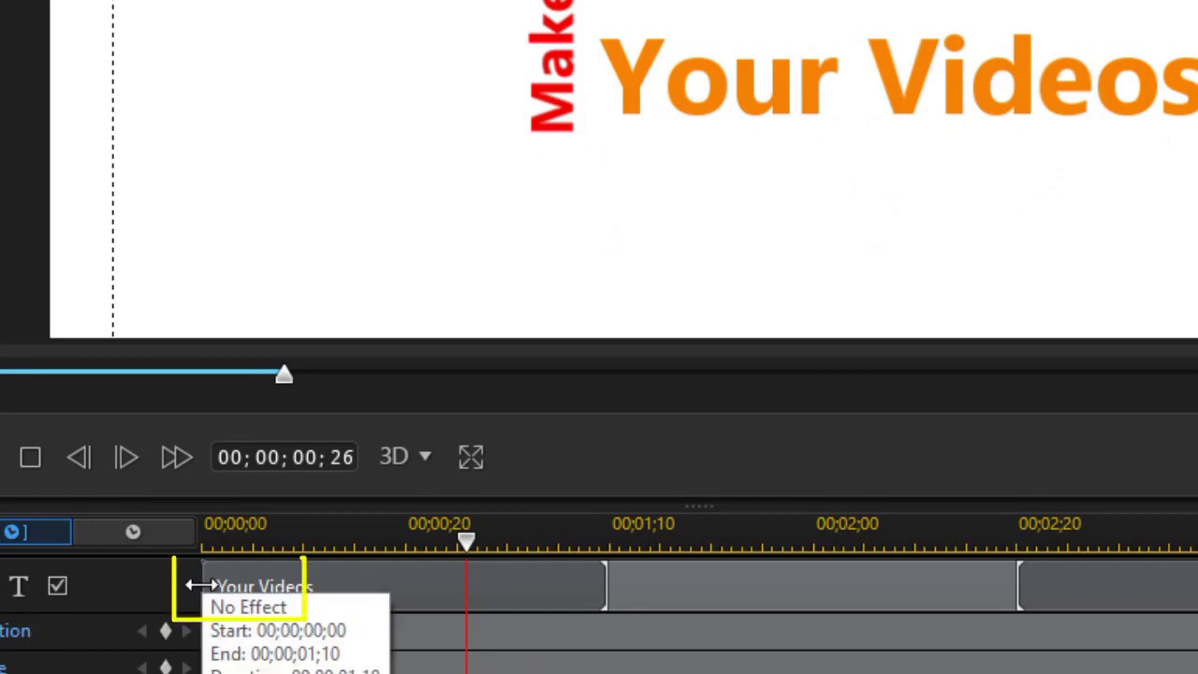
Step: Delay Your Videos to start at 00;00;00;25 with Position keyframes there and at 00;00;01;21
left_click_drag(198, 585, 457, 600)
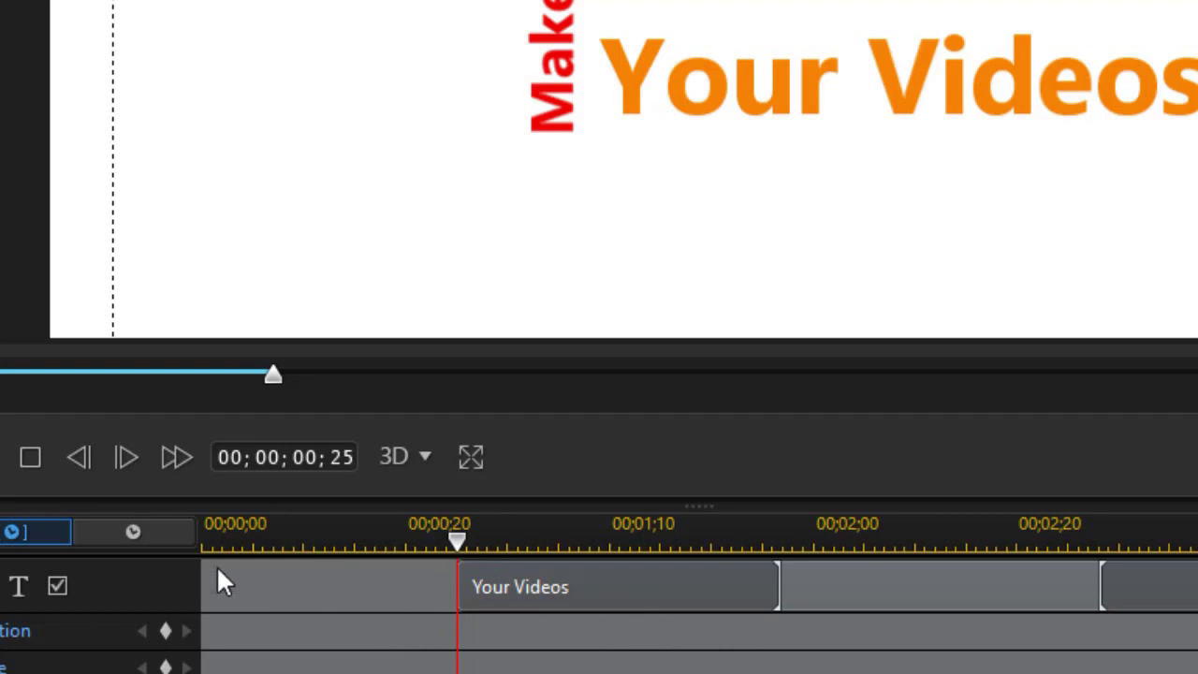
left_click(166, 630)
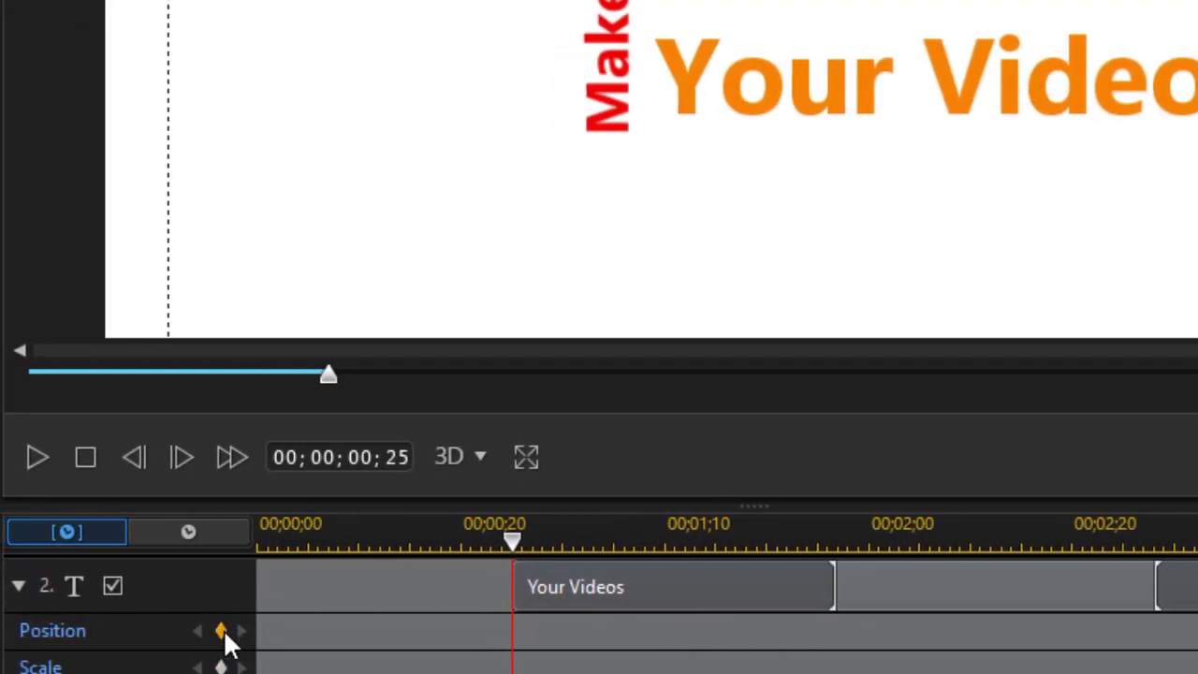
left_click(226, 632)
left_click_drag(512, 543, 792, 575)
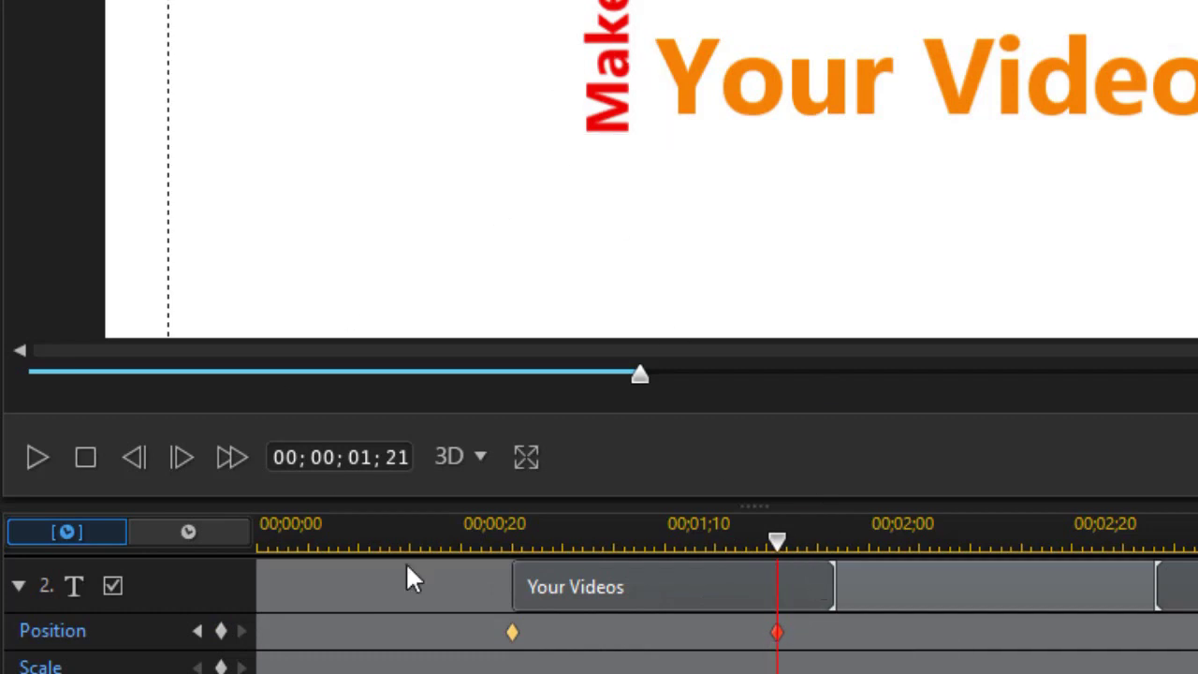
Step: At the first Position keyframe, nudge Your Videos far left to the canvas edge, then rewind
left_click(197, 631)
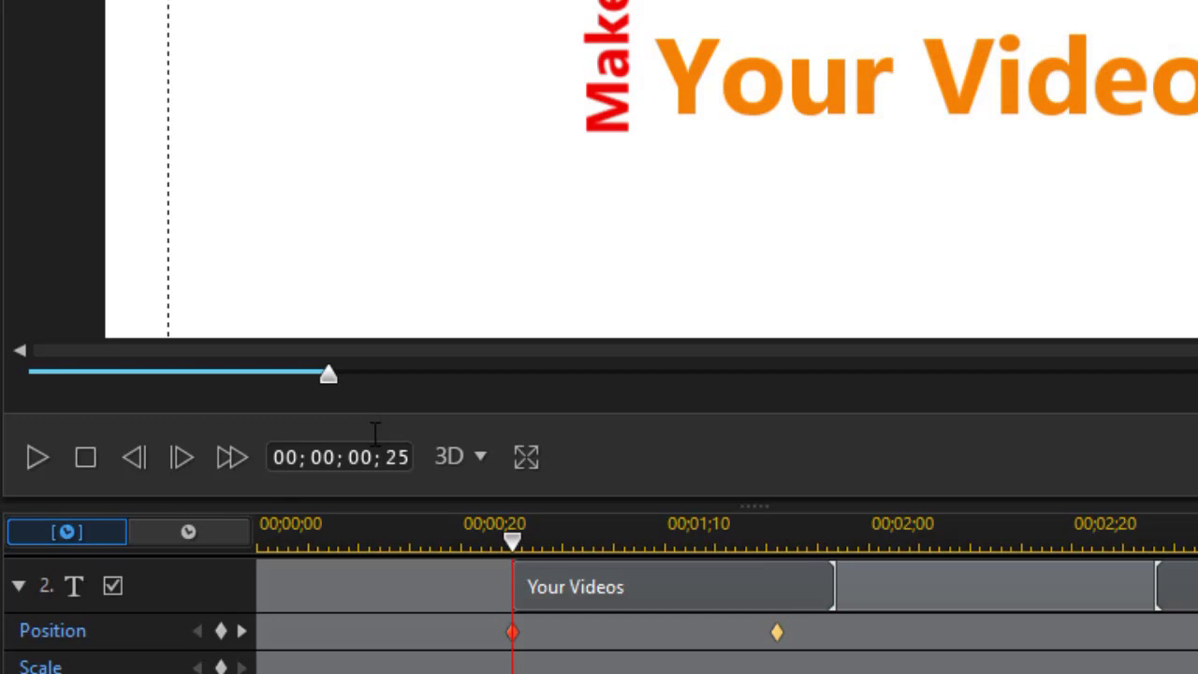
left_click(818, 67)
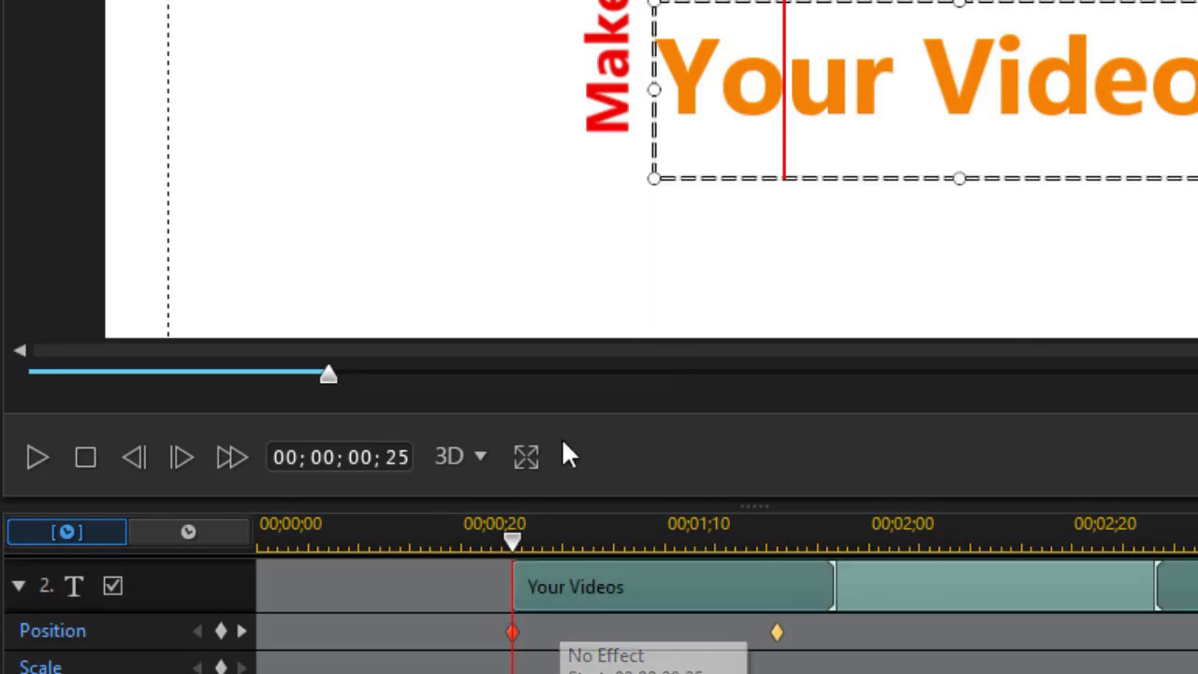
key("Left")
key("Escape")
key("Left")
key("Left")
key("Left")
key("Left")
key("Left")
key("Left")
key("Left")
key("Left")
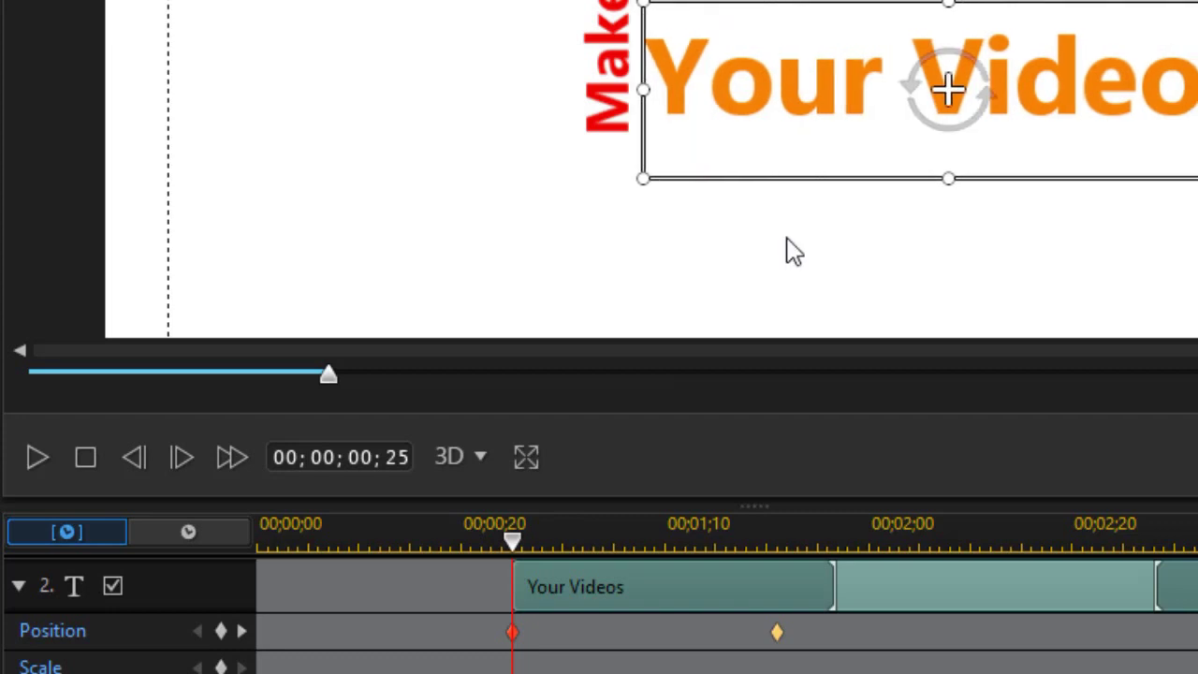
key("Left")
key("Left")
key("Left")
key("Left")
key("Left")
key("Left")
key("Left")
key("Left")
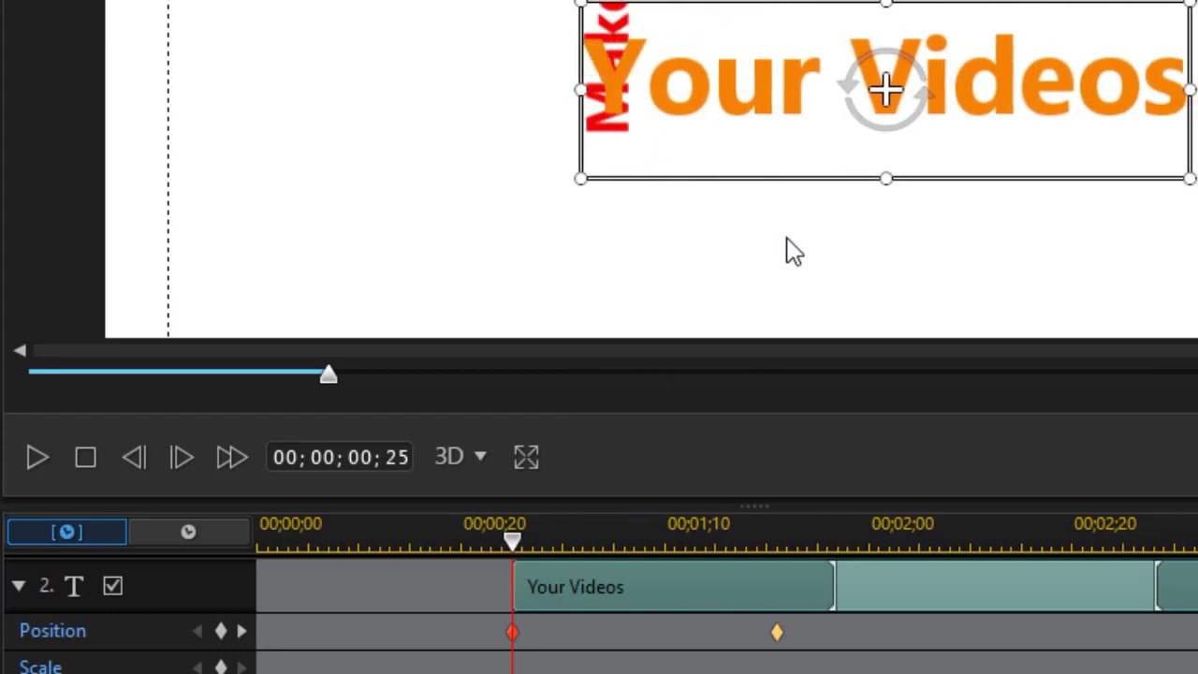
key("Left")
key("Left")
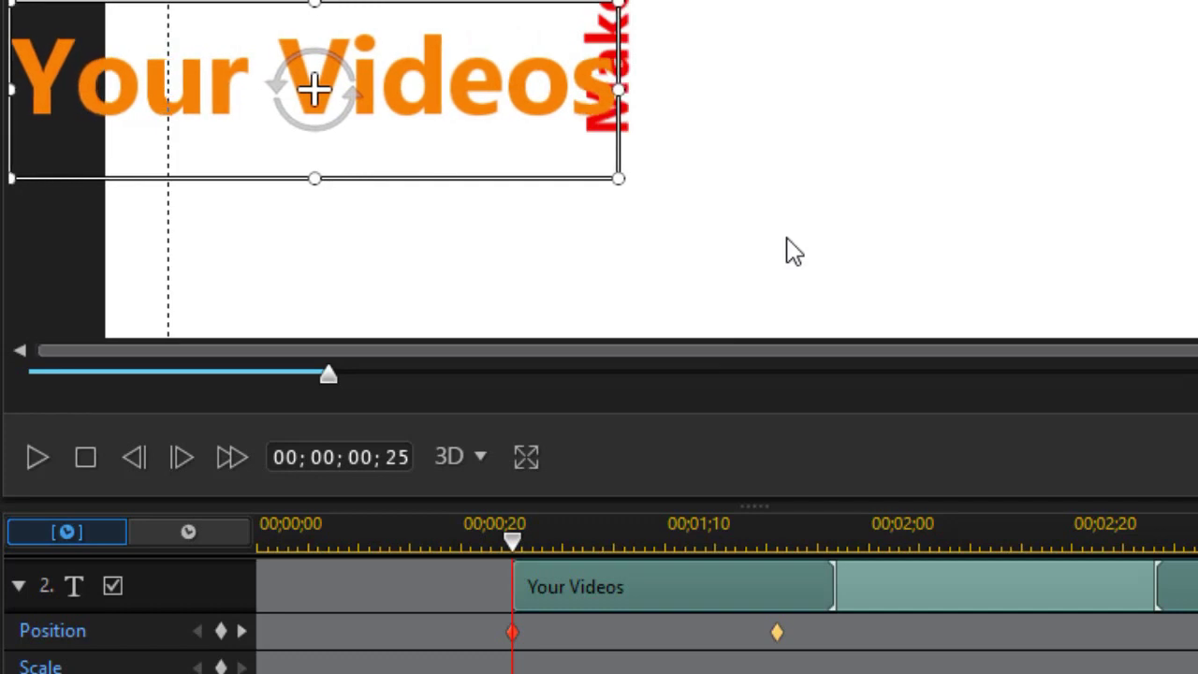
left_click_drag(515, 548, 23, 582)
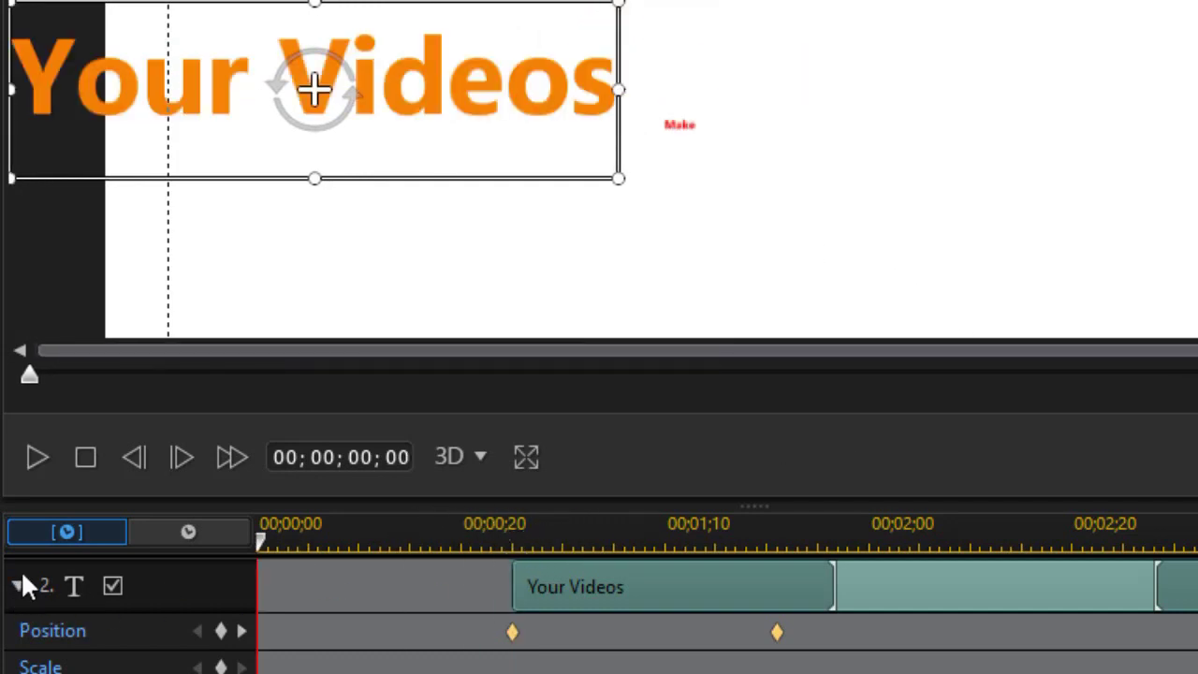
Step: Preview the title animation, park the playhead at 01;08, and zoom the canvas out
left_click(37, 453)
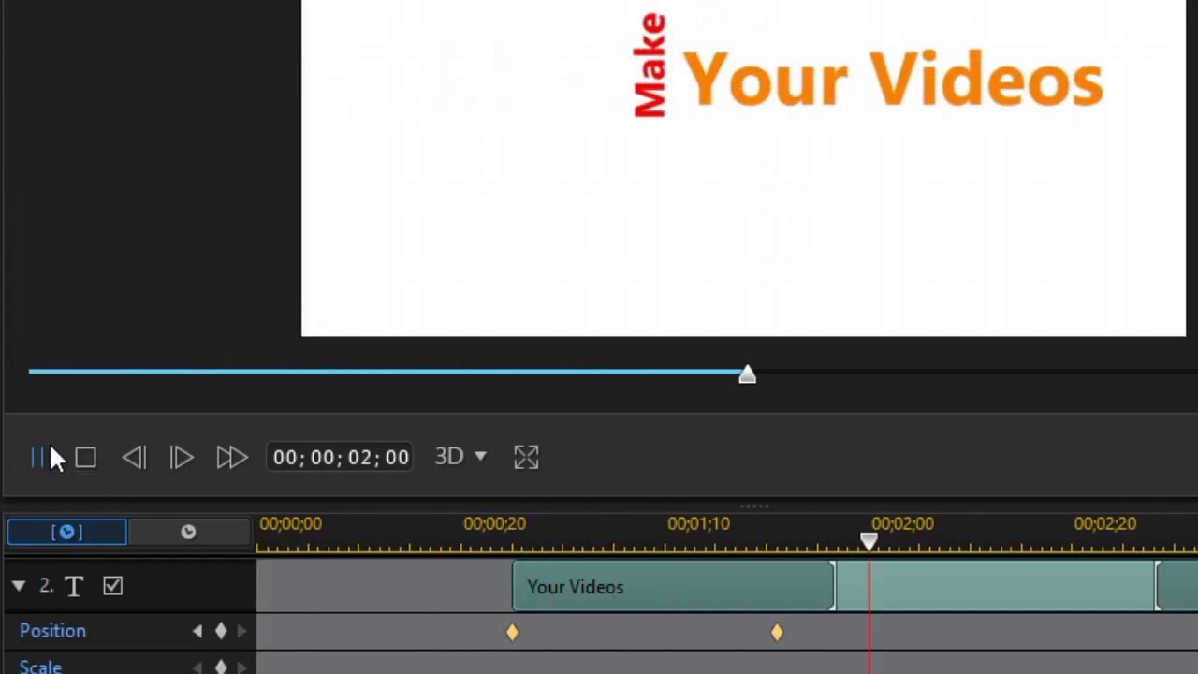
left_click(91, 449)
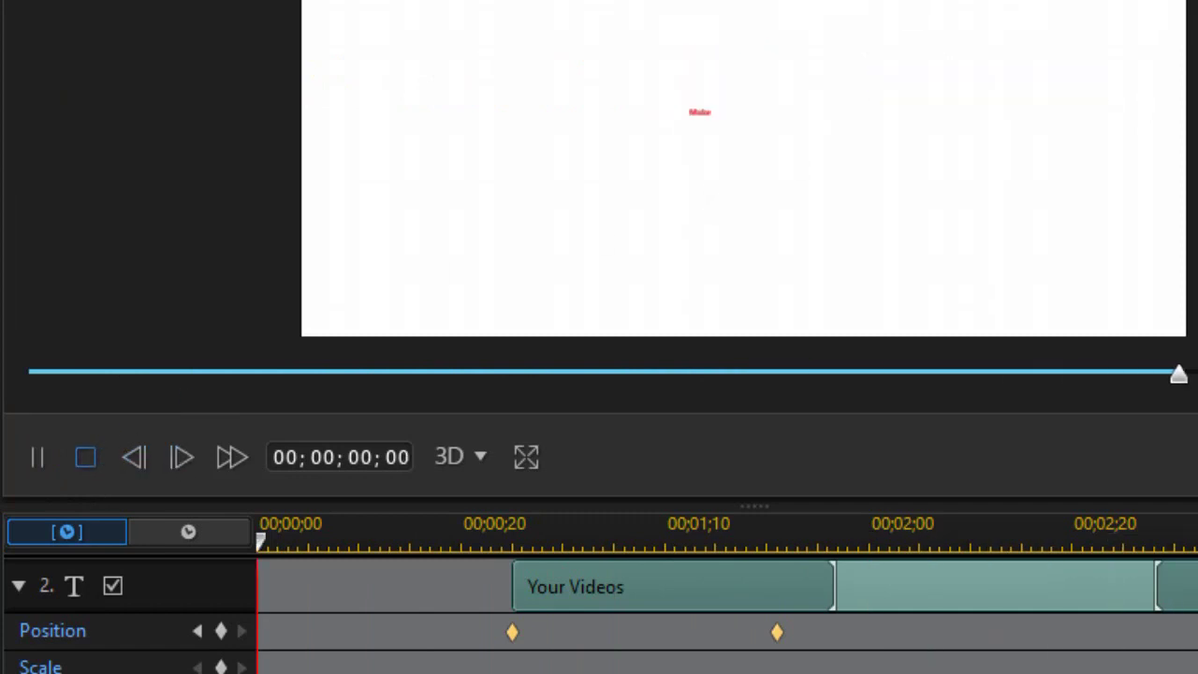
left_click_drag(772, 526, 644, 522)
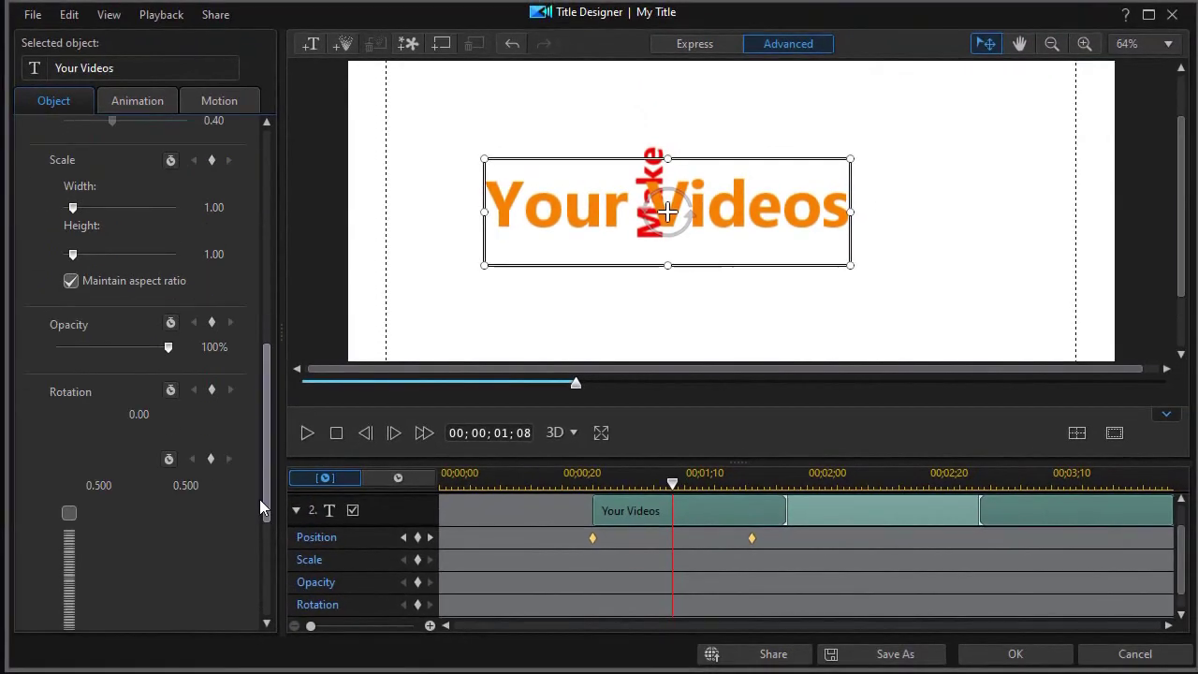
left_click_drag(259, 499, 267, 602)
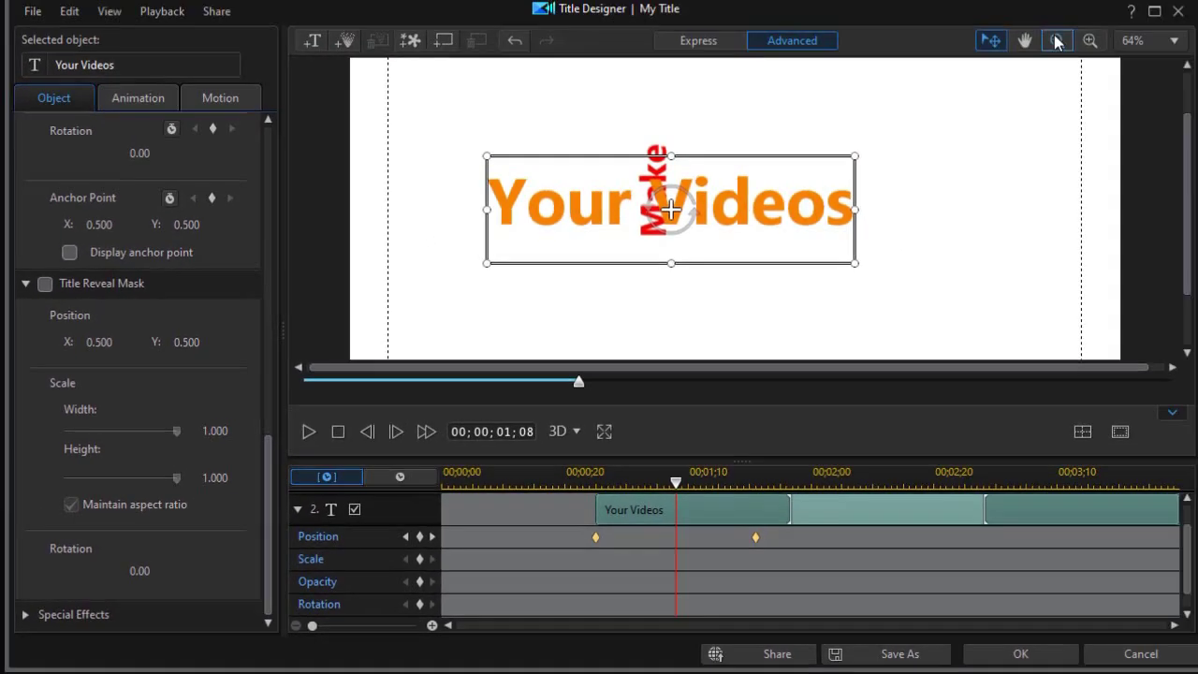
left_click(1051, 45)
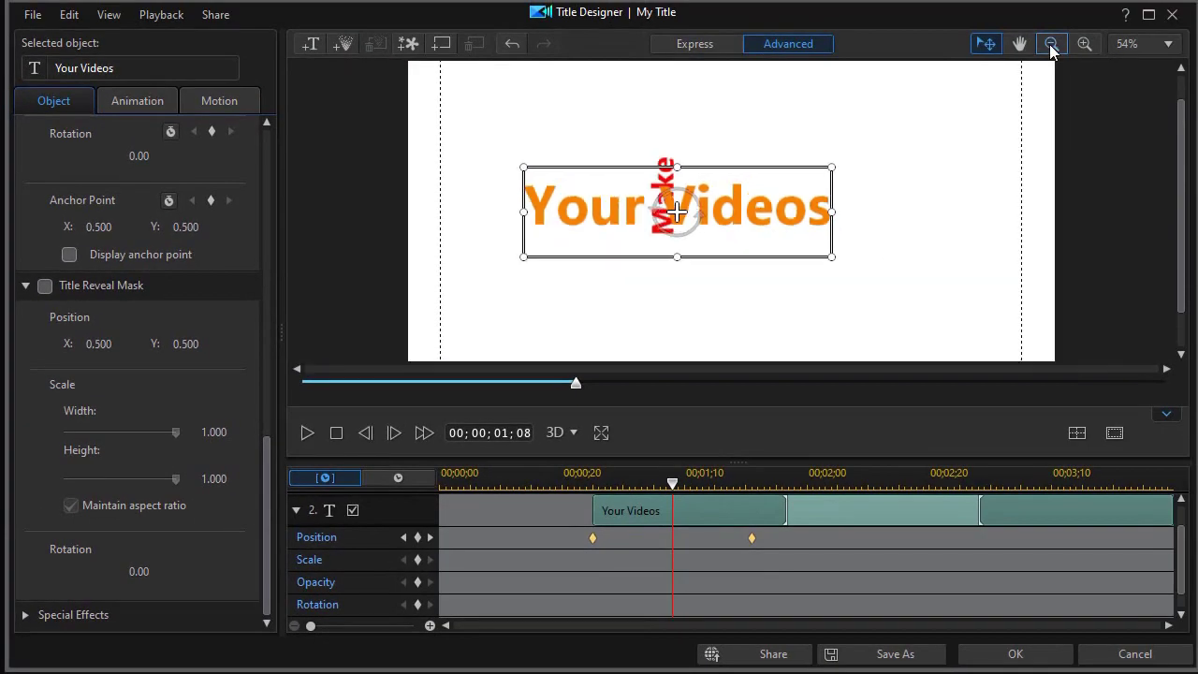
left_click(1051, 45)
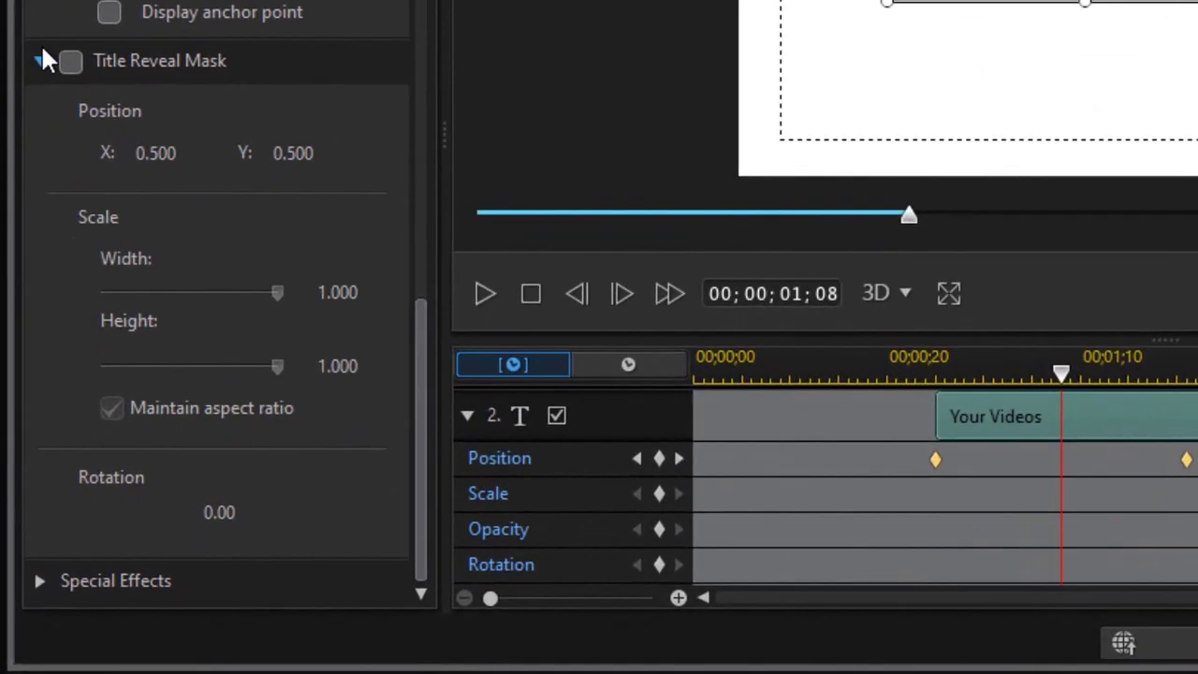
Step: Enable a Title Reveal Mask sized 0.632 by 0.309 at position 0.734, 0.503
left_click(70, 64)
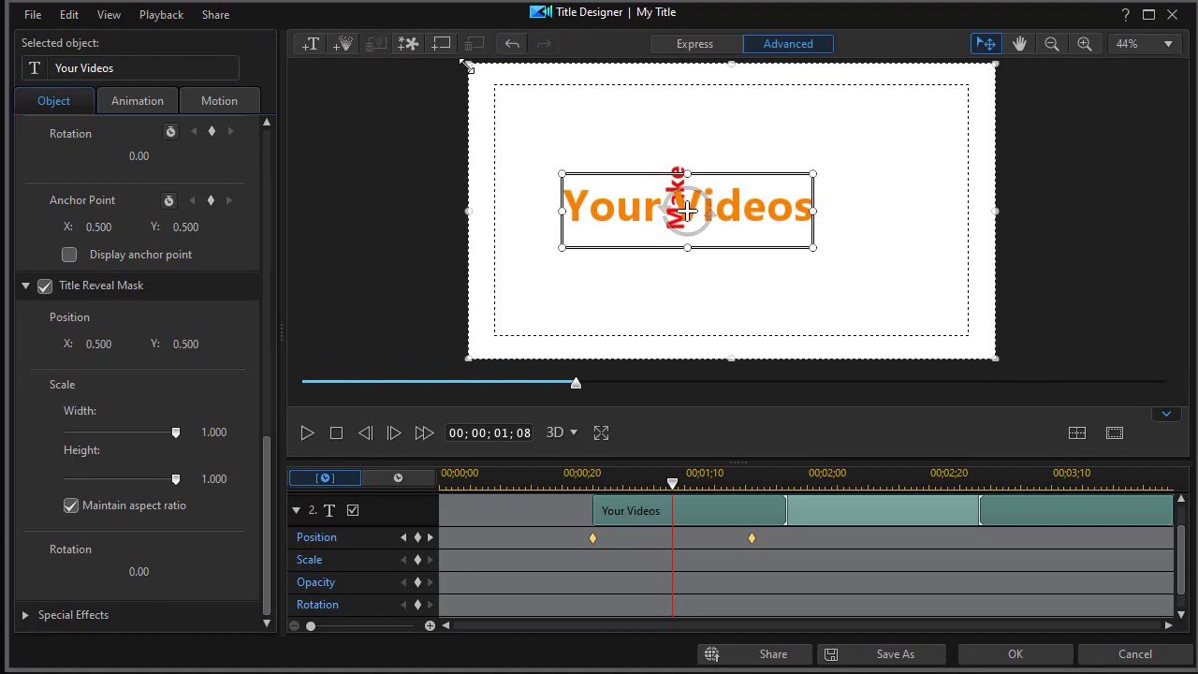
mouse_move(469, 65)
left_mouse_down()
mouse_move(580, 144)
mouse_move(662, 168)
left_mouse_up()
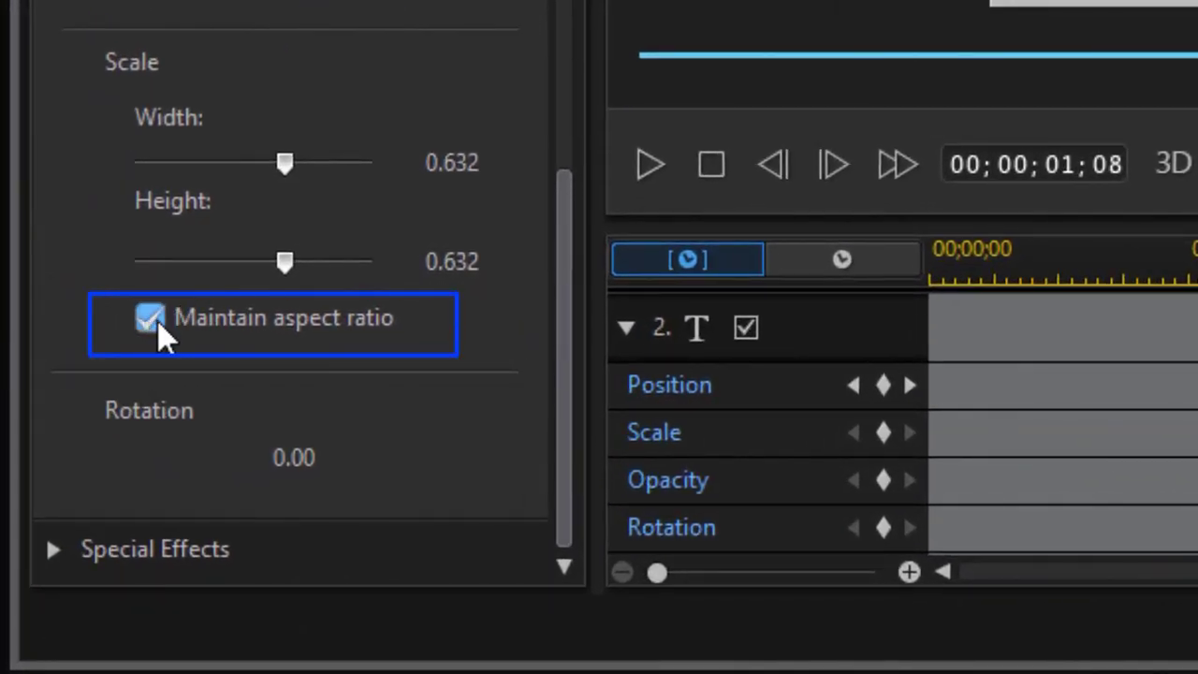
left_click(161, 319)
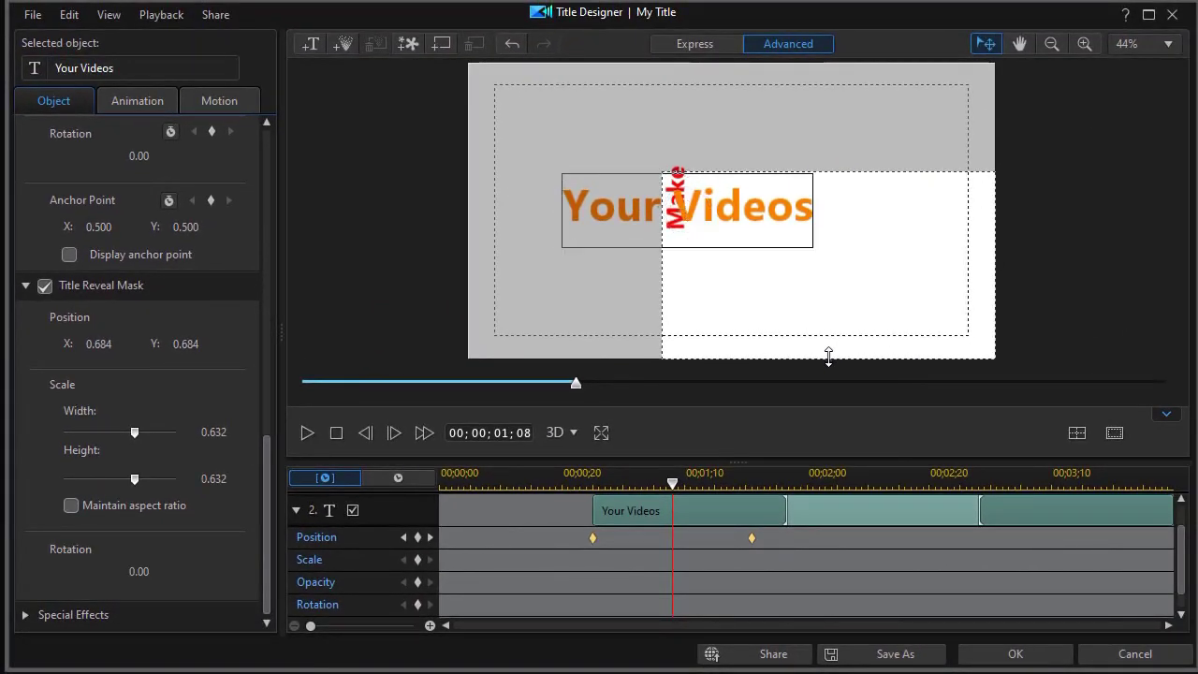
left_click_drag(830, 363, 810, 262)
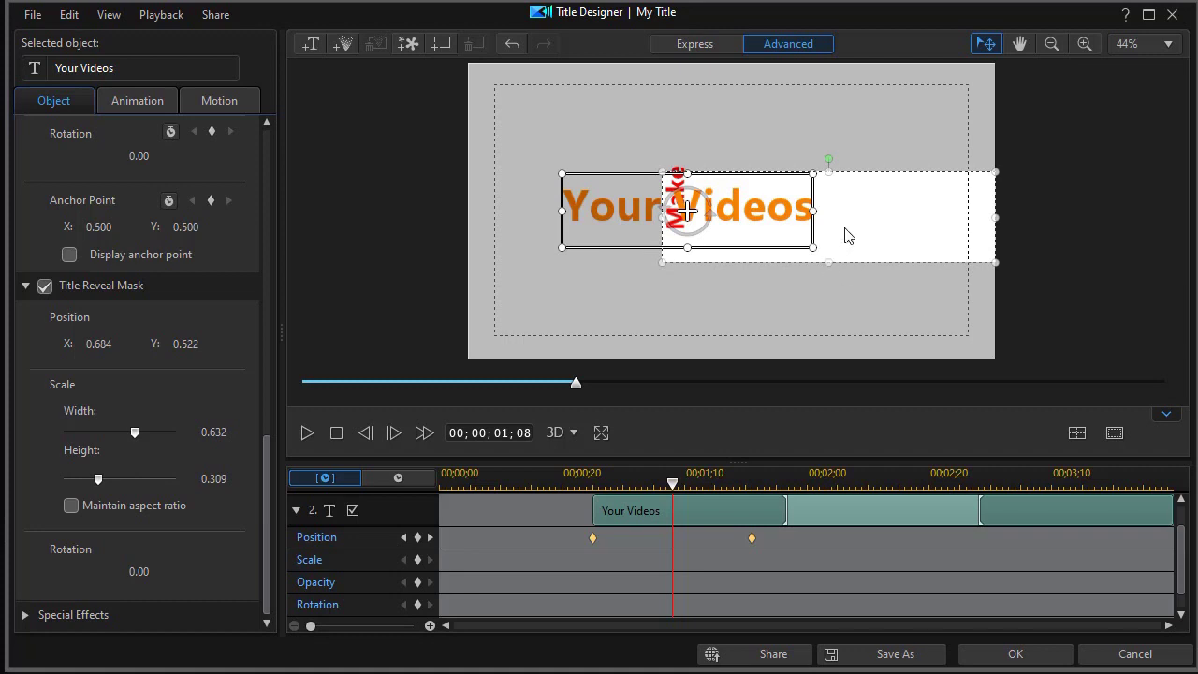
left_click_drag(847, 200, 866, 166)
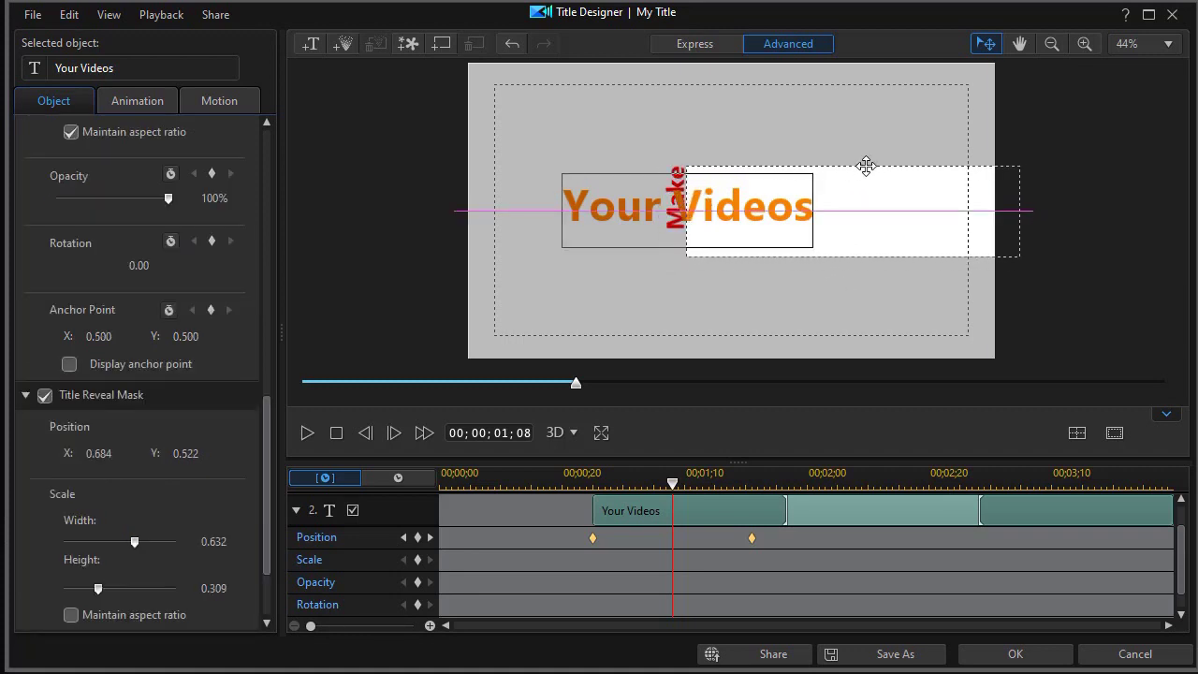
left_click_drag(869, 167, 867, 169)
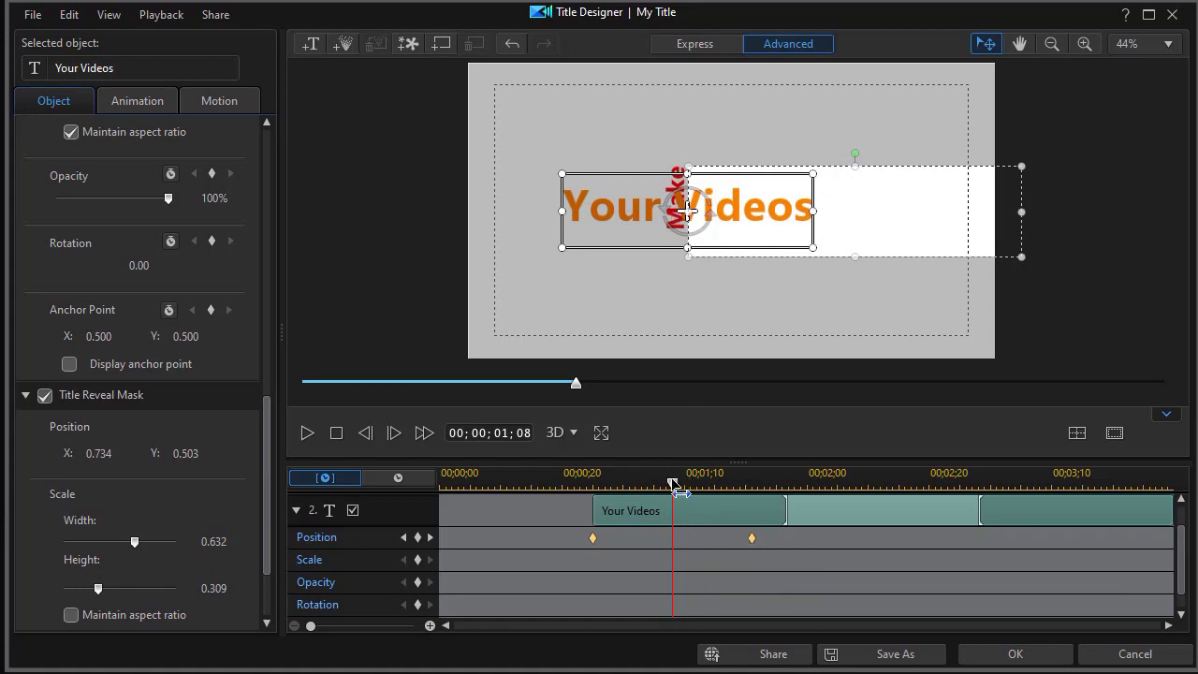
left_click_drag(672, 483, 235, 508)
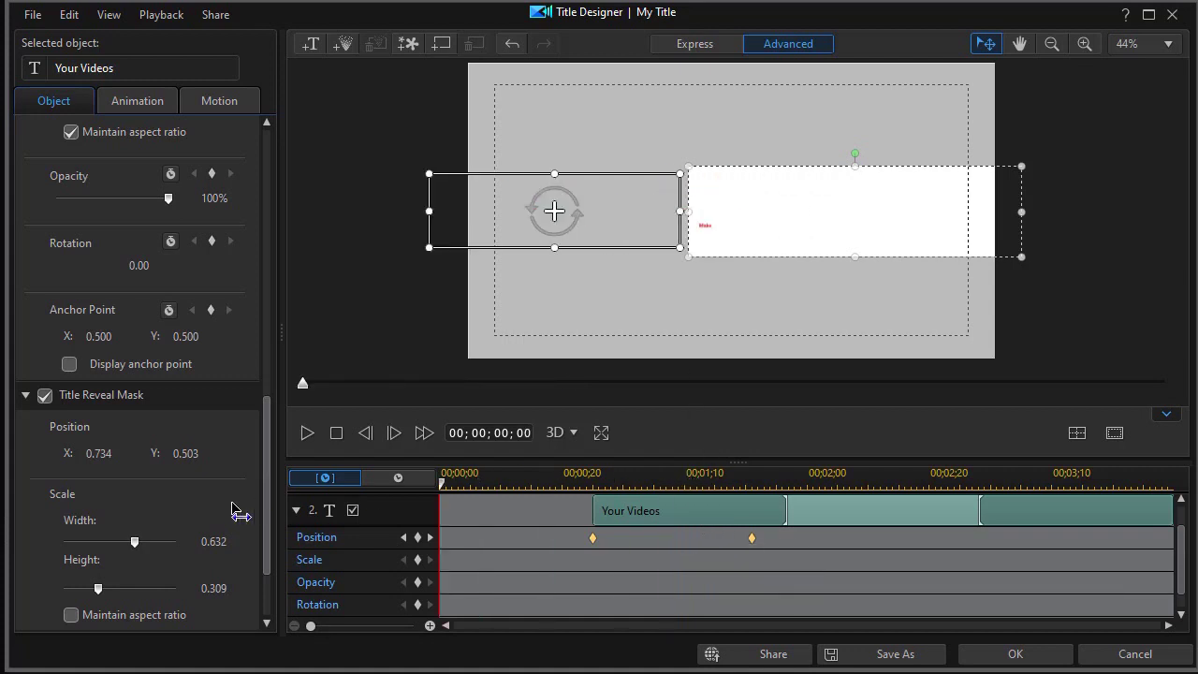
Step: Play back the masked Make / Your Videos title, then accept it with OK
left_click(308, 434)
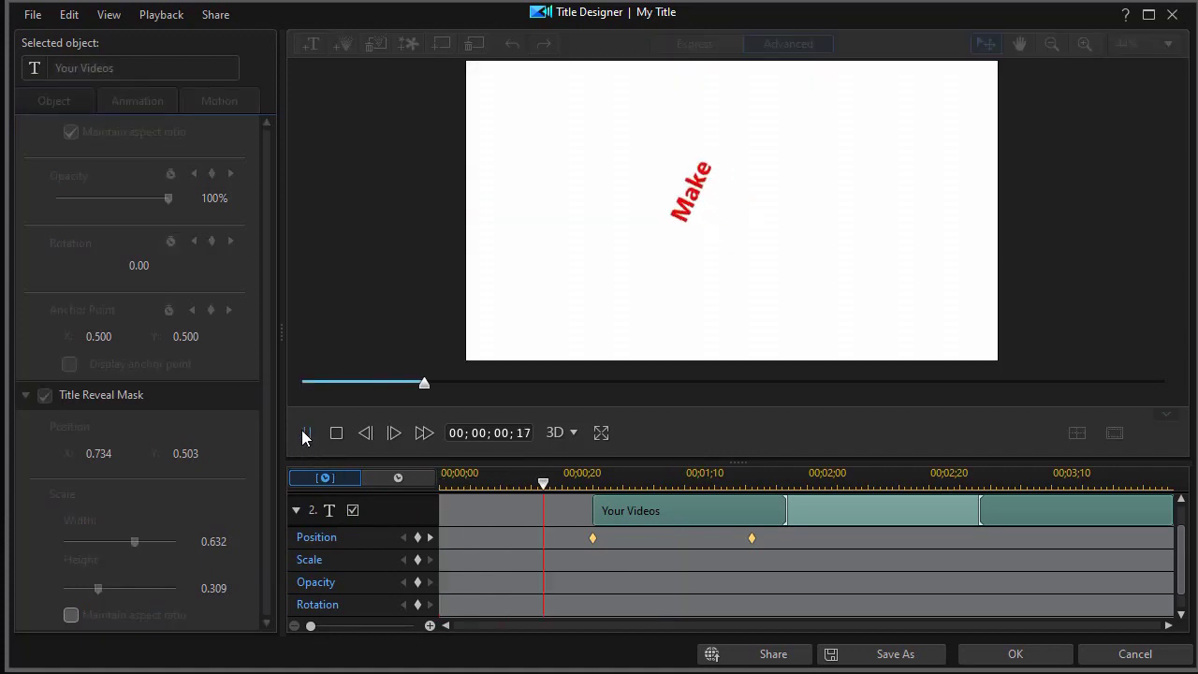
left_click(306, 435)
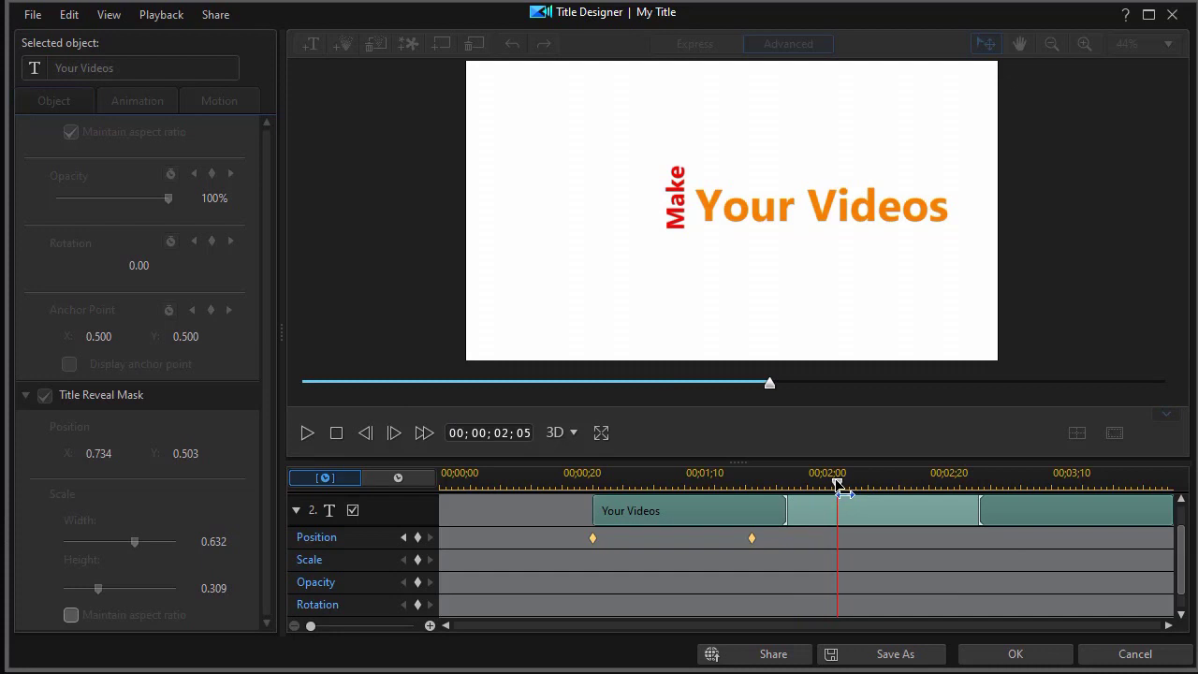
left_click(1016, 655)
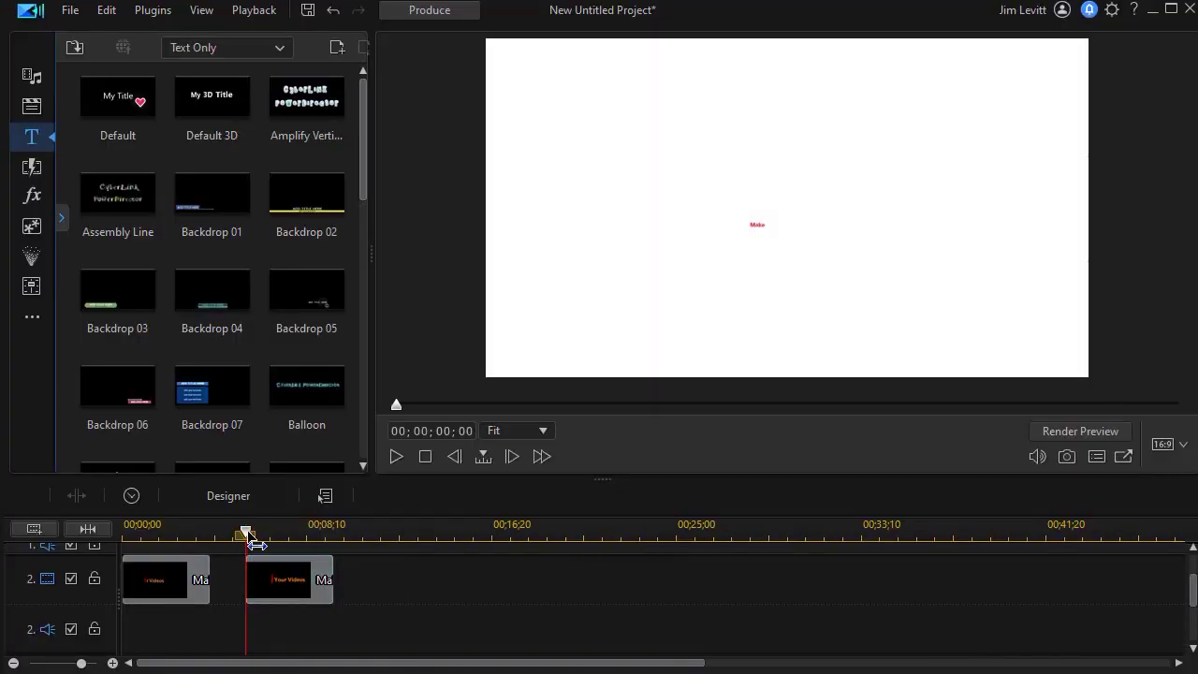
left_click_drag(247, 531, 315, 561)
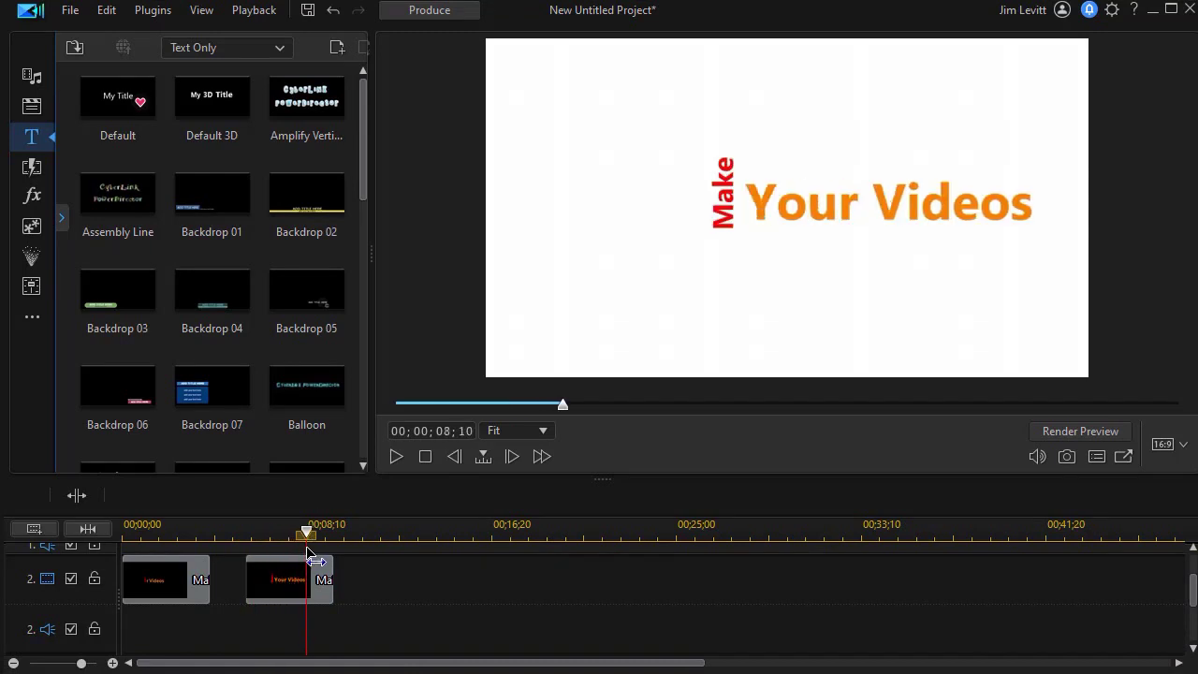
Step: Snapshot the second title clip's frame as xyz.jpg in the Dry Run folder
left_click(315, 561)
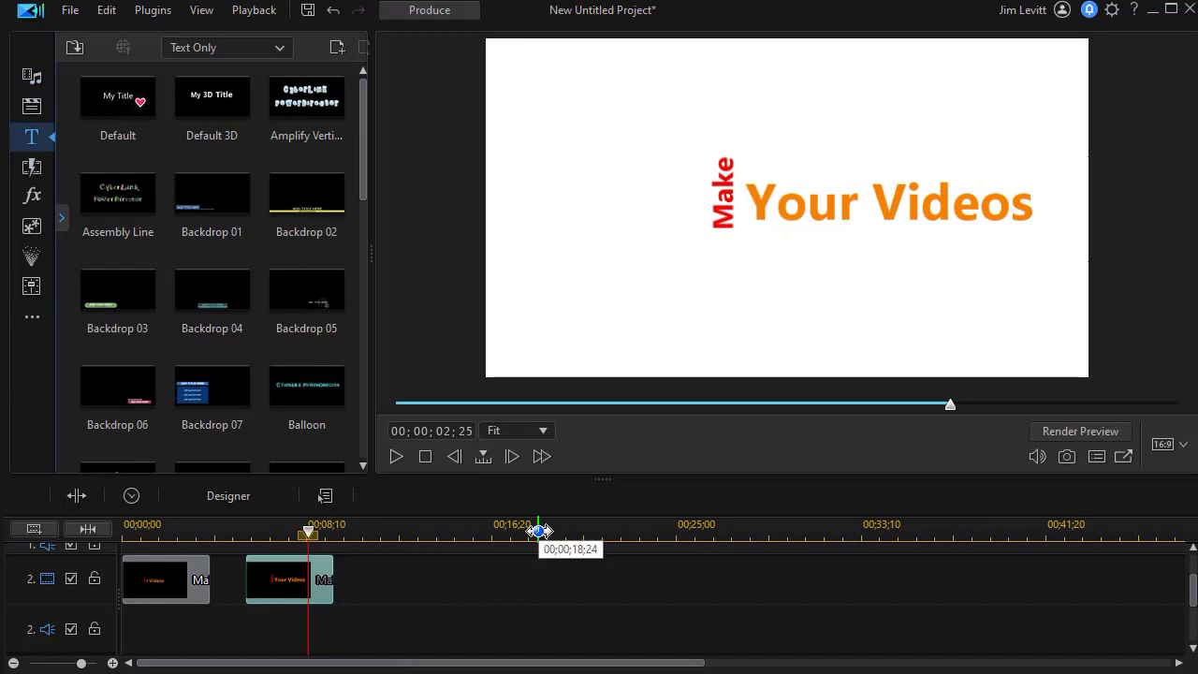
key("ctrl+p")
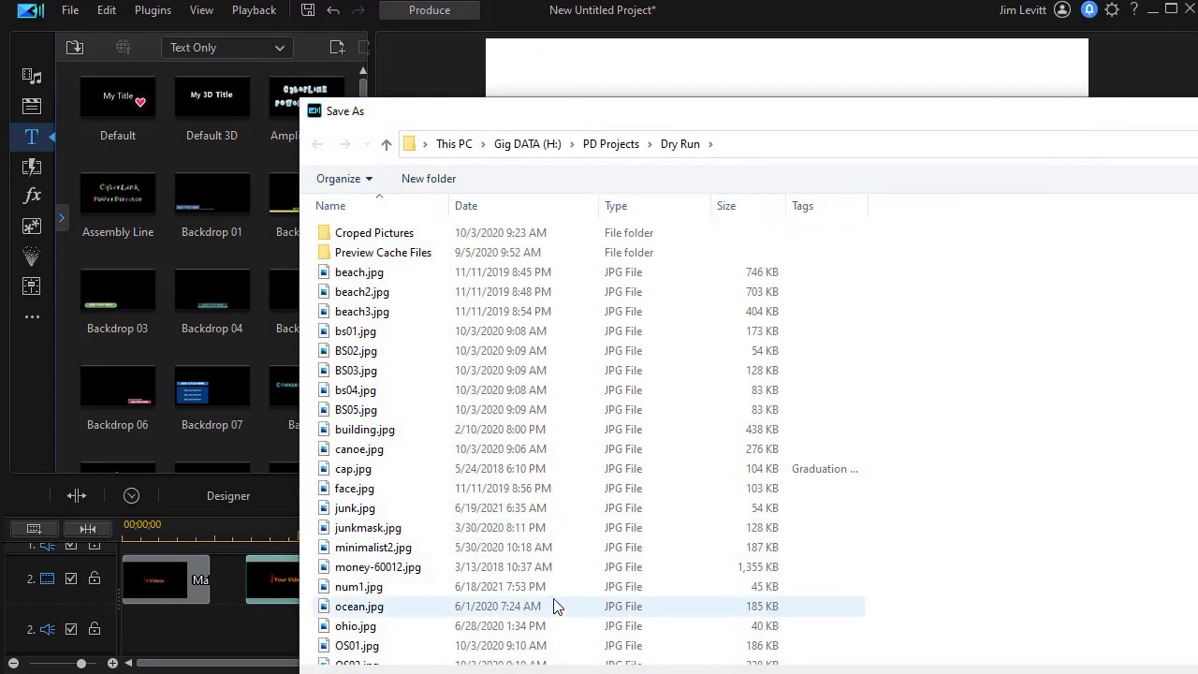
key("Return")
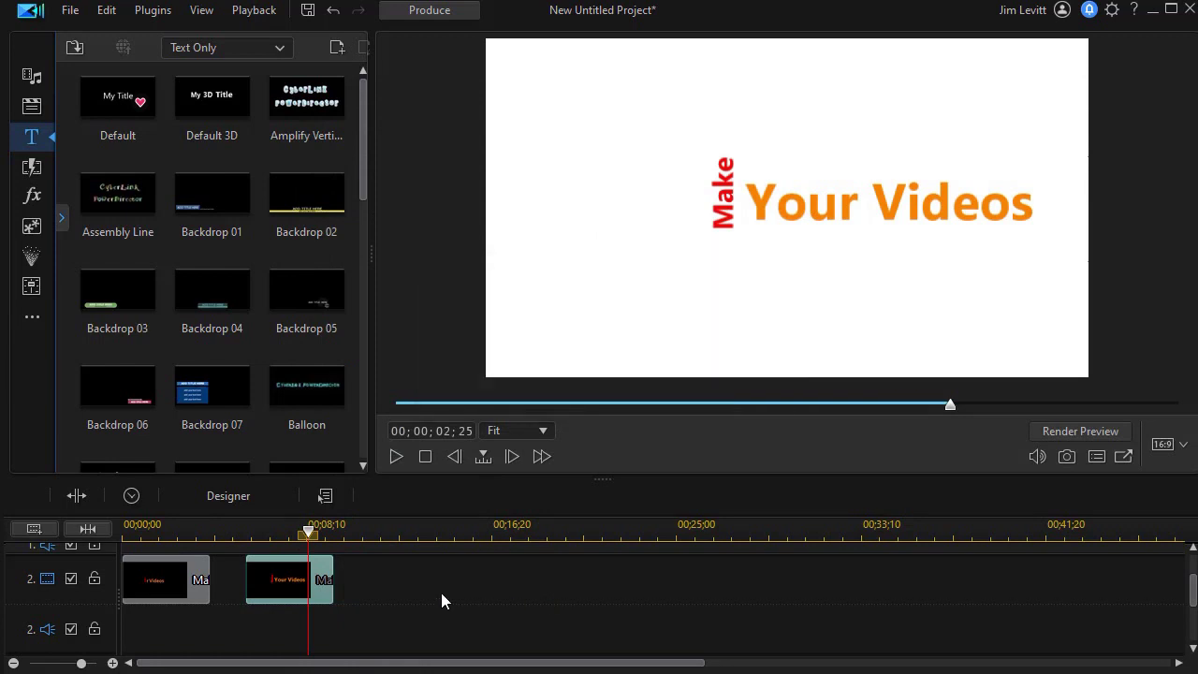
left_click(30, 81)
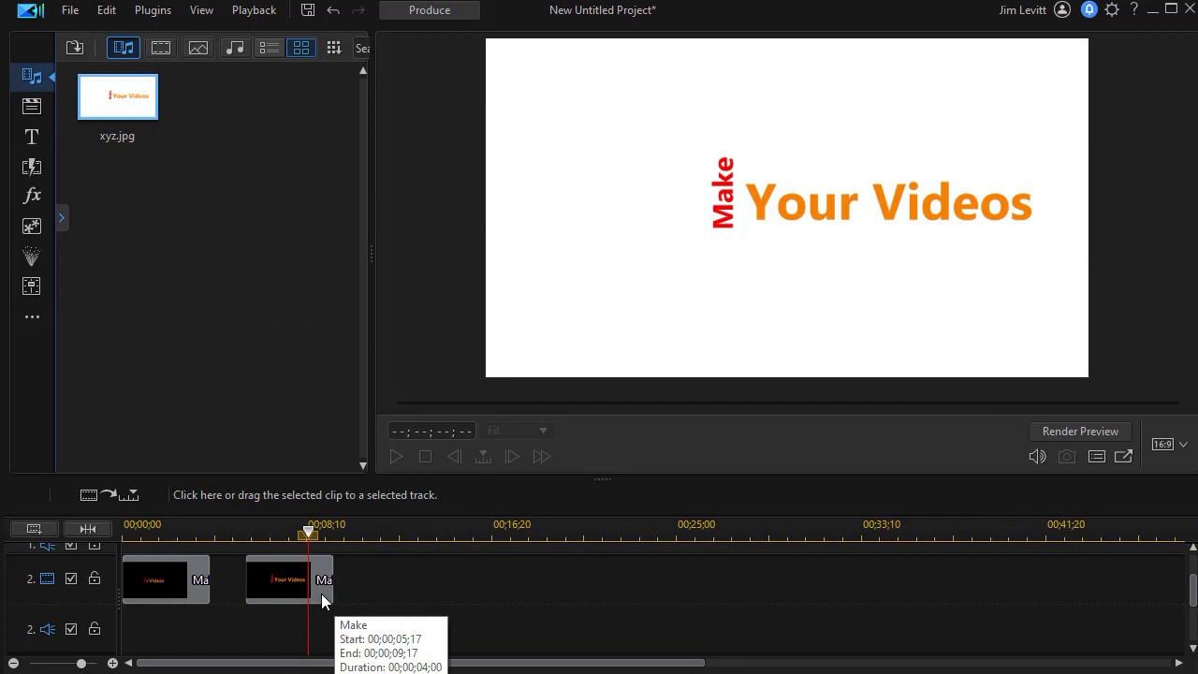
Step: Split the title clip at the playhead, delete the right part, and drop xyz.jpg on track 3
left_click(321, 593)
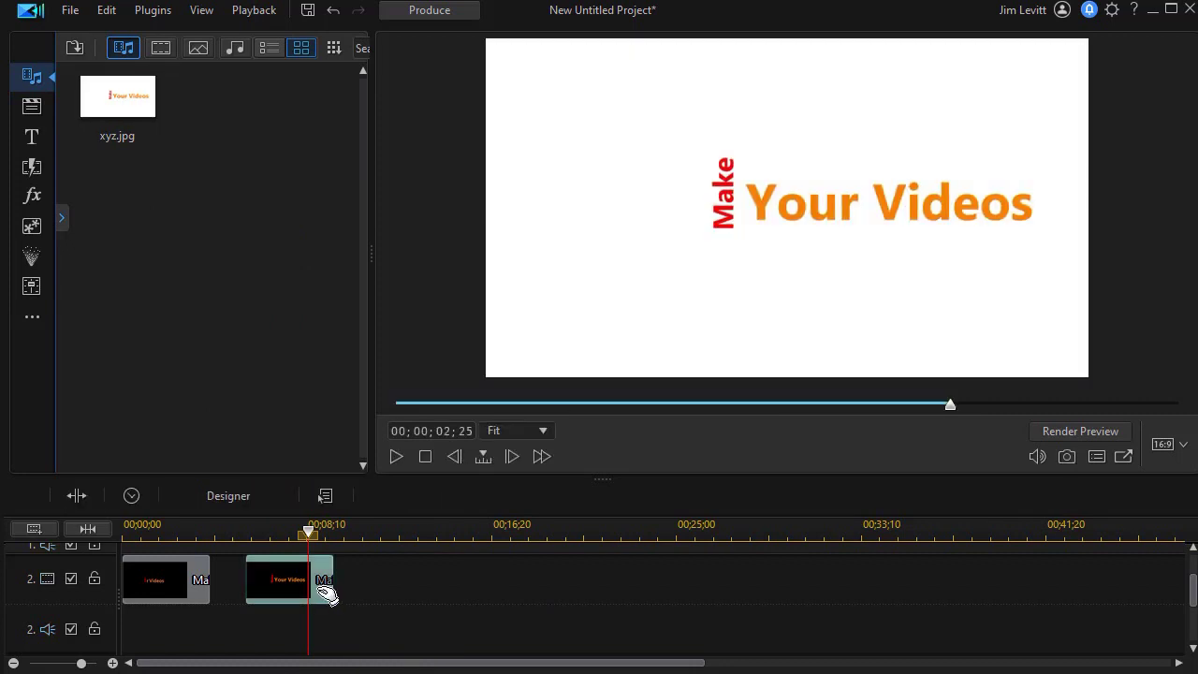
key("ctrl+t")
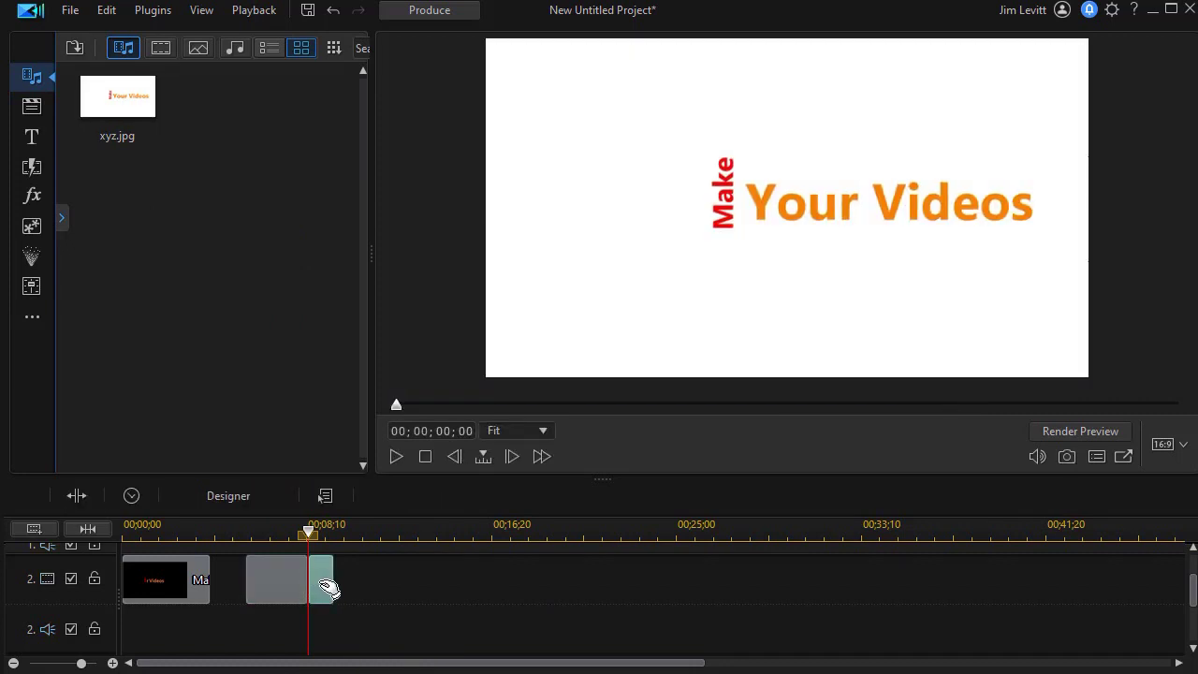
key("Delete")
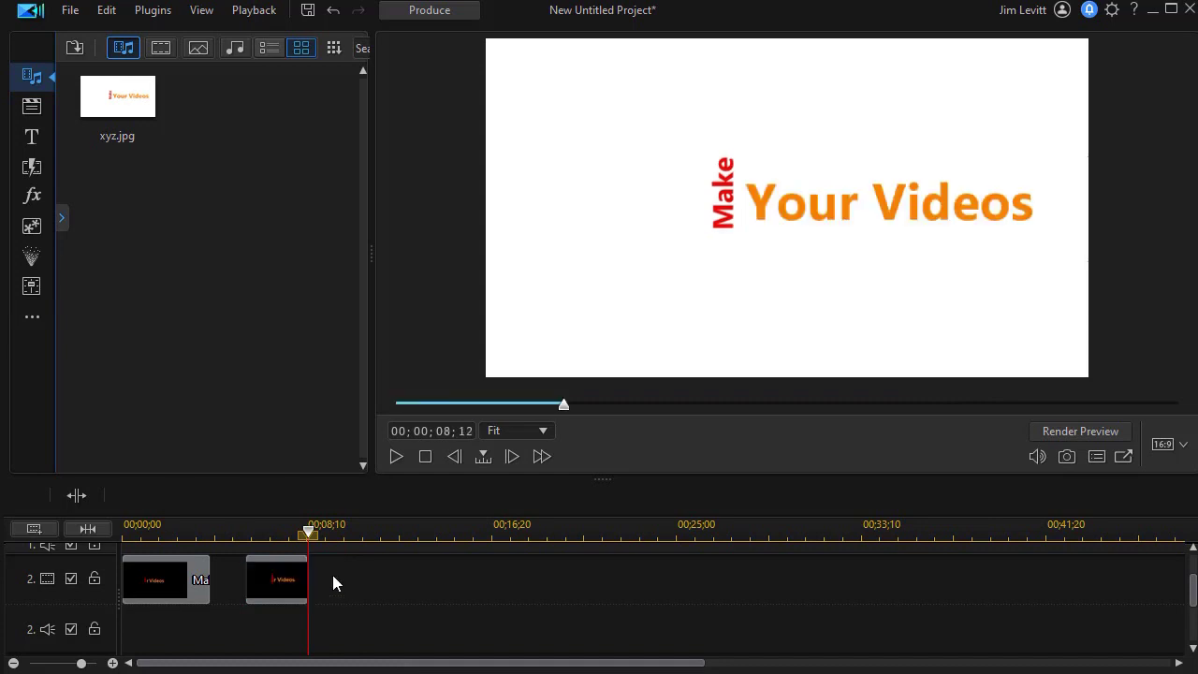
left_click_drag(114, 100, 310, 610)
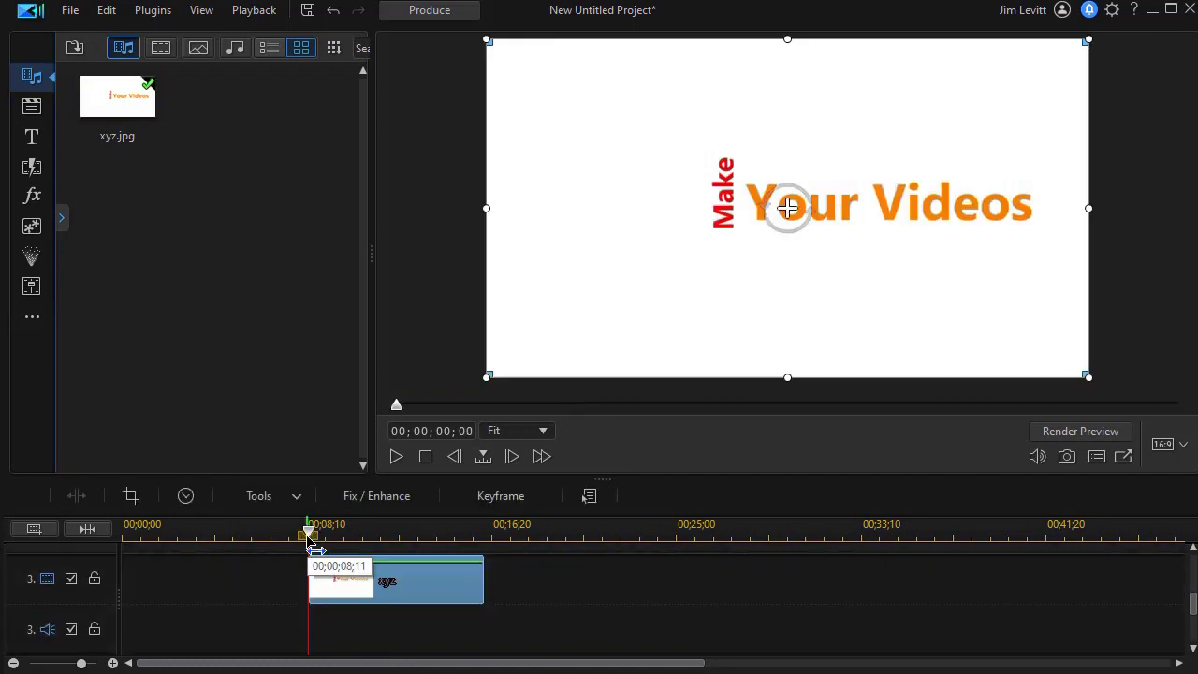
Step: Move the playhead earlier and open the Crop settings for the xyz snapshot clip
left_click_drag(313, 547, 251, 534)
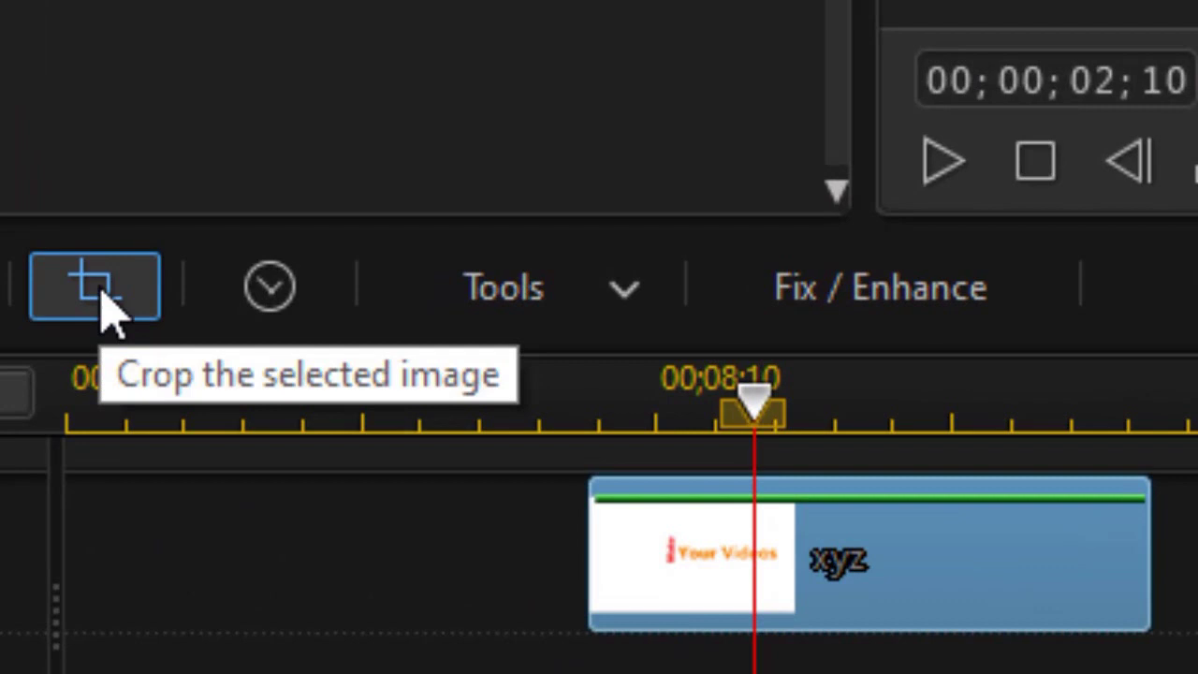
left_click(103, 297)
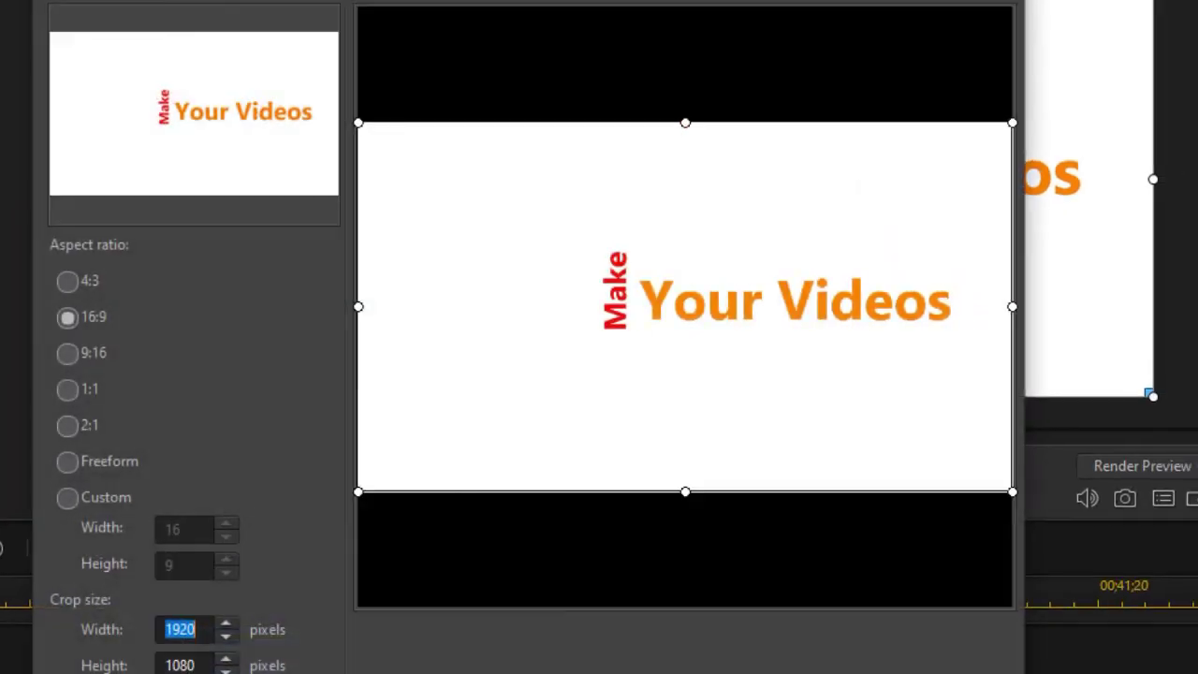
Step: Freeform-crop the snapshot to a 1920×240 strip around the title, producing xyz(0).jpg
left_click(67, 463)
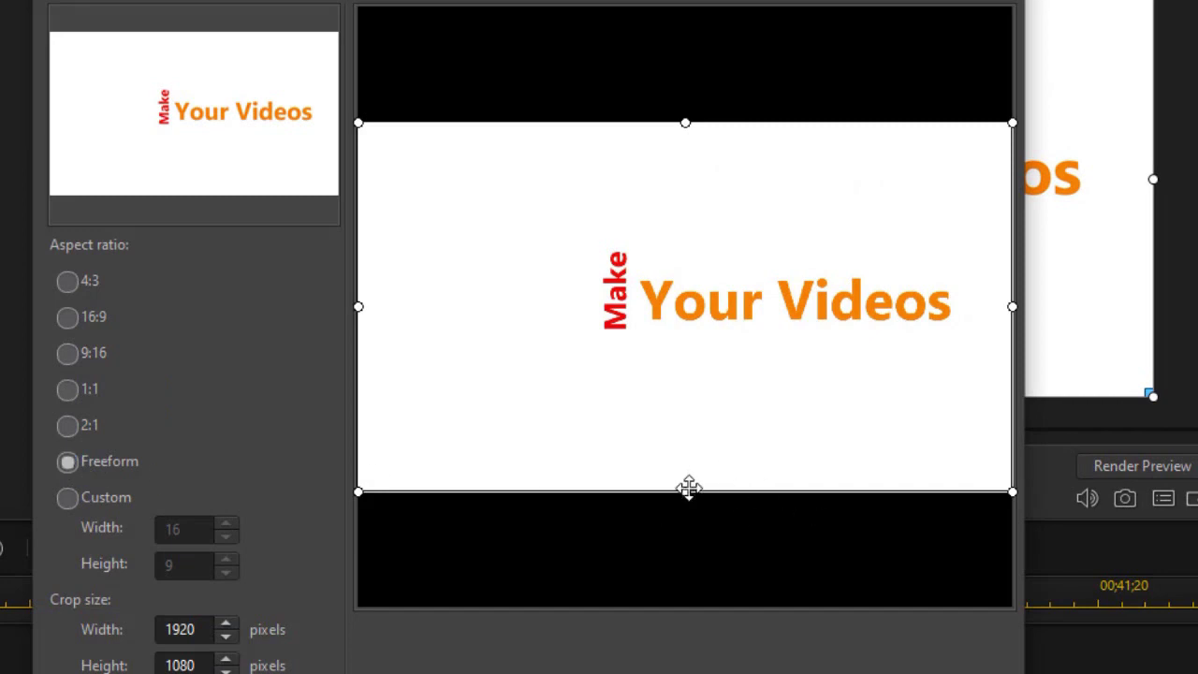
left_click_drag(684, 489, 660, 334)
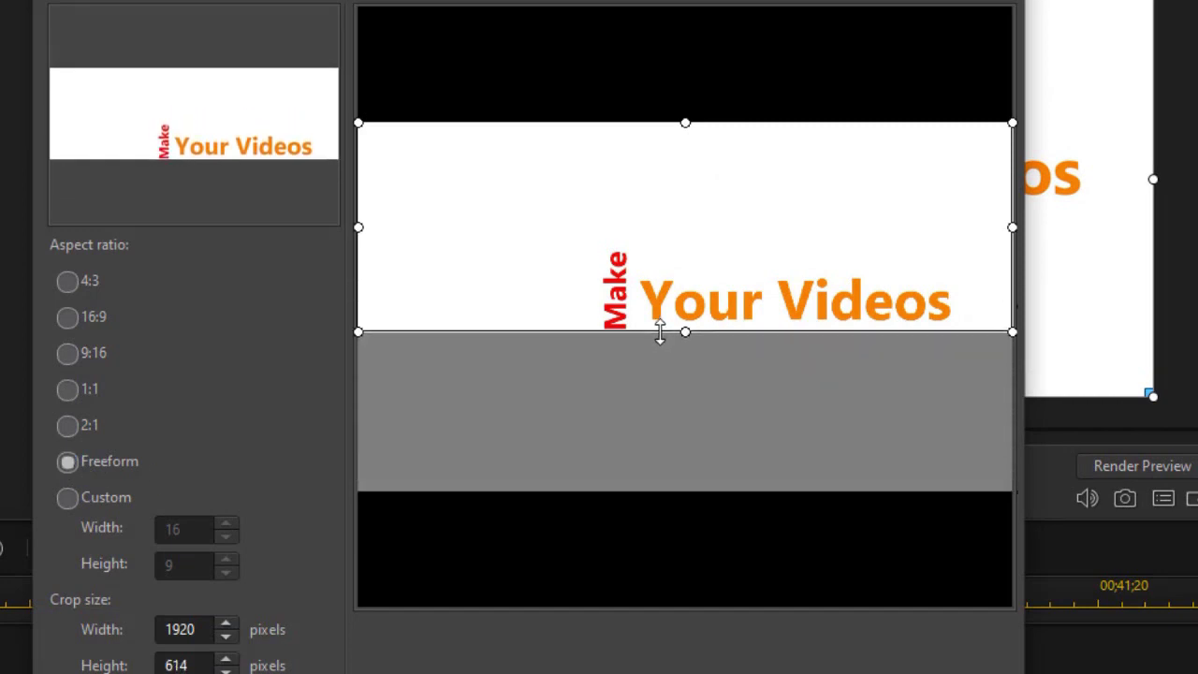
left_click_drag(685, 121, 670, 249)
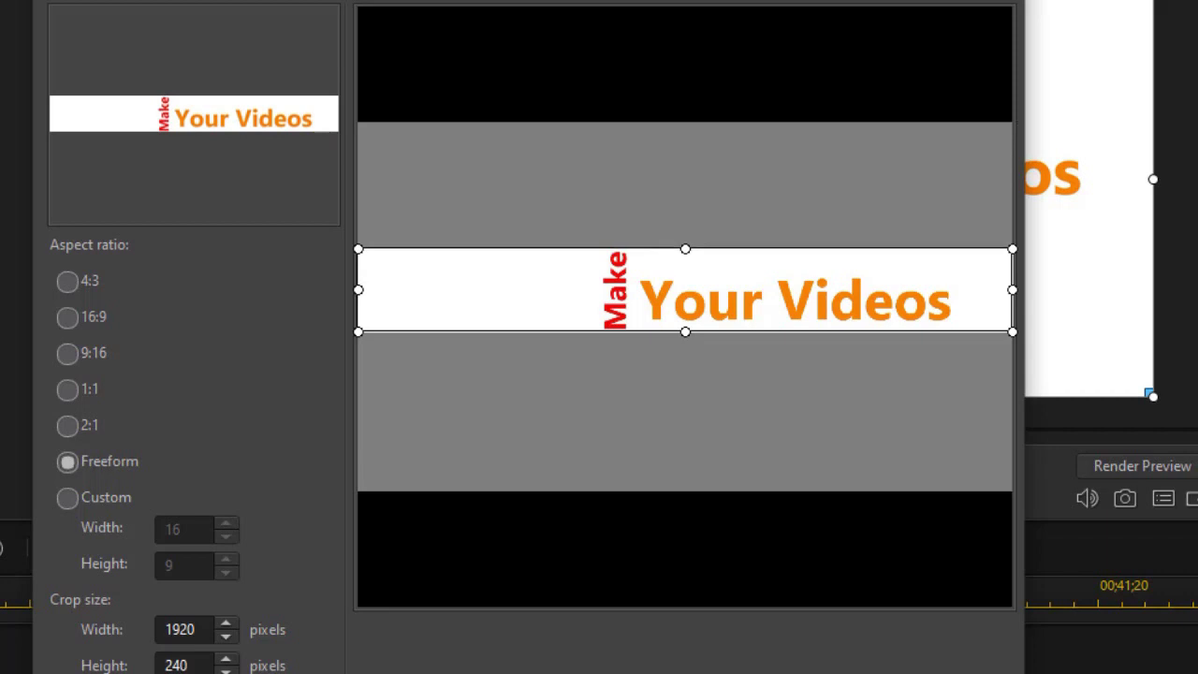
key("Return")
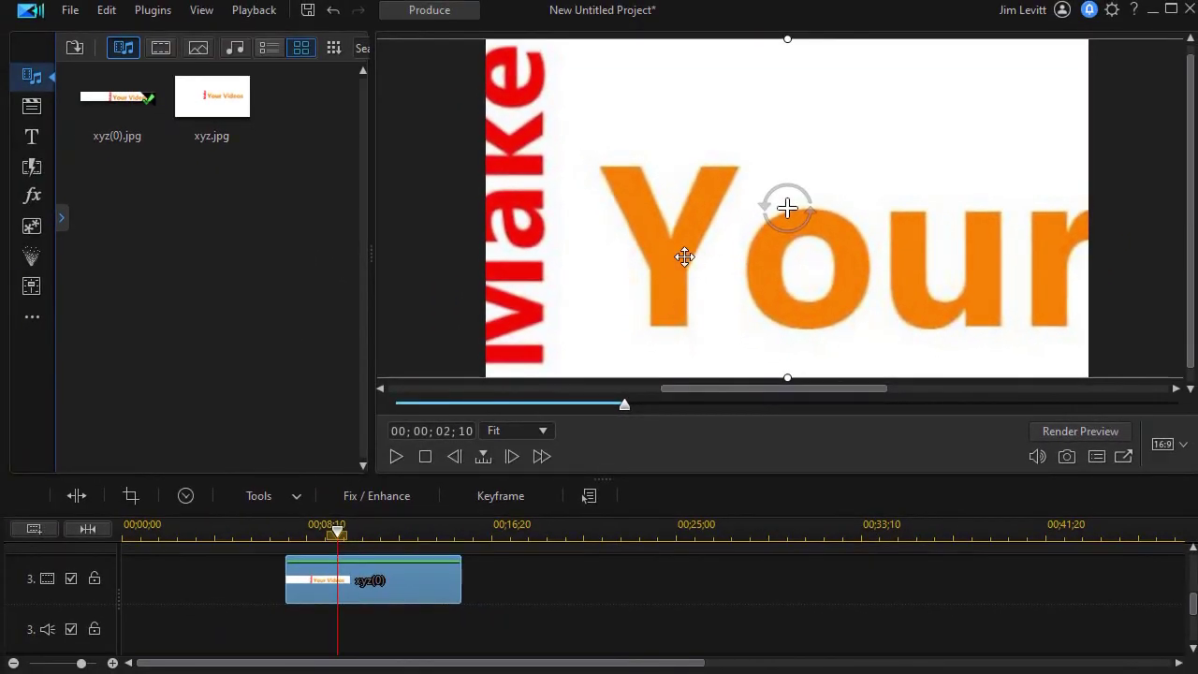
Step: In PiP Designer, set the xyz(0) strip's Scale Width to 1, giving height 0.222
double_click(403, 583)
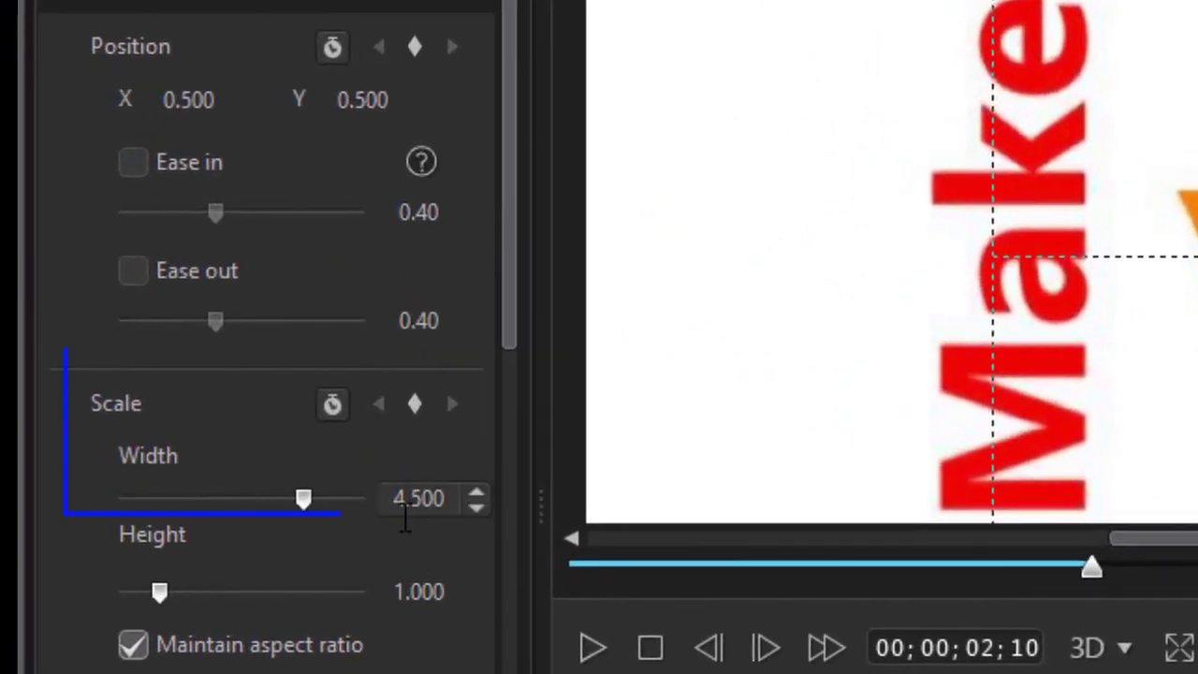
left_click_drag(394, 497, 475, 489)
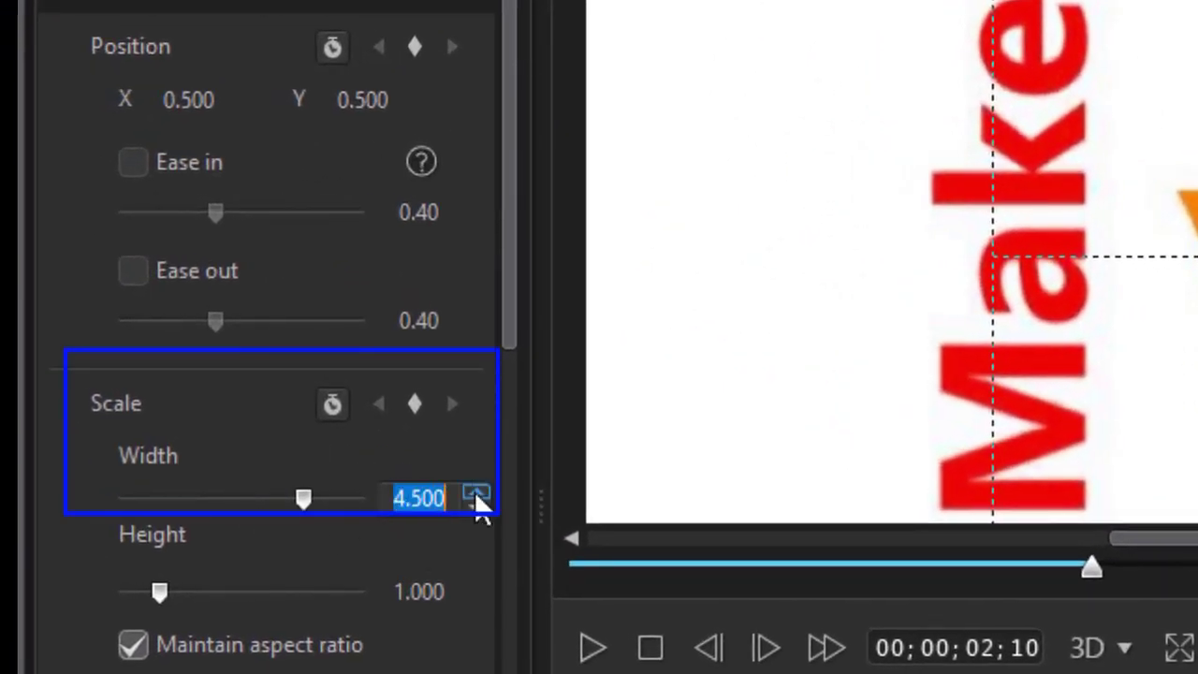
type("1")
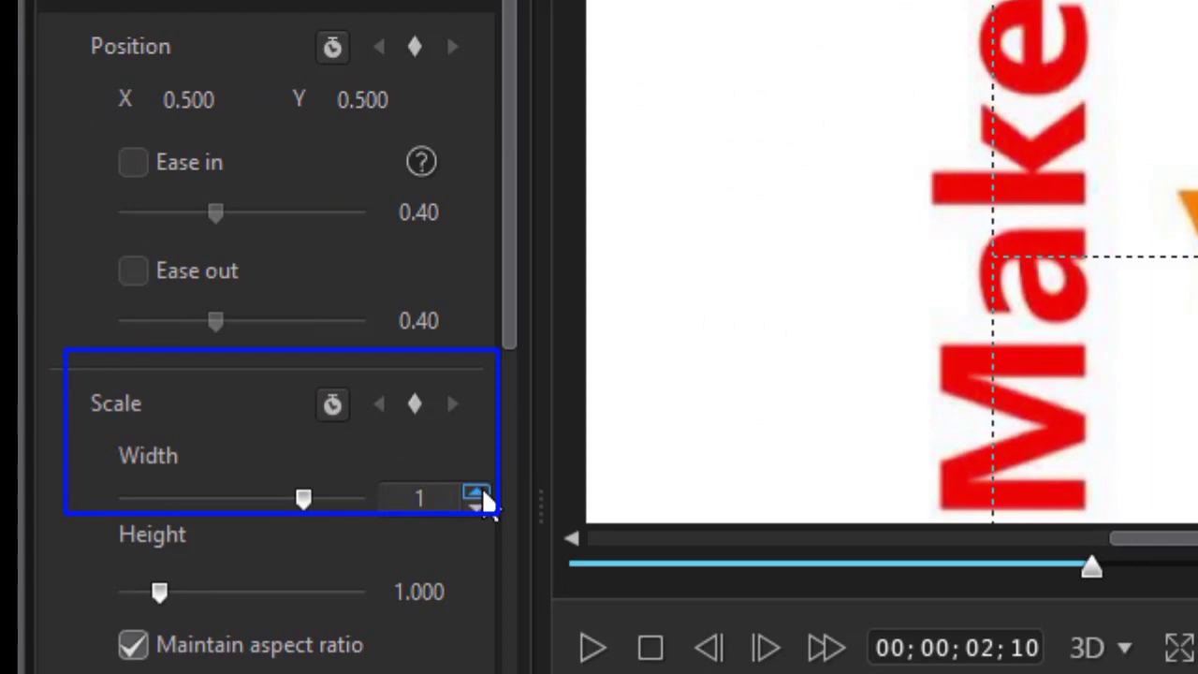
key("Return")
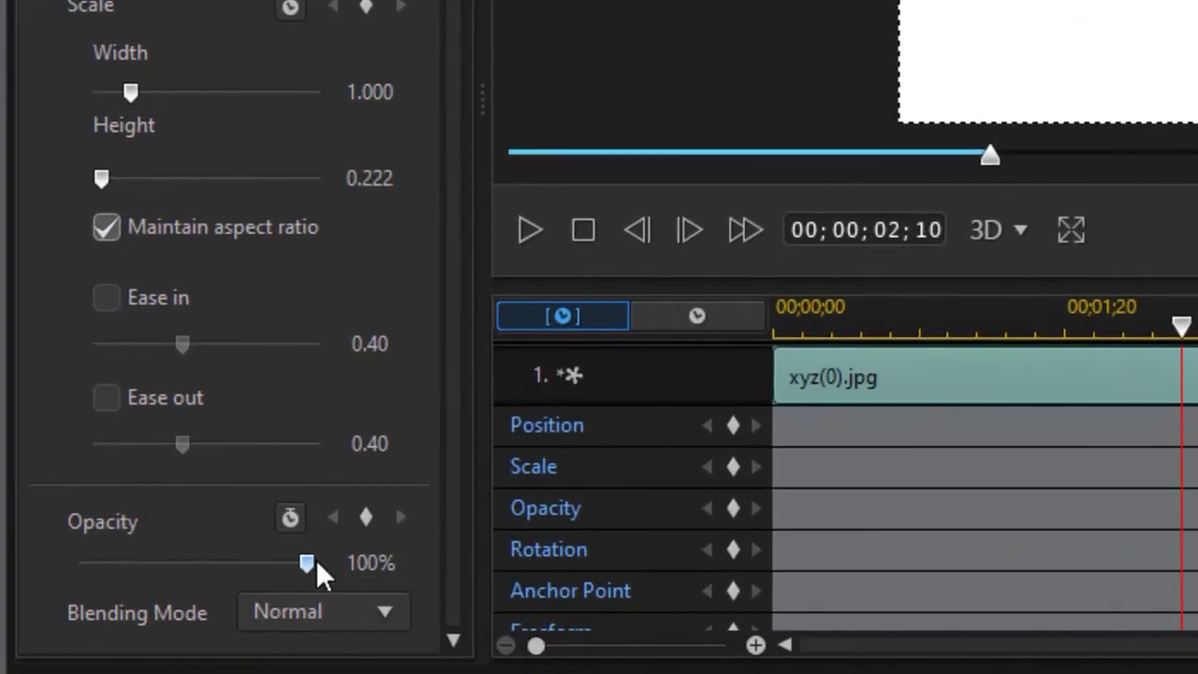
mouse_move(306, 562)
left_mouse_down()
mouse_move(207, 565)
mouse_move(238, 566)
left_mouse_up()
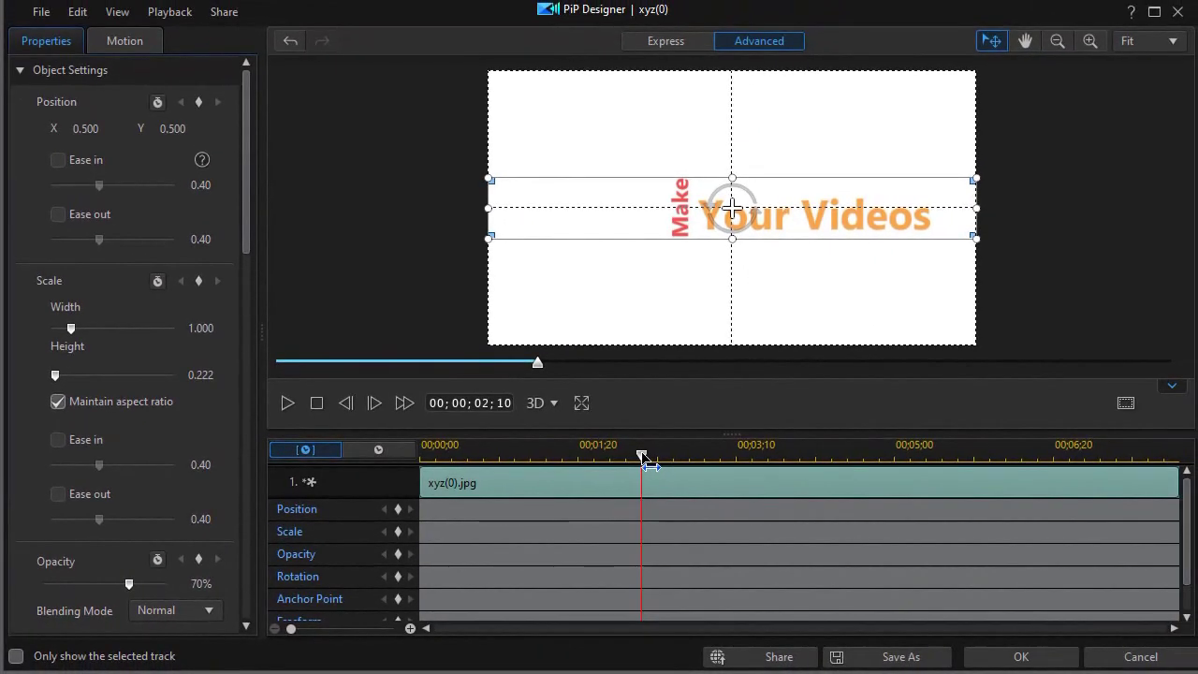
left_click_drag(1180, 327, 1015, 330)
left_click_drag(529, 473, 443, 458)
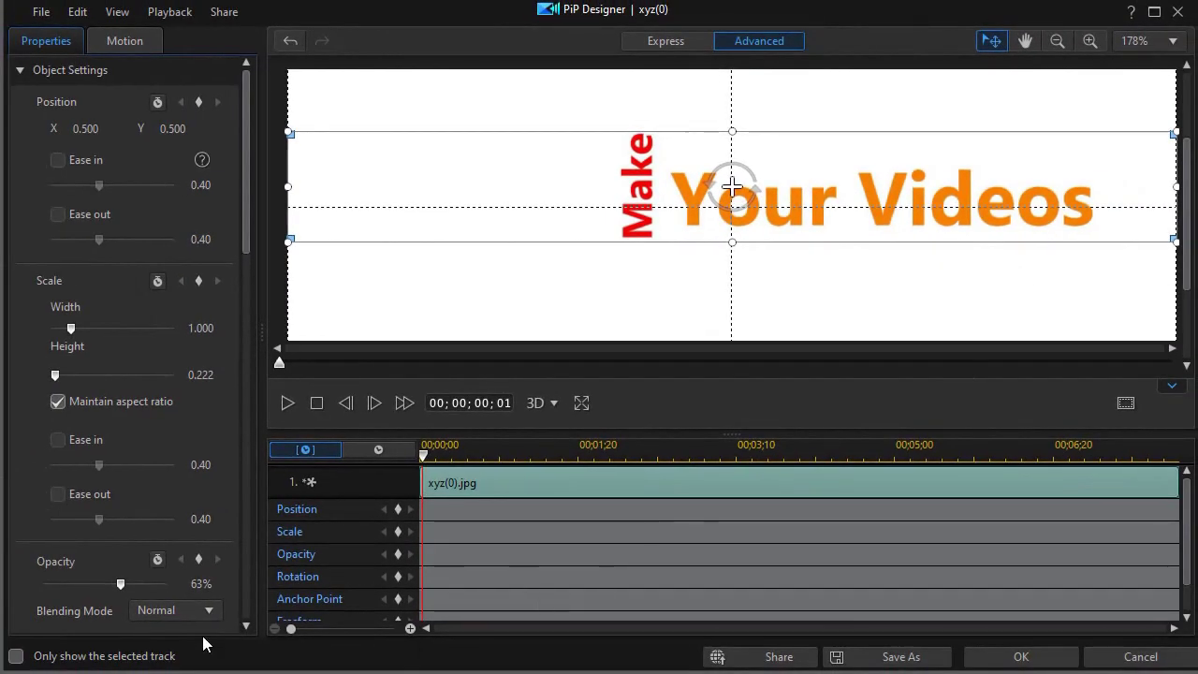
left_click_drag(119, 586, 167, 584)
left_click(1058, 658)
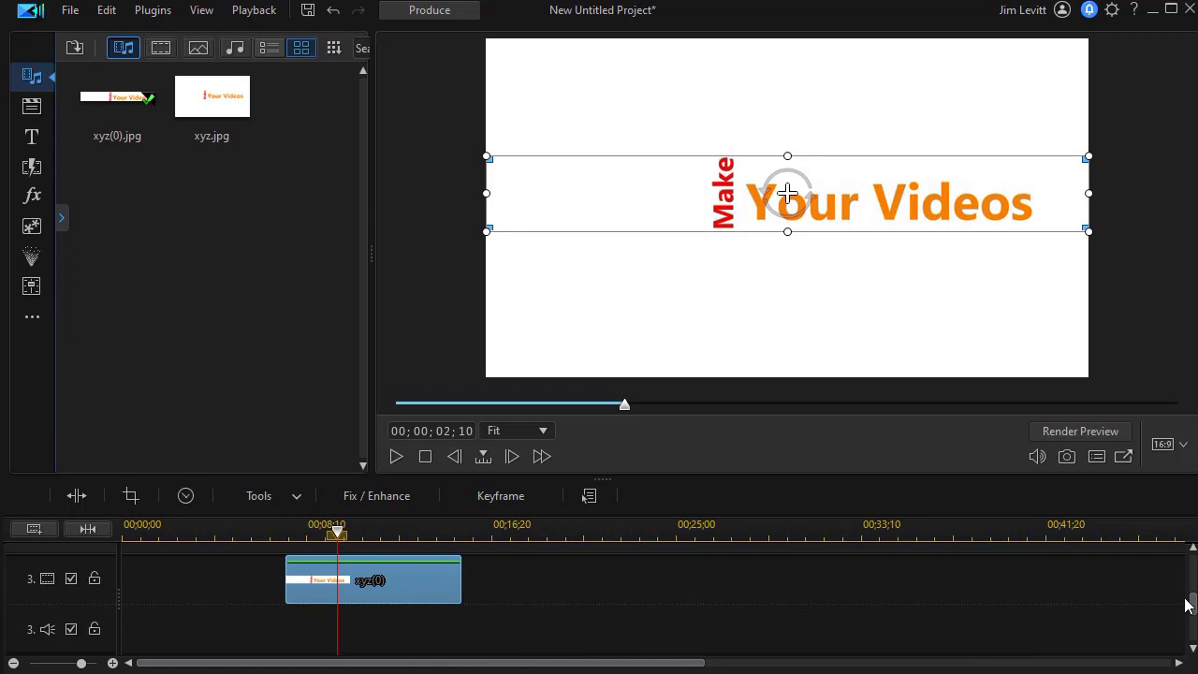
Step: Apply the PiP scale and slide the xyz(0) clip on track 3 to start at 00;00;08;12
left_click_drag(1184, 605, 1192, 583)
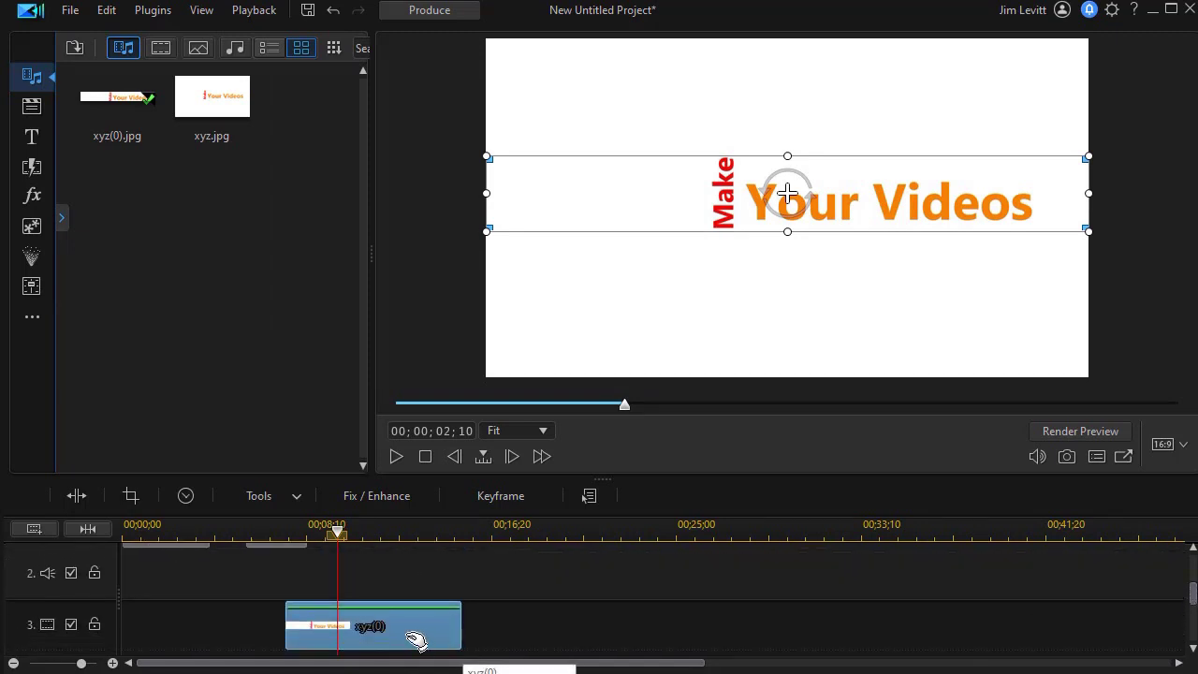
mouse_move(414, 639)
left_mouse_down()
mouse_move(444, 639)
mouse_move(430, 631)
left_mouse_up()
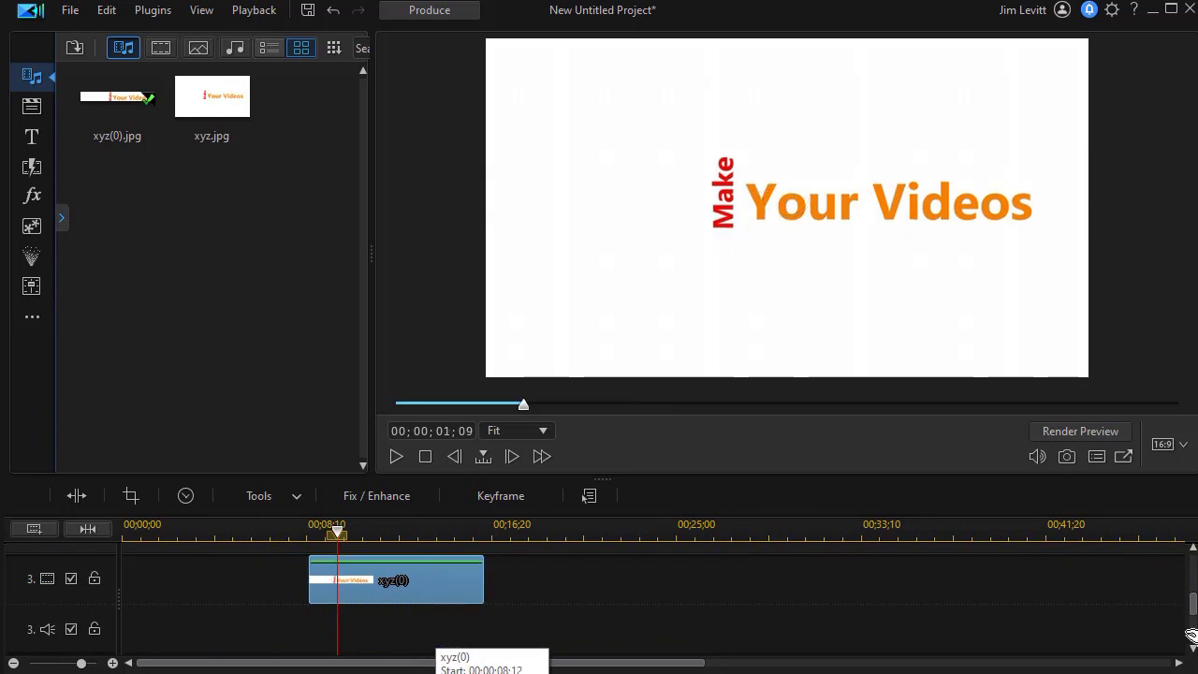
left_click_drag(1193, 600, 1192, 582)
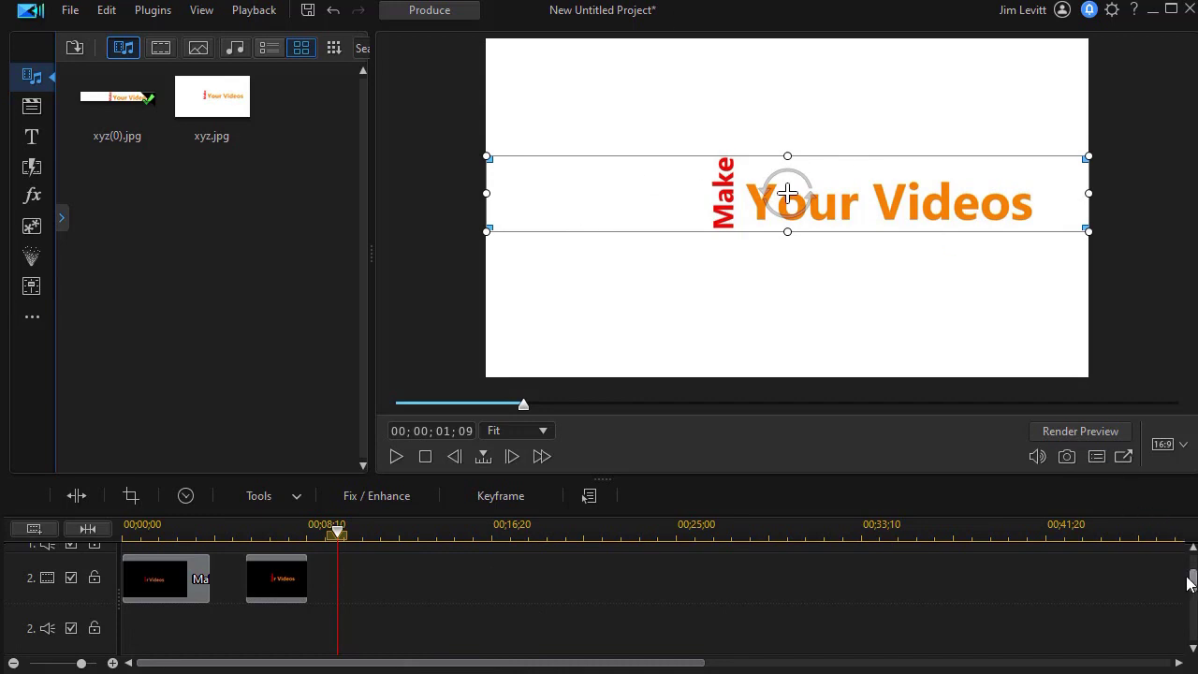
scroll(1193, 582, "up", 2)
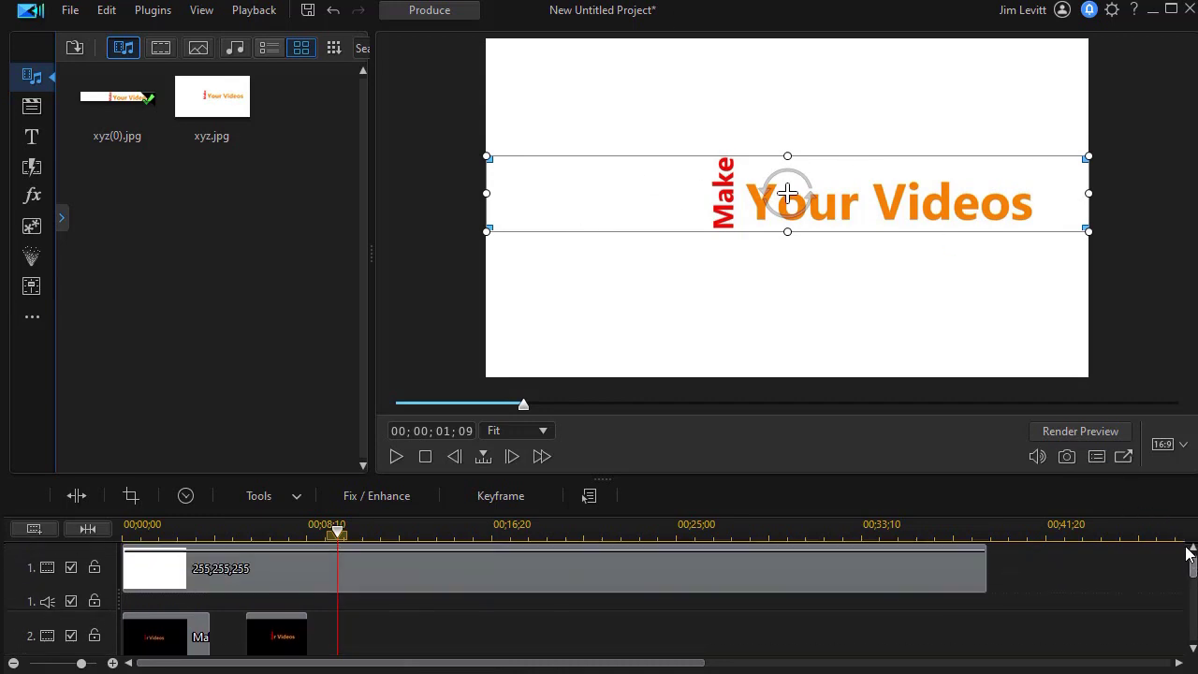
left_click(71, 567)
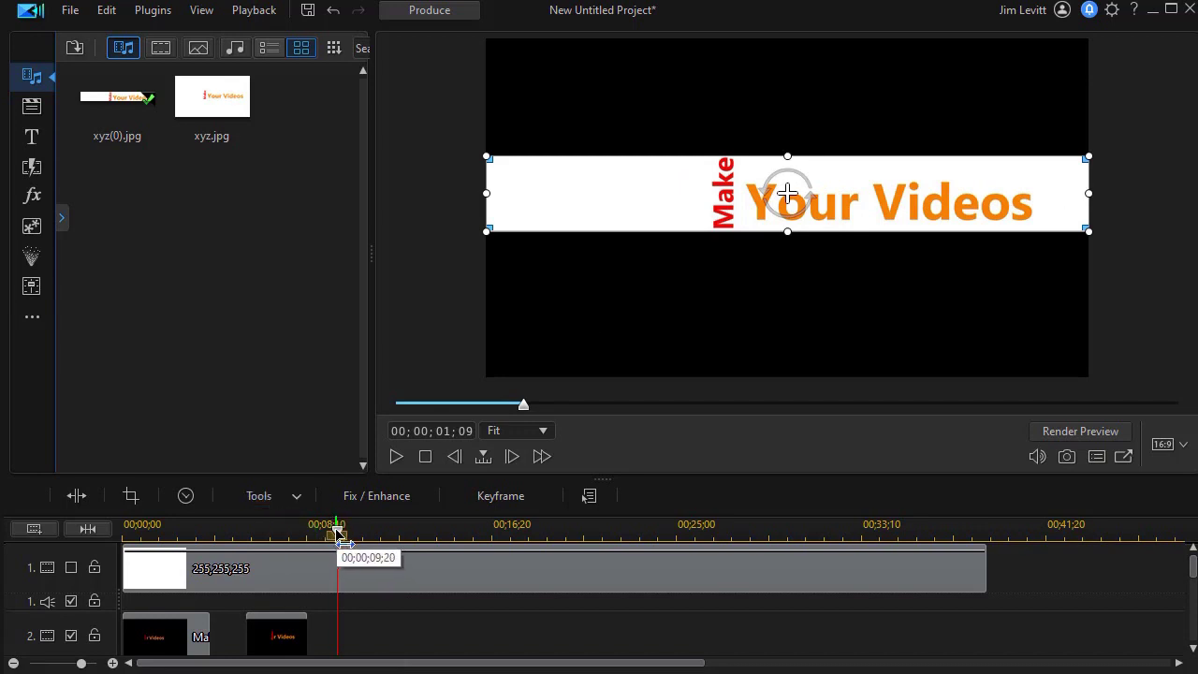
mouse_move(339, 538)
left_mouse_down()
mouse_move(270, 538)
mouse_move(321, 538)
left_mouse_up()
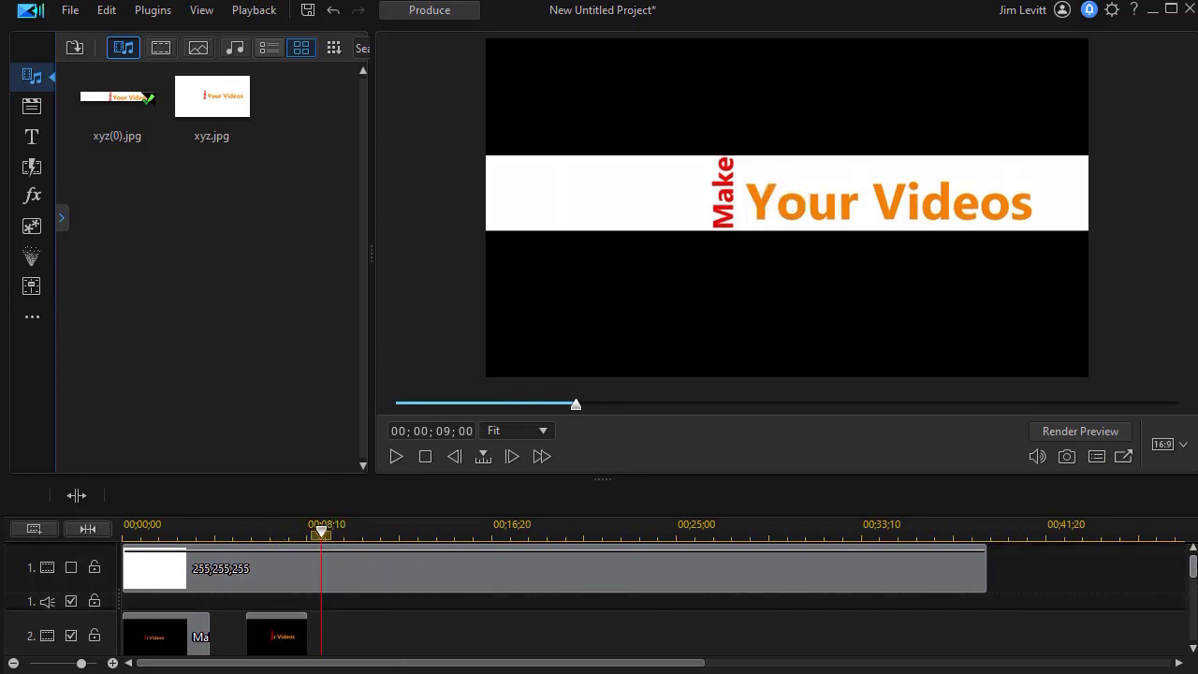
left_click(72, 567)
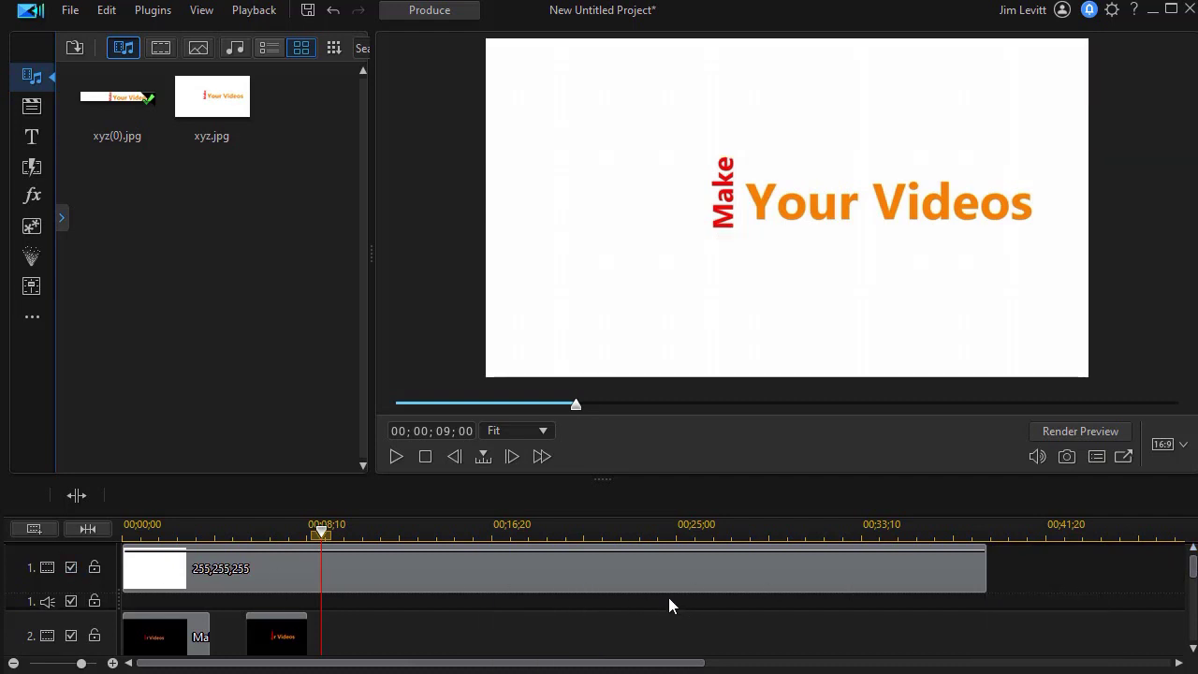